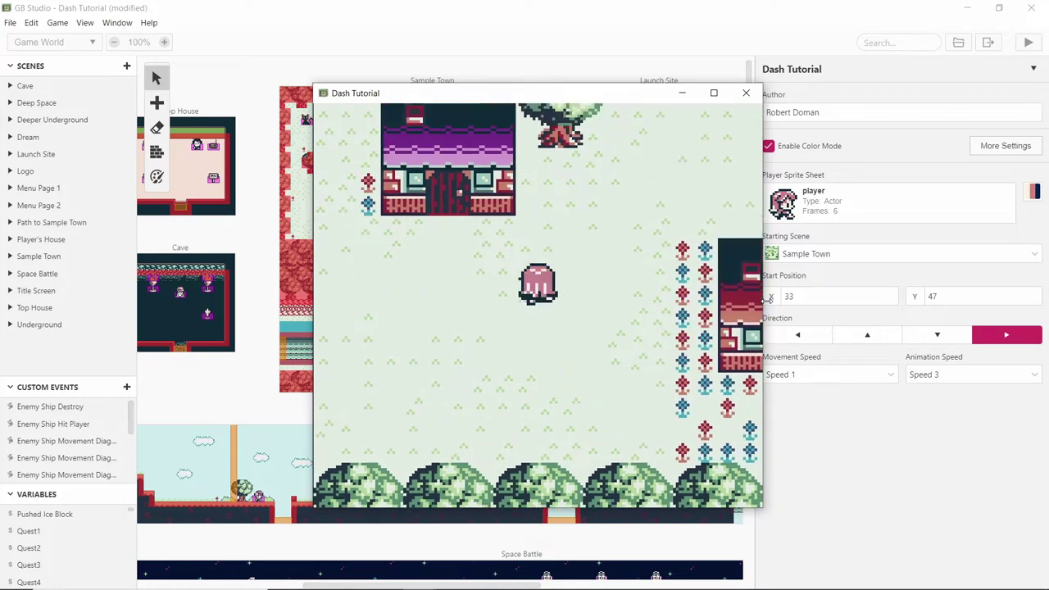
Play-test the player's walking and dashing around Sample Town in the game preview and close the preview
key("Left")
key("Up")
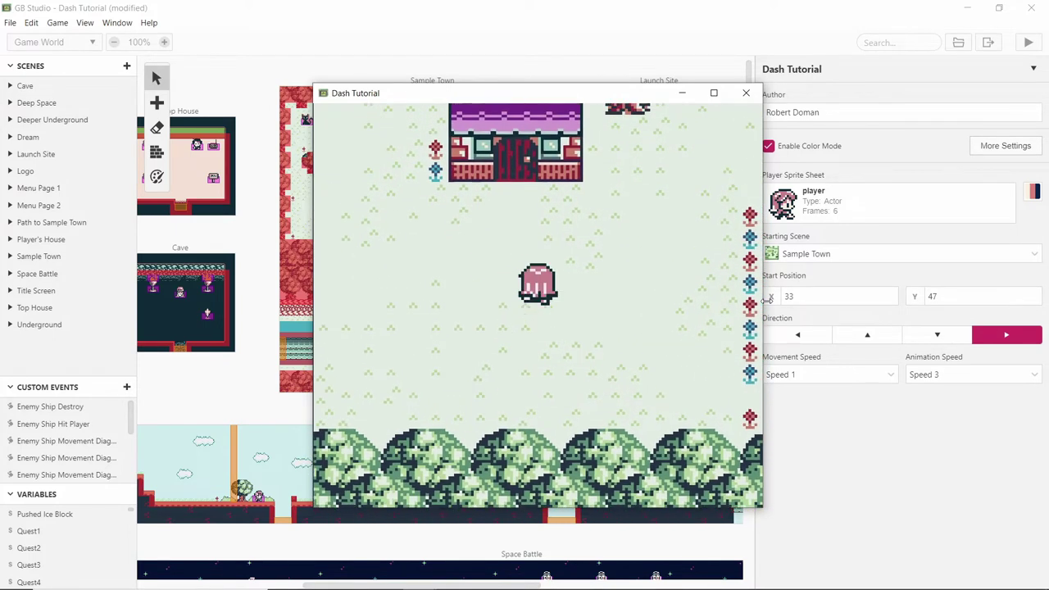
key("Left")
key("Right")
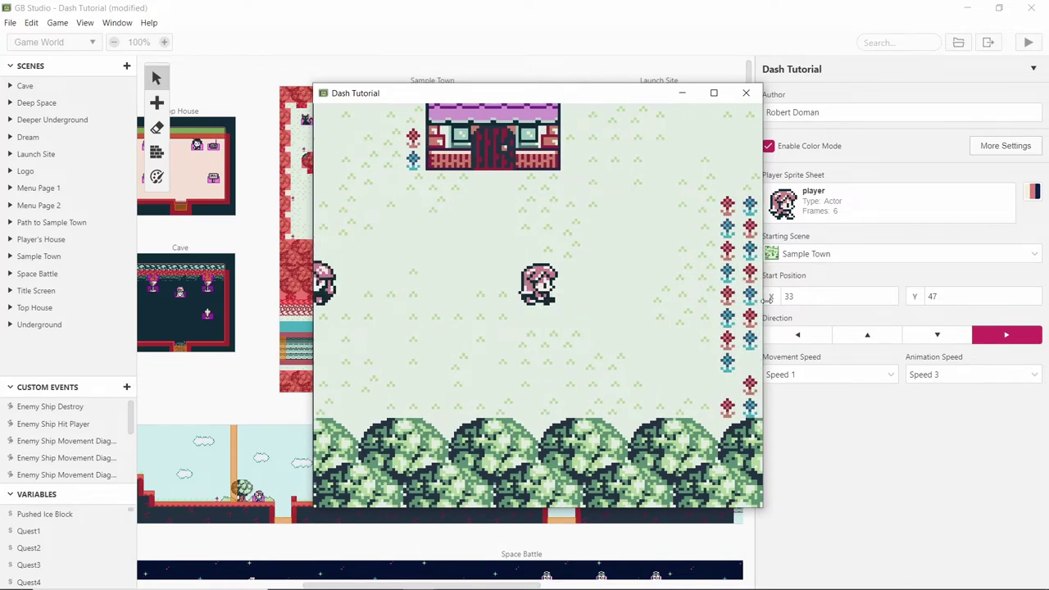
key("Up")
key("Right")
key("Up")
key("Right")
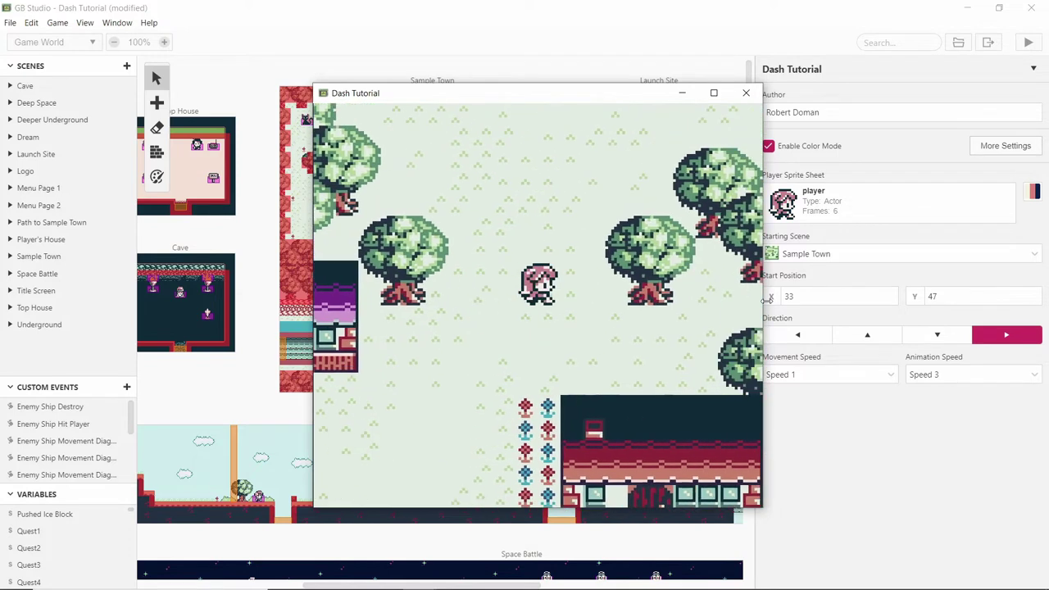
key("Up")
key("Left")
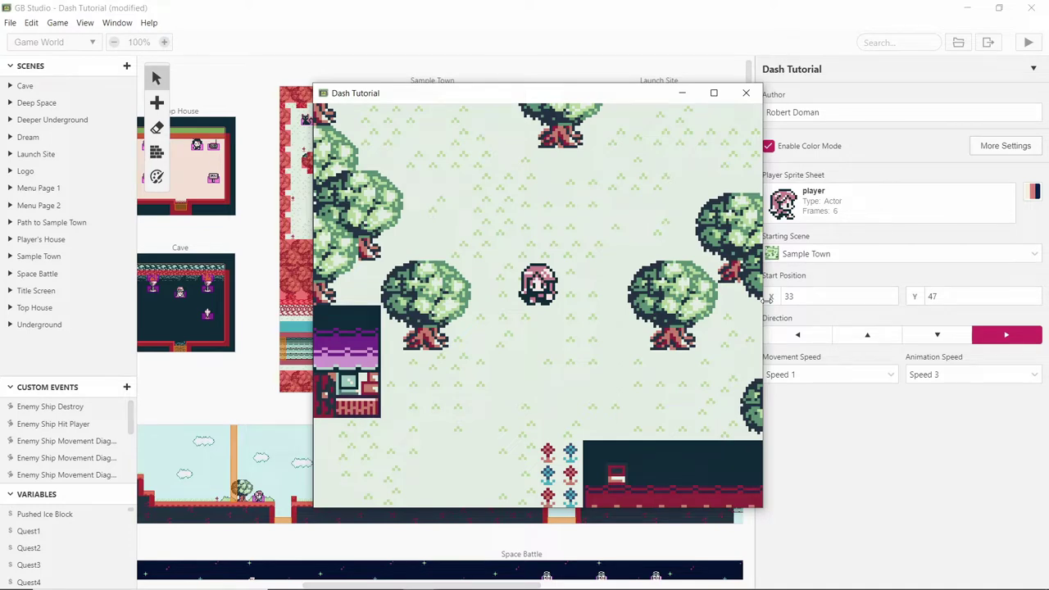
key("Up")
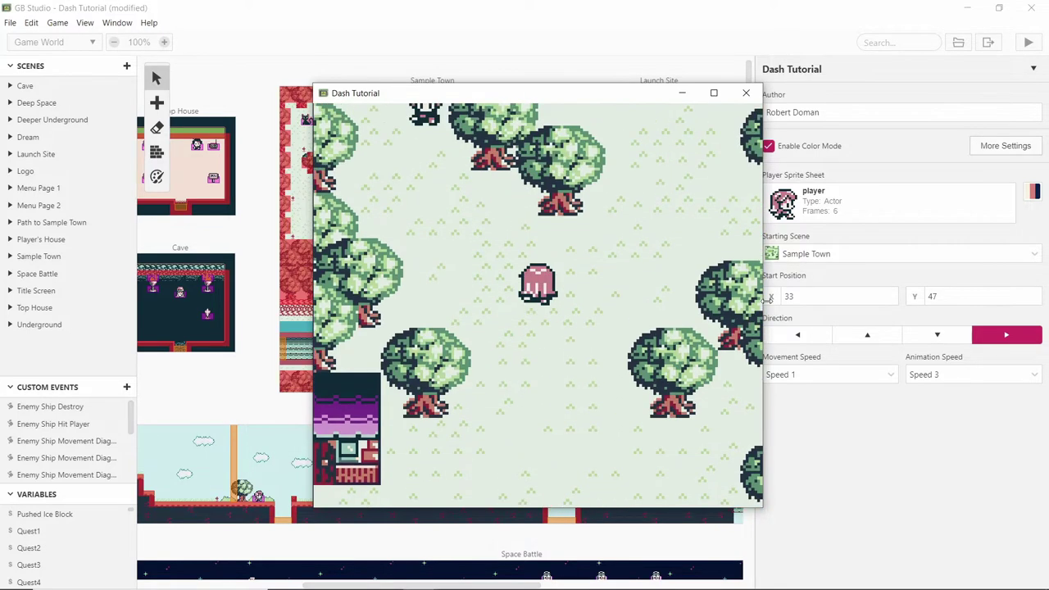
key("Right")
key("Left")
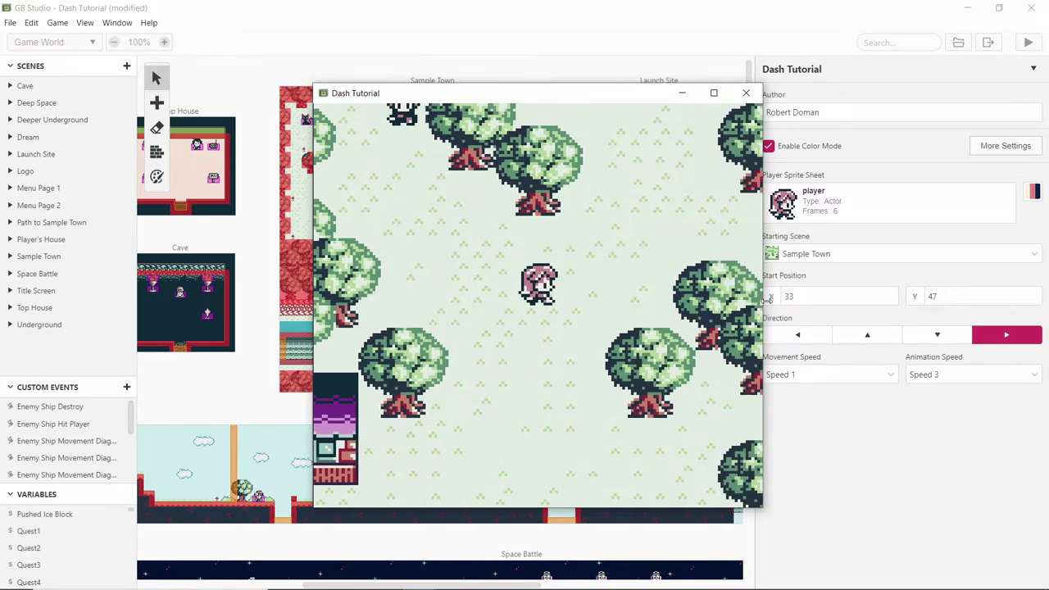
key("Up")
key("Right")
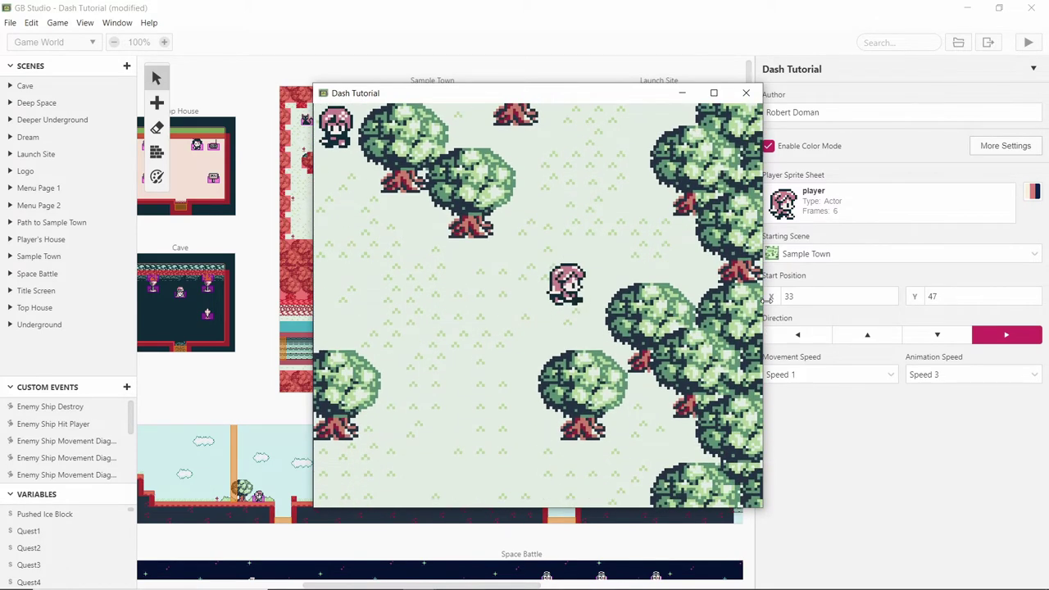
key("Up")
key("Left")
key("Down")
key("Down")
key("Left")
key("Down")
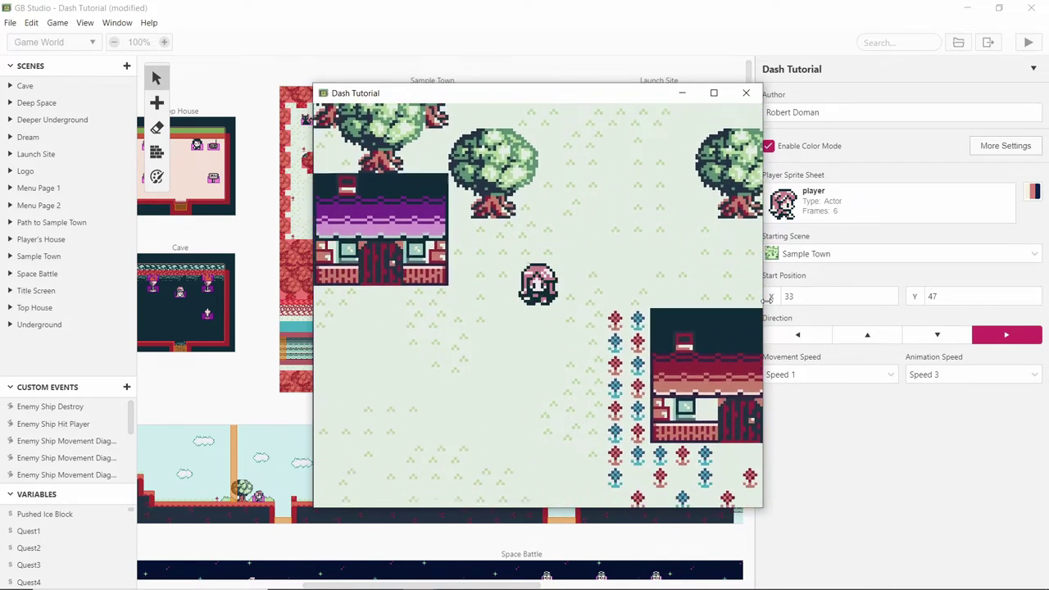
key("Left")
key("Down")
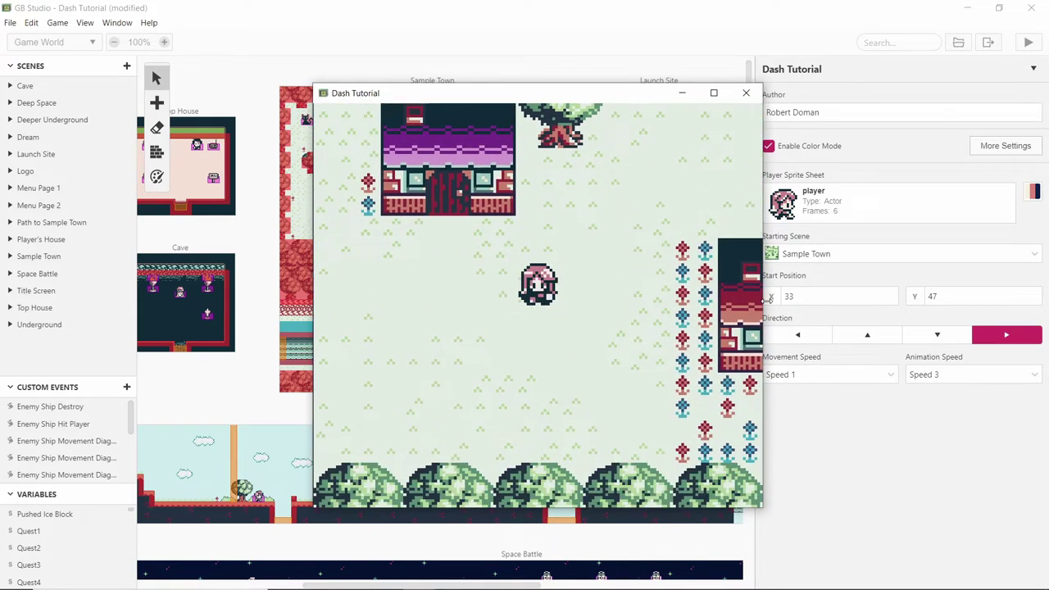
left_click(746, 93)
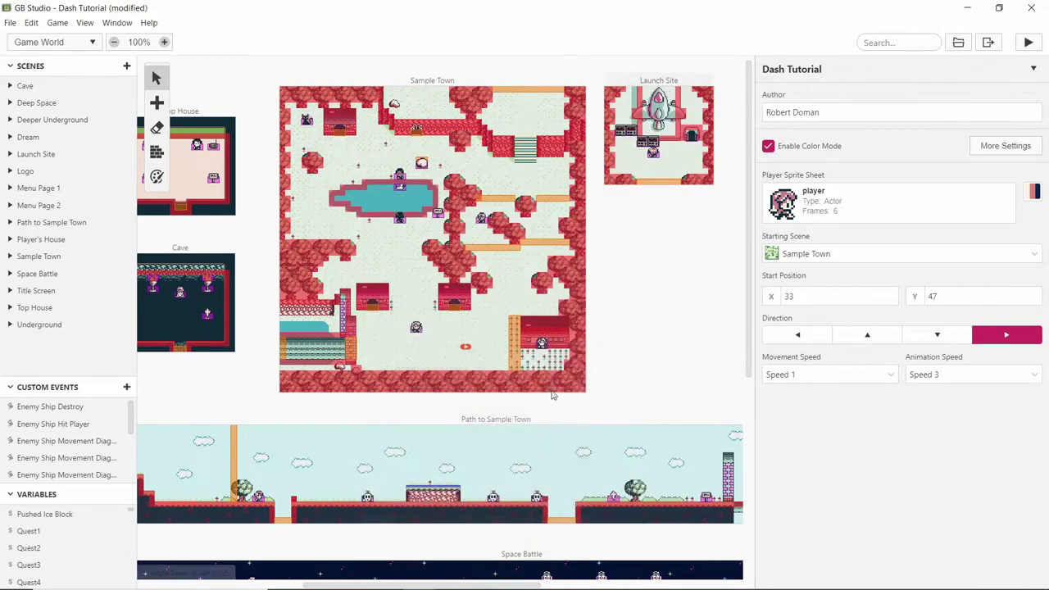
Add an Attach Script To Button event to Sample Town's On Init script, assigned only to the Select button
left_click(461, 330)
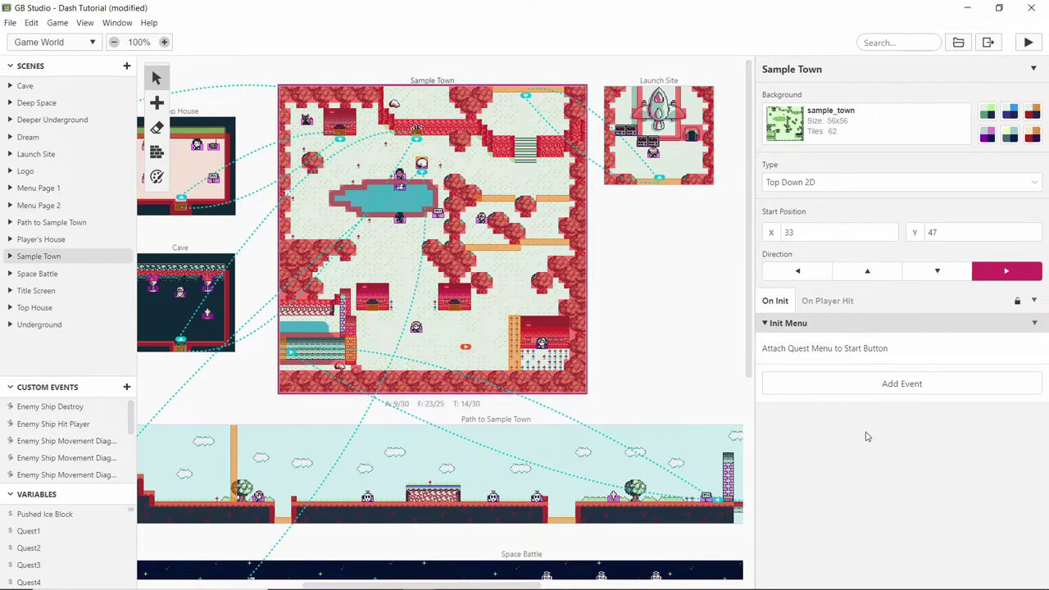
left_click(879, 390)
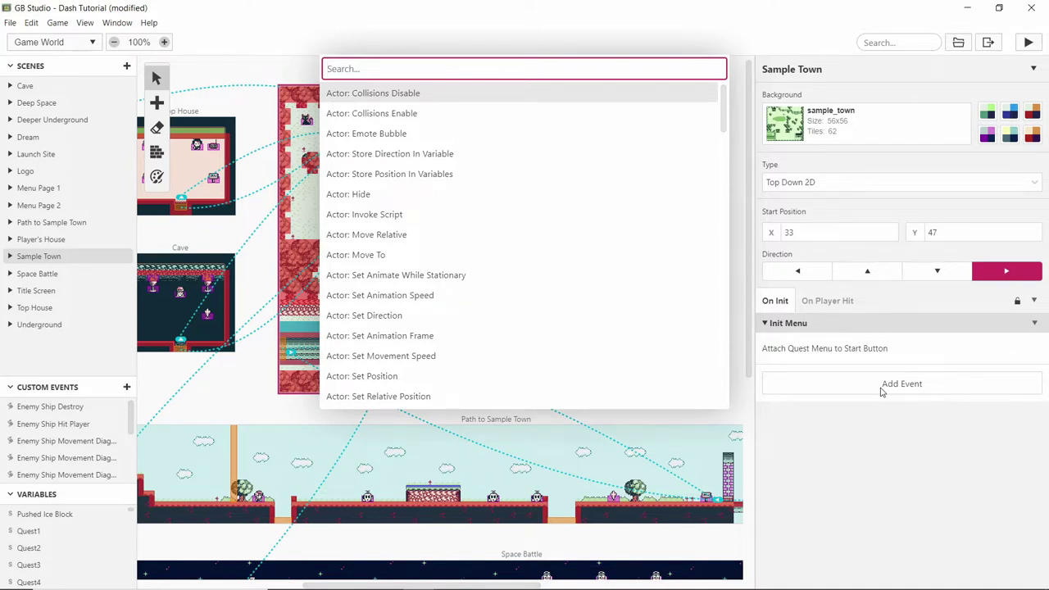
type("att")
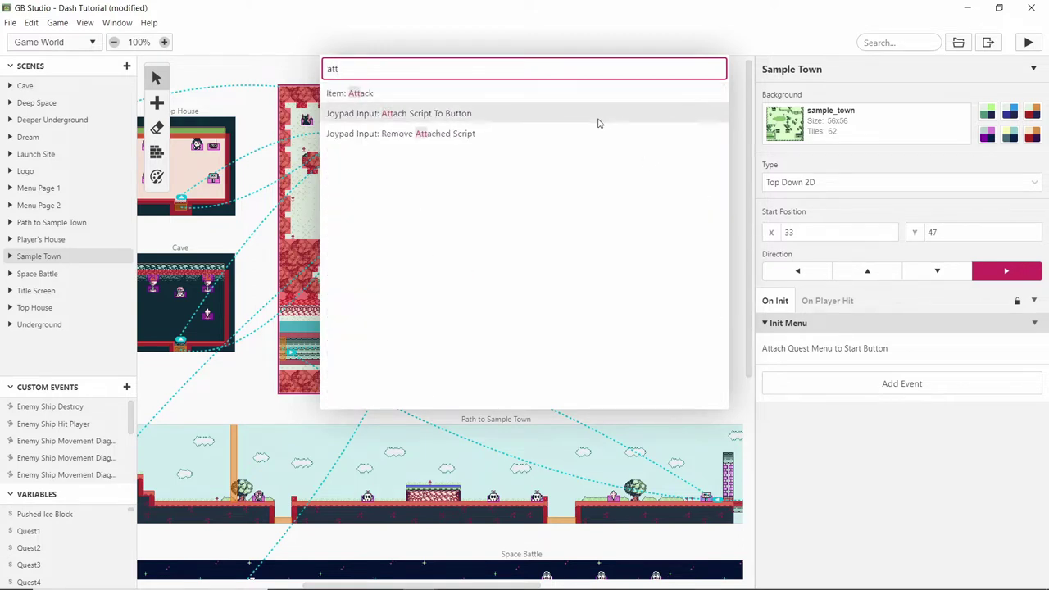
left_click(394, 115)
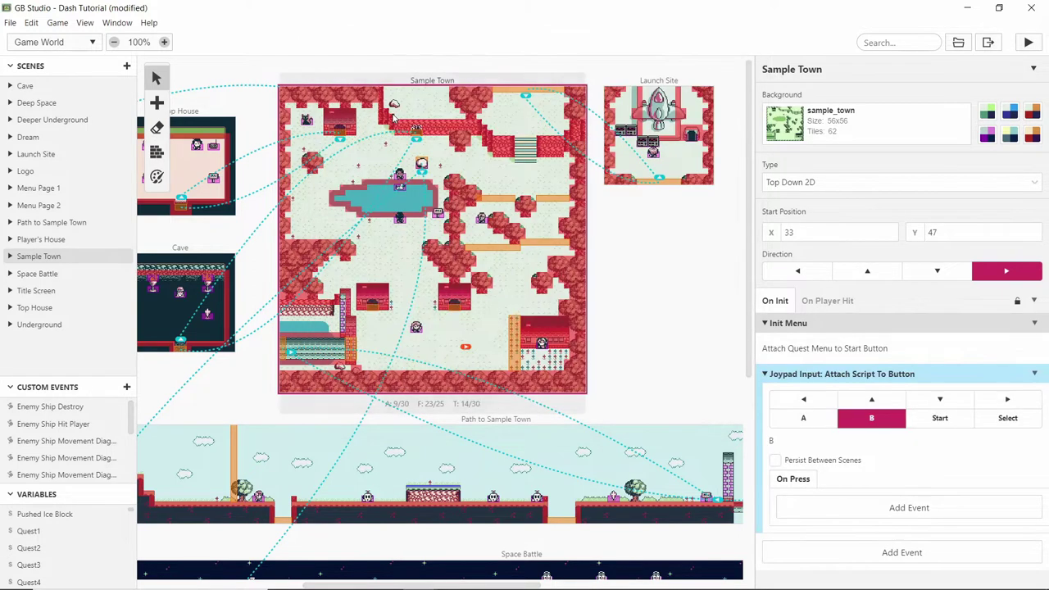
left_click(1000, 419)
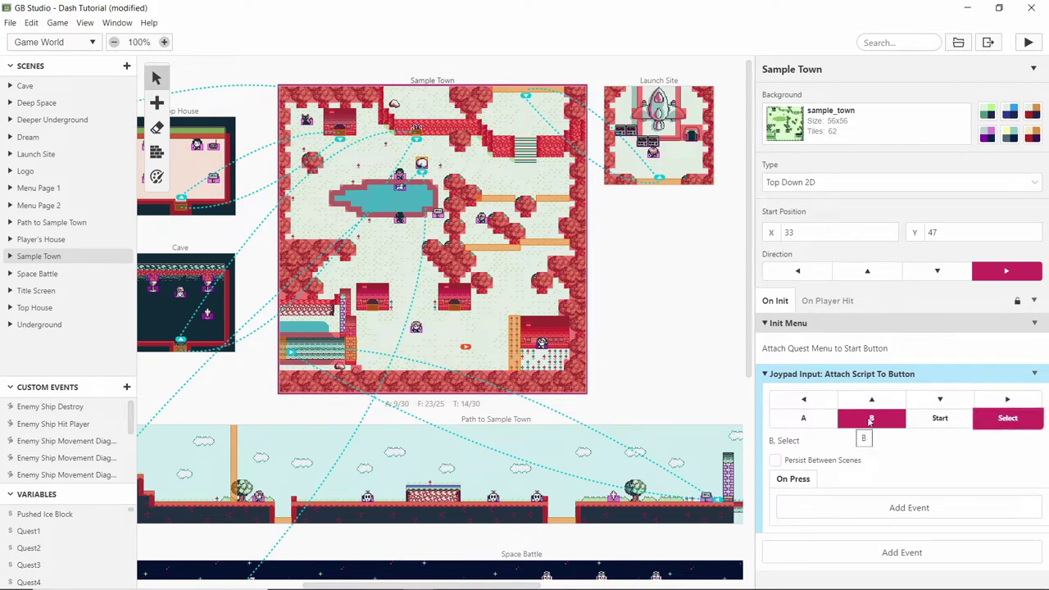
left_click(872, 418)
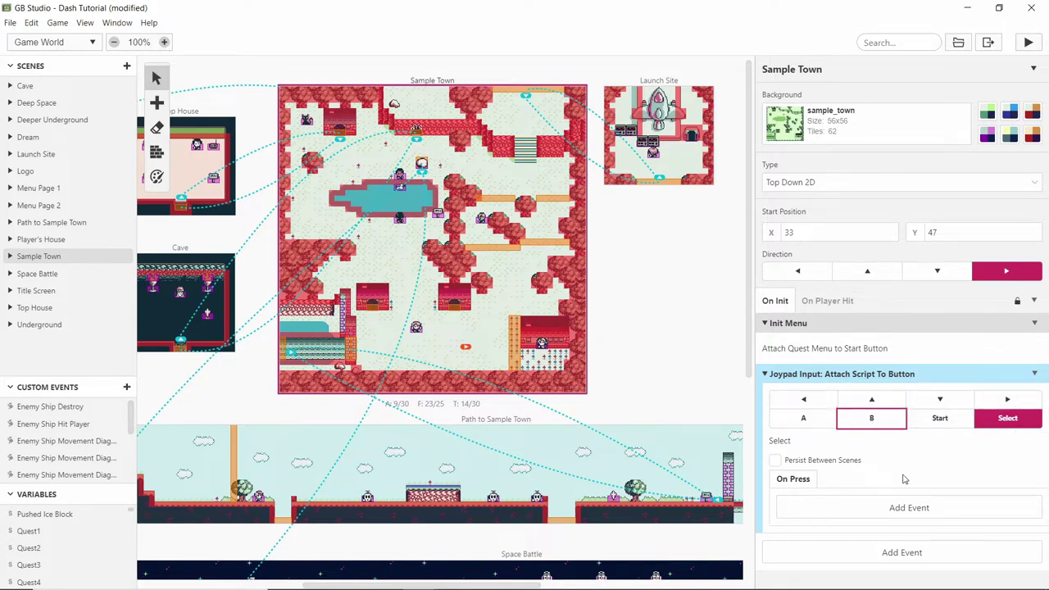
Nest another Attach Script To Button event inside the Select script's On Press, assigned only to the Left direction
left_click(864, 513)
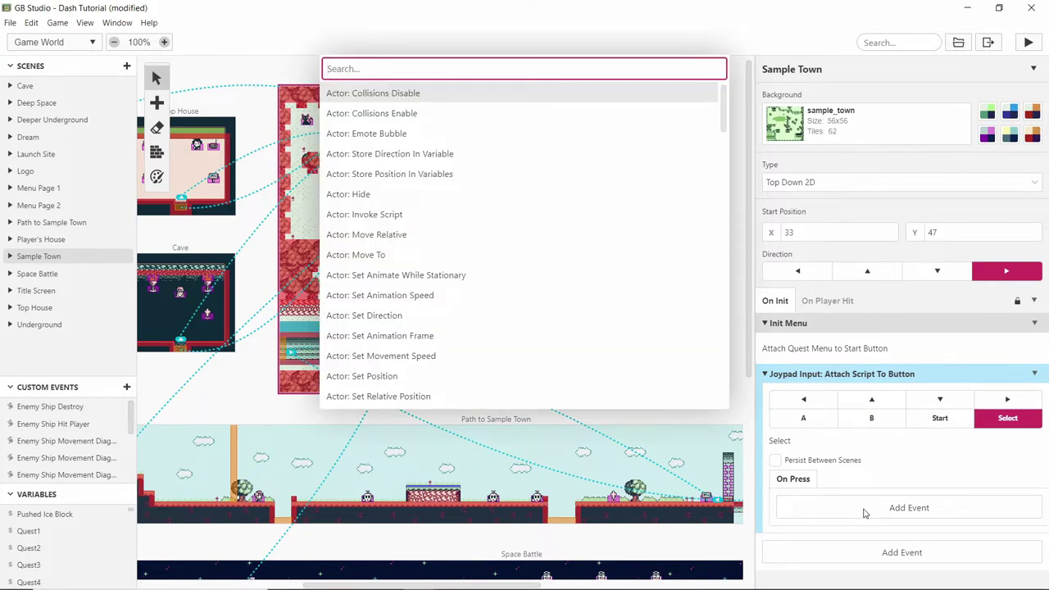
type("att")
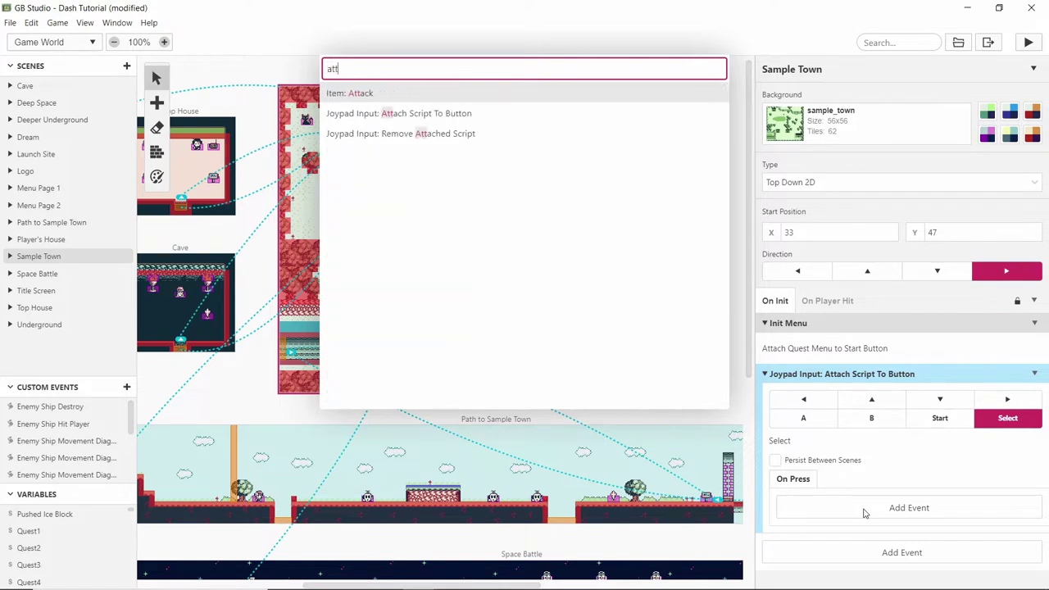
left_click(399, 113)
scroll(907, 461, "down", 1)
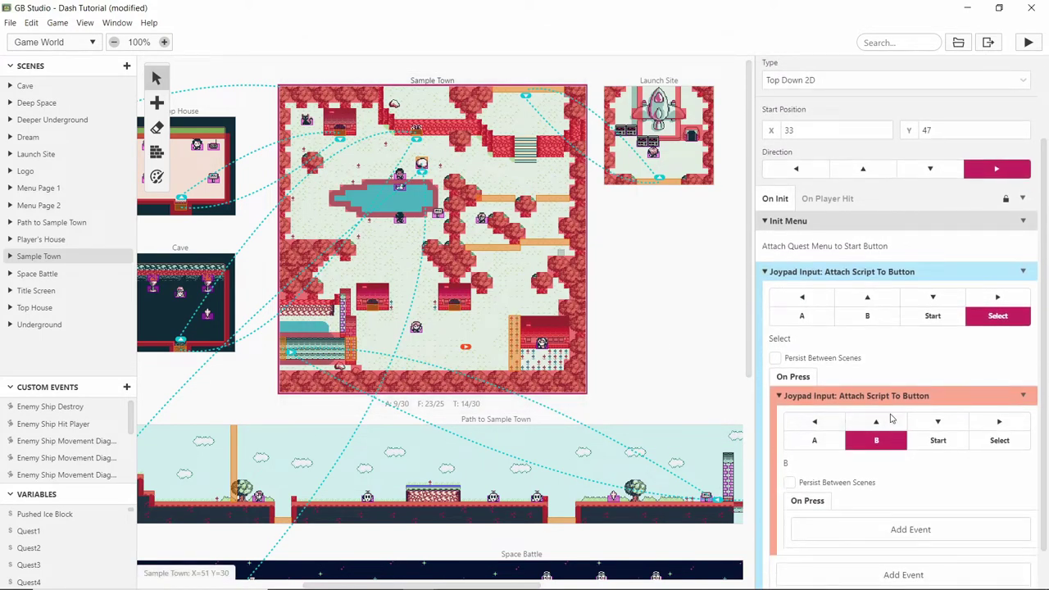
left_click(824, 424)
left_click(874, 441)
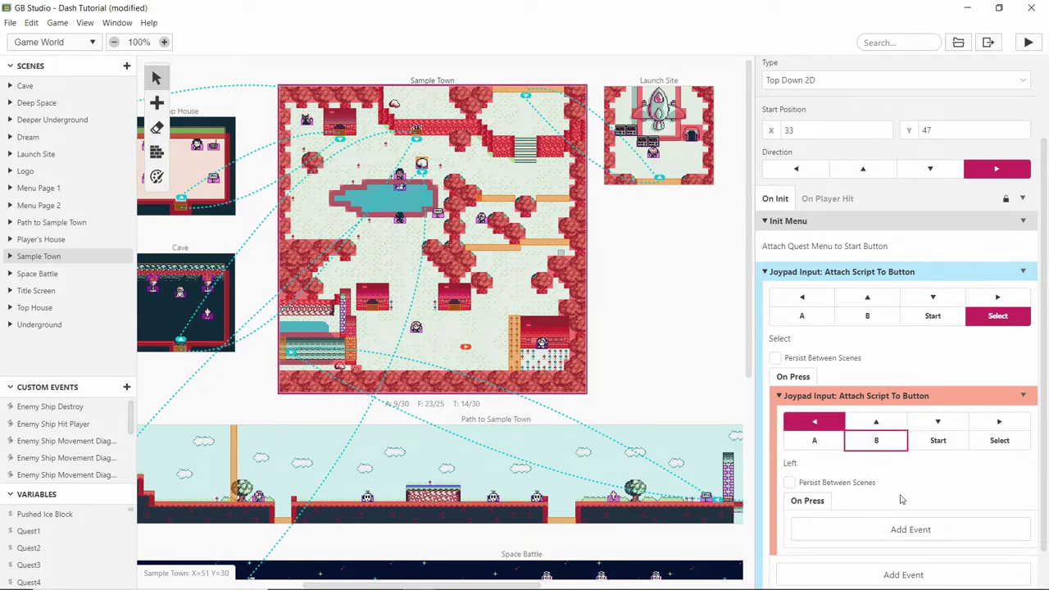
Add an Actor: Set Movement Speed event for the Player inside the Left direction's On Press script
scroll(898, 485, "down", 1)
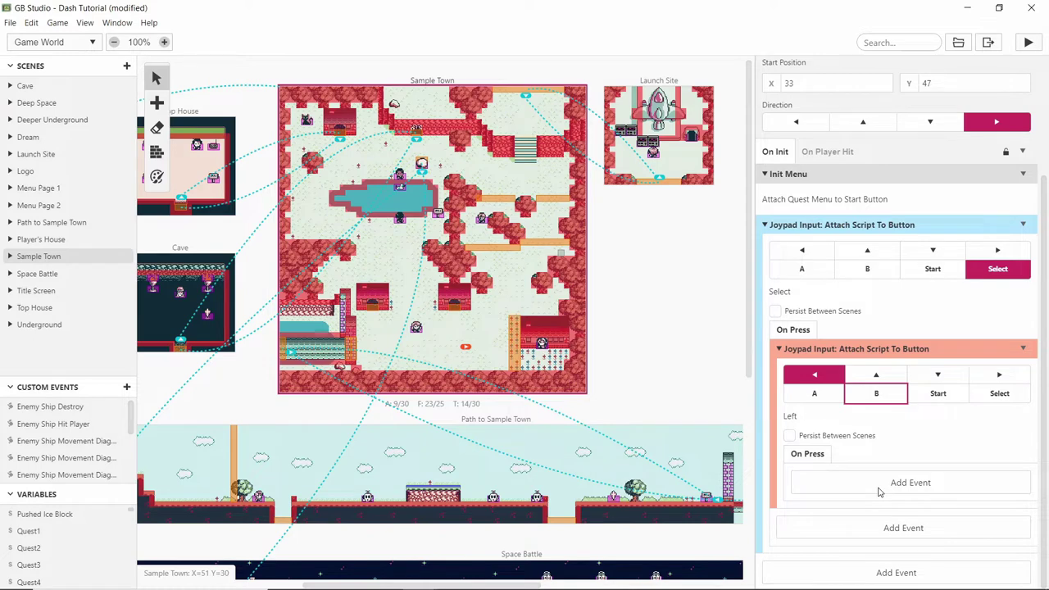
left_click(880, 488)
type("set mo")
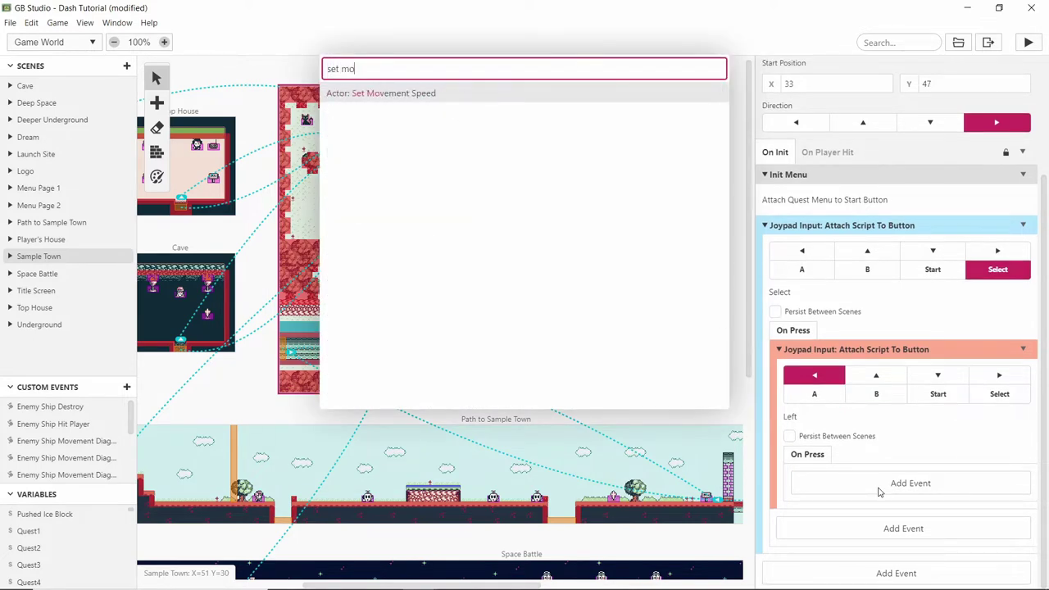
key("Return")
scroll(885, 499, "down", 1)
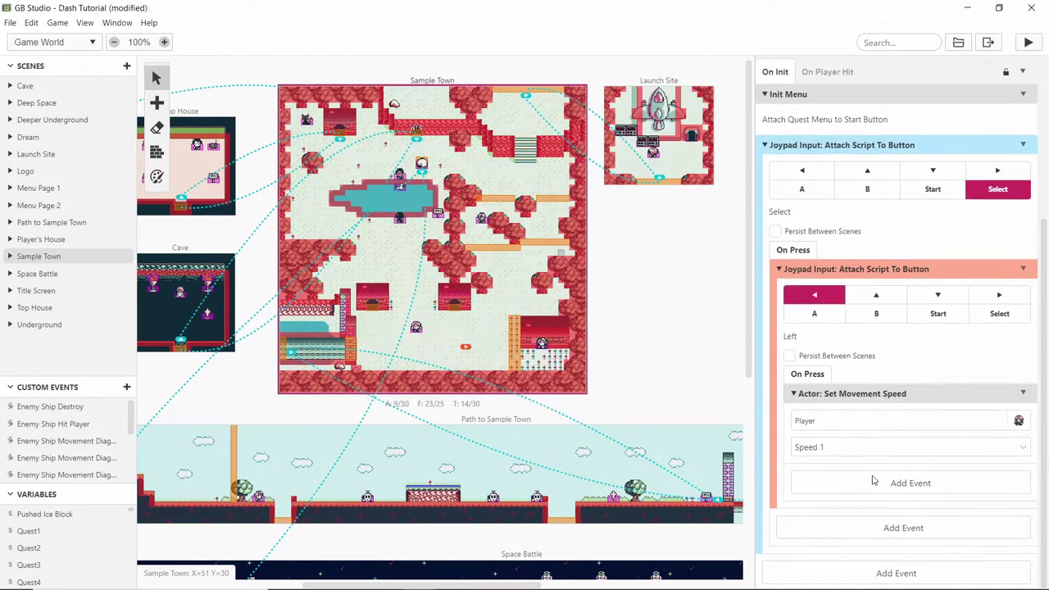
Examine the player's start position among the game world scenes and the project's default Movement Speed options
left_click(688, 296)
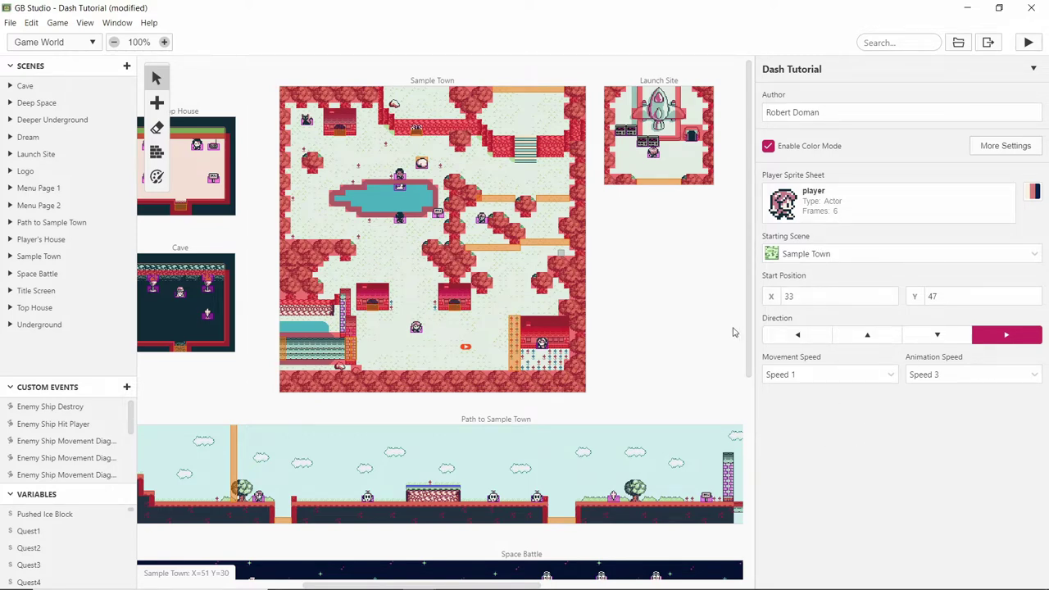
scroll(660, 262, "left", 2)
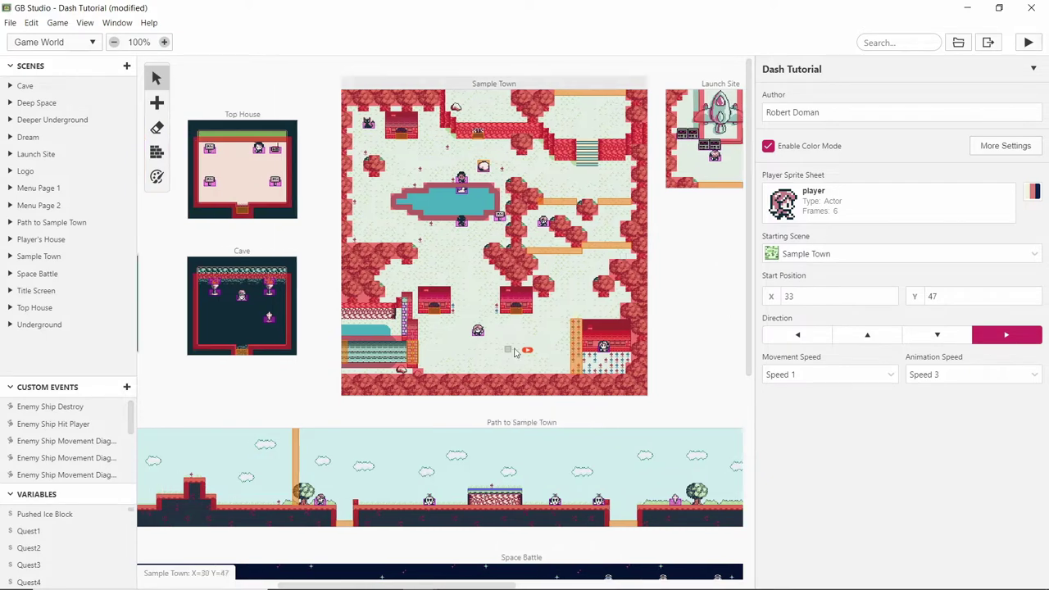
scroll(528, 352, "up", 3, "ctrl")
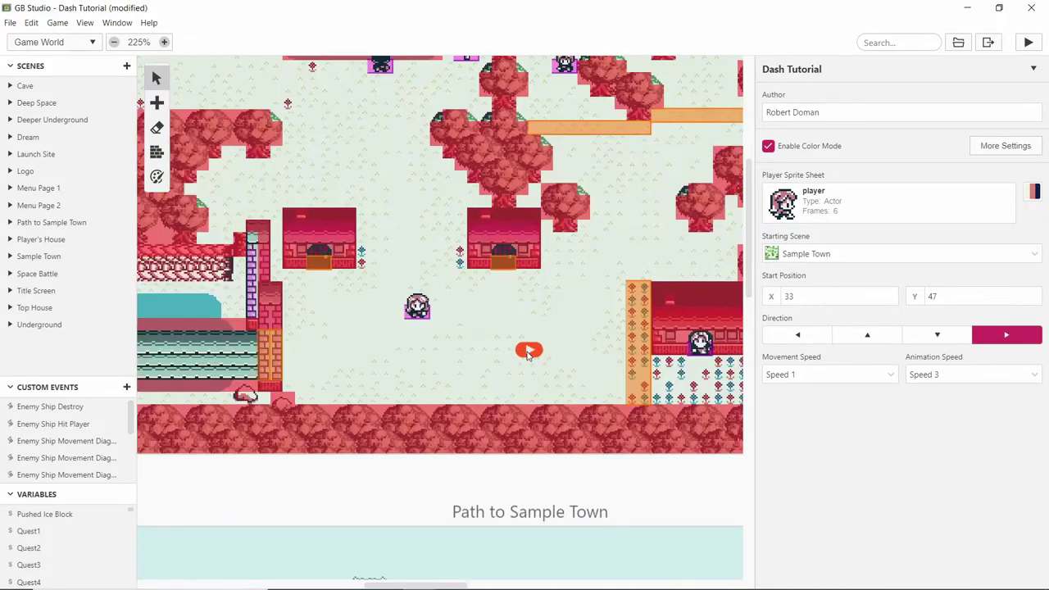
scroll(238, 212, "down", 6, "ctrl")
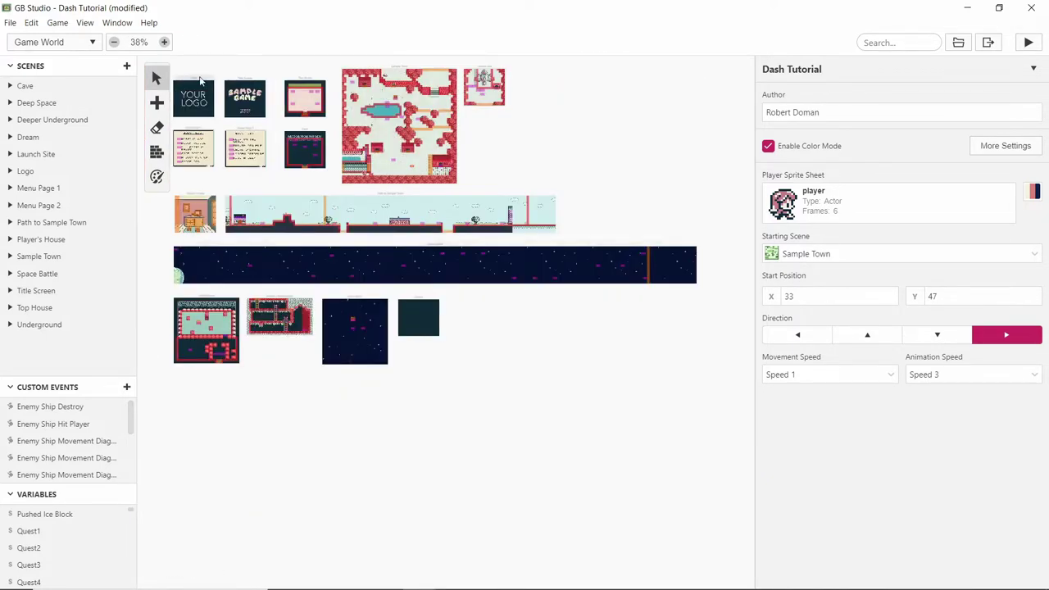
scroll(200, 79, "up", 3, "ctrl")
scroll(261, 115, "left", 2)
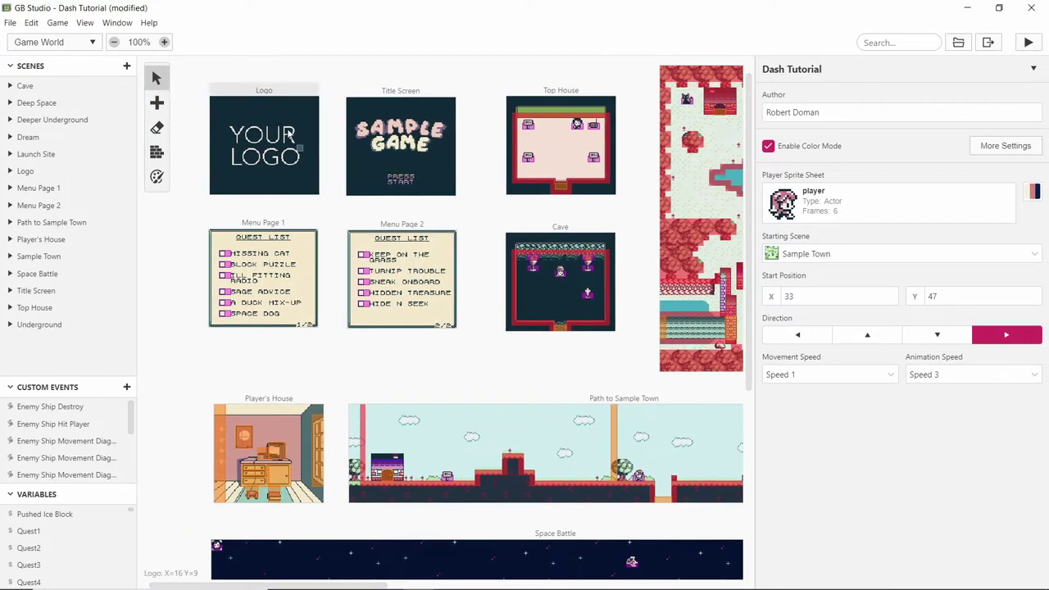
scroll(298, 210, "right", 3)
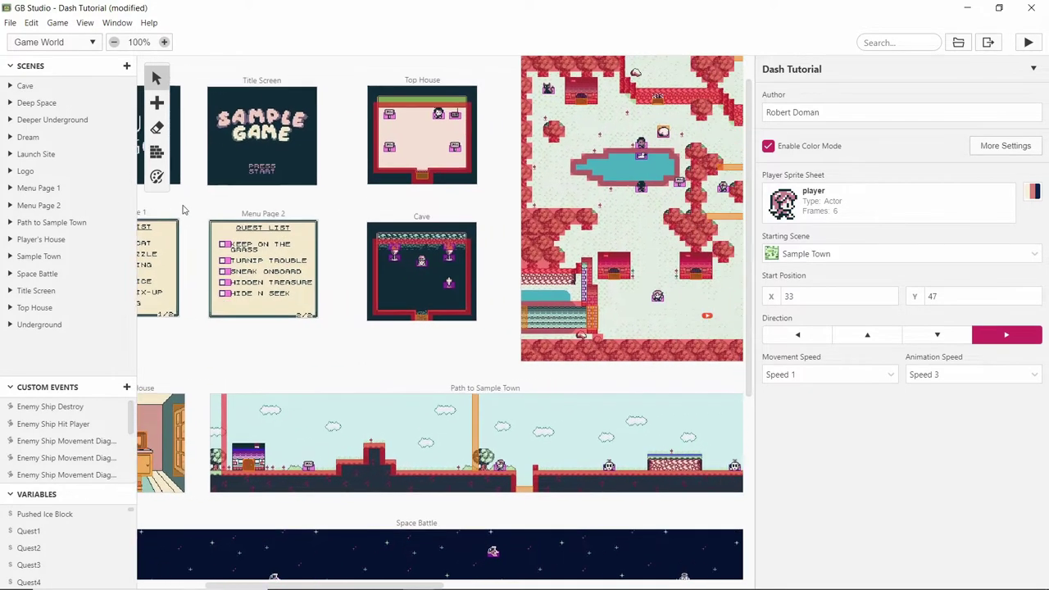
scroll(175, 209, "right", 1)
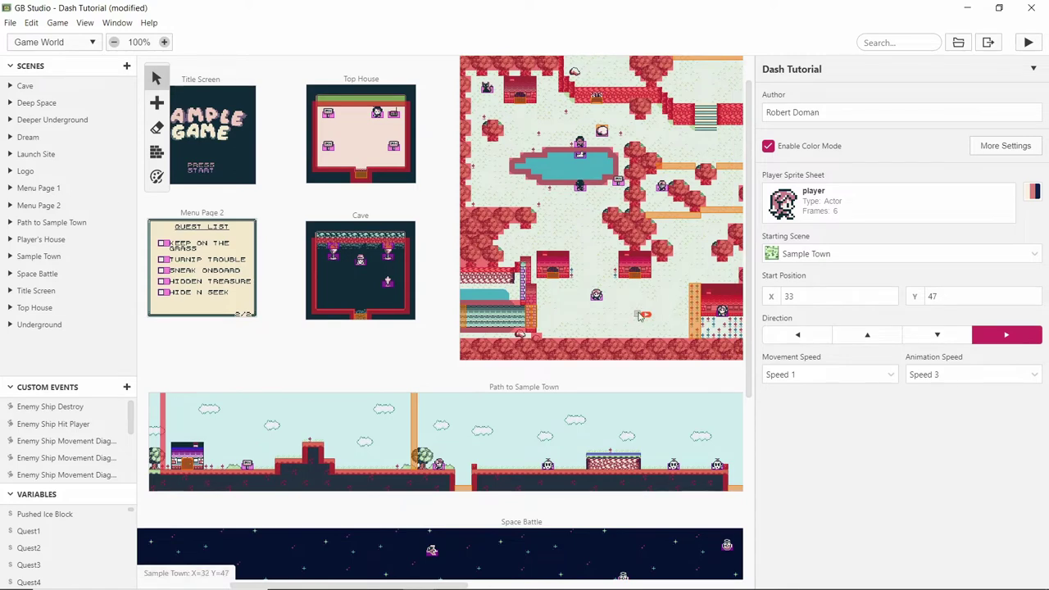
scroll(443, 286, "right", 4)
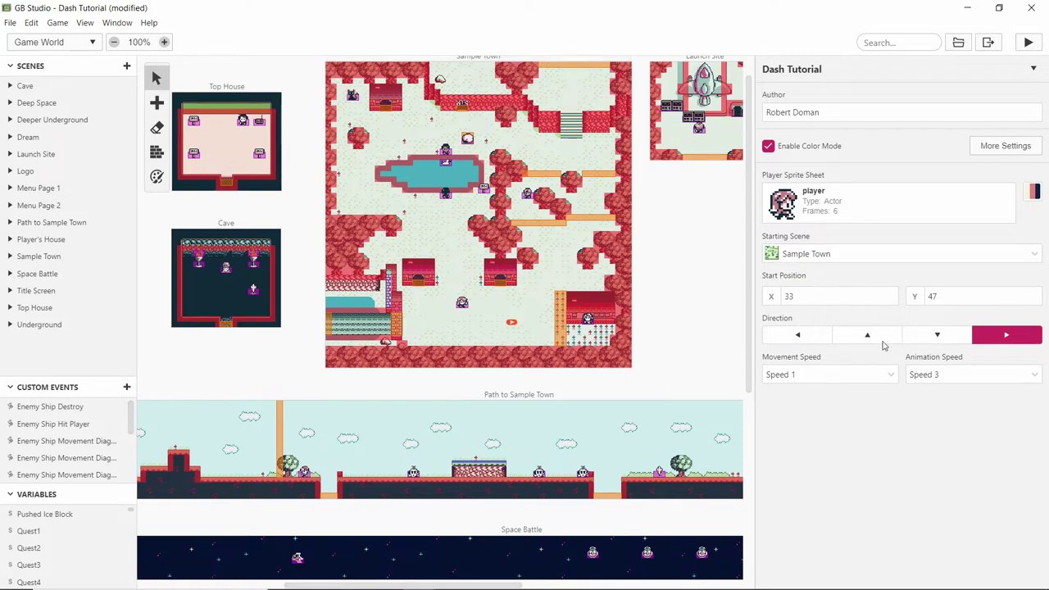
left_click(836, 377)
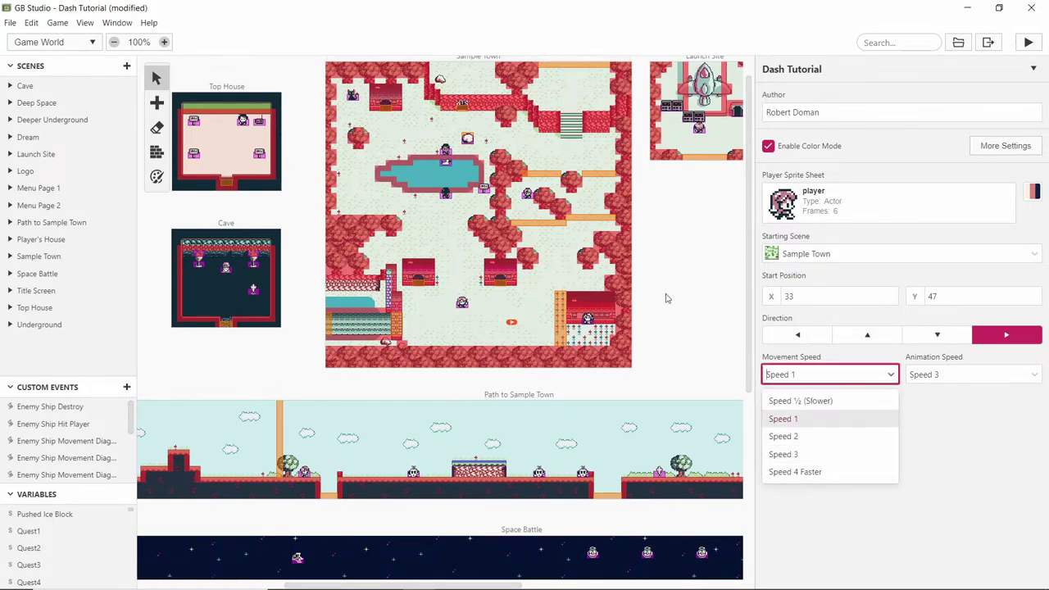
Set the Player's movement speed to Speed 3 in Sample Town's nested Left-direction script
left_click(551, 305)
scroll(894, 410, "down", 5)
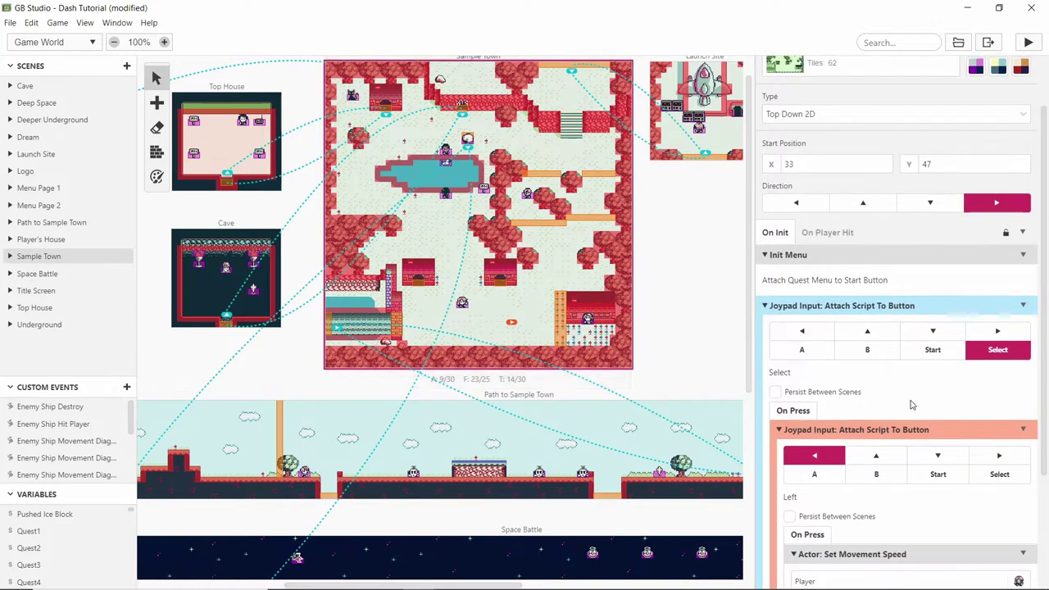
left_click(885, 456)
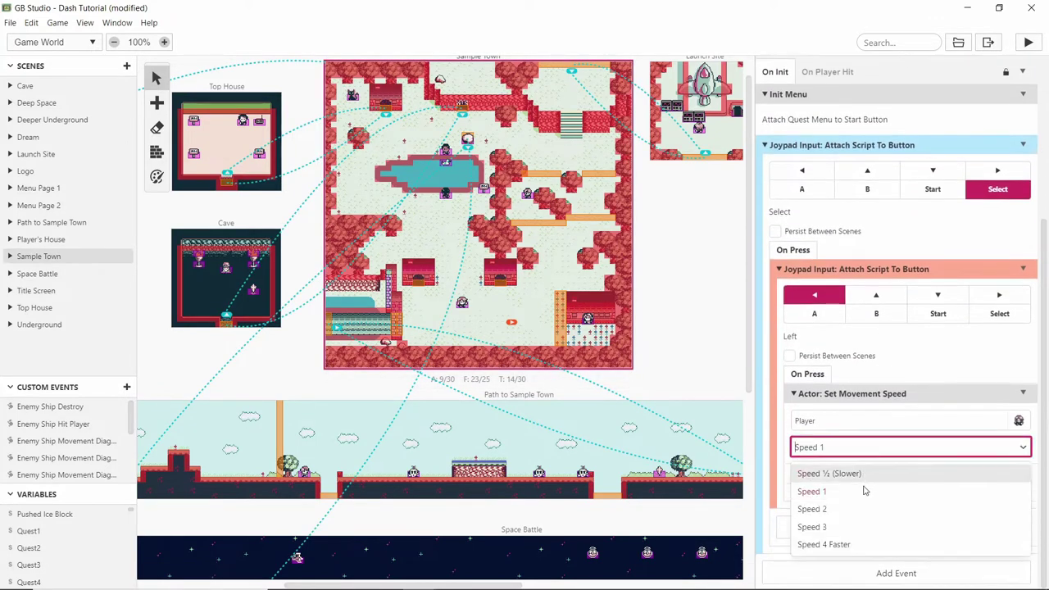
left_click(842, 532)
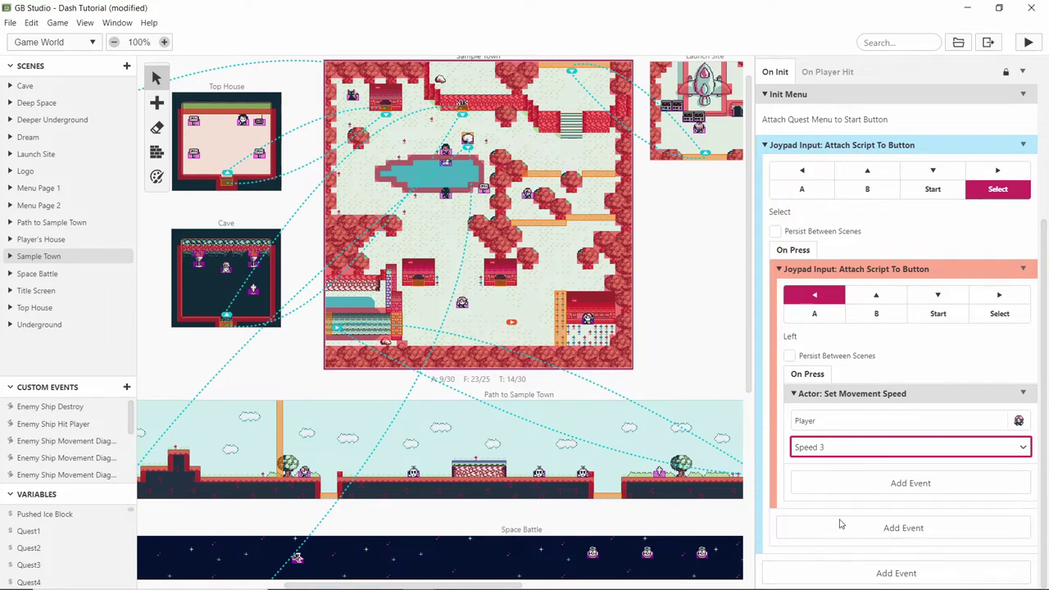
Add an Actor: Move Relative event for the Player to the nested Left-direction script, with X set to -5 and Use Collisions enabled
left_click(855, 485)
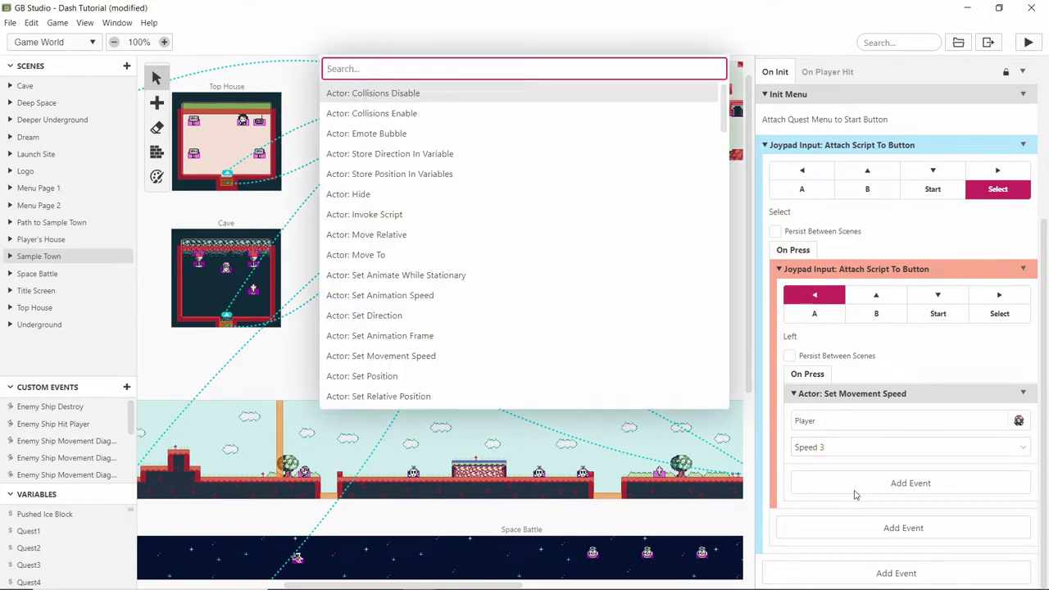
type("move")
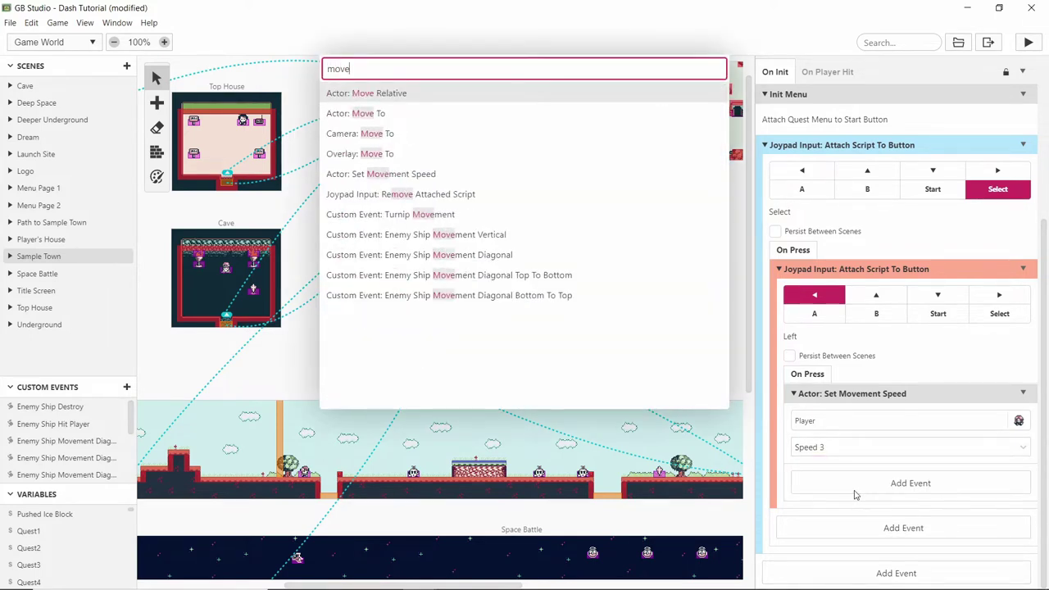
key("Return")
scroll(855, 492, "down", 2)
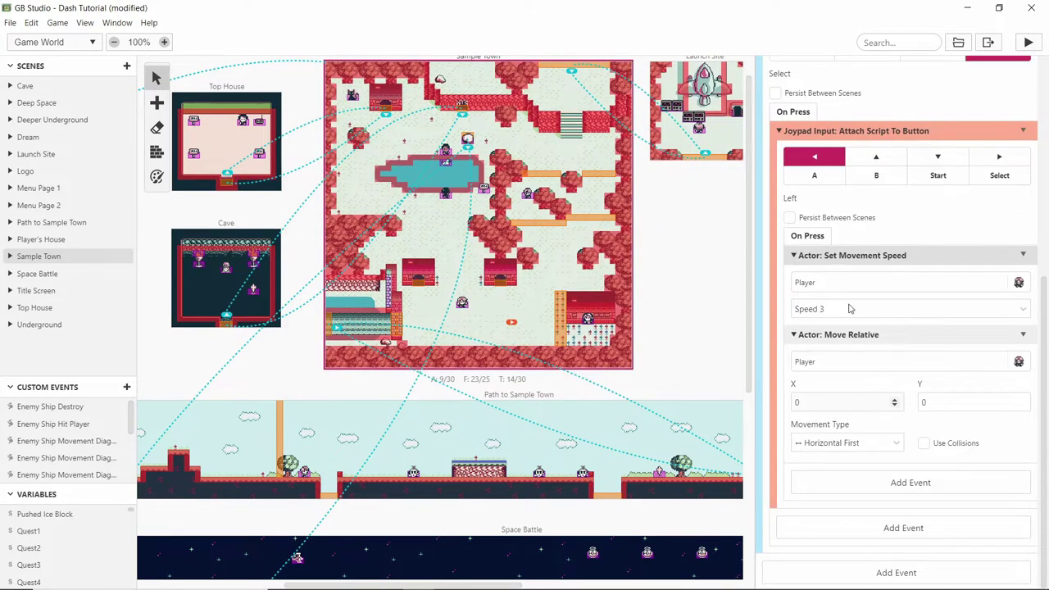
scroll(801, 328, "up", 2)
scroll(824, 298, "down", 2)
double_click(898, 410)
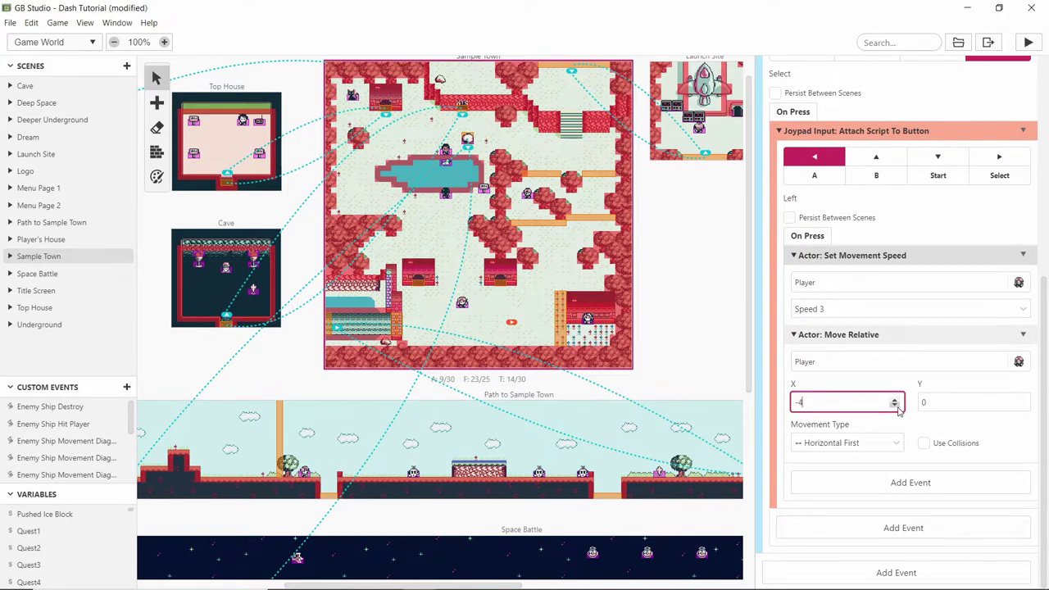
left_click(923, 443)
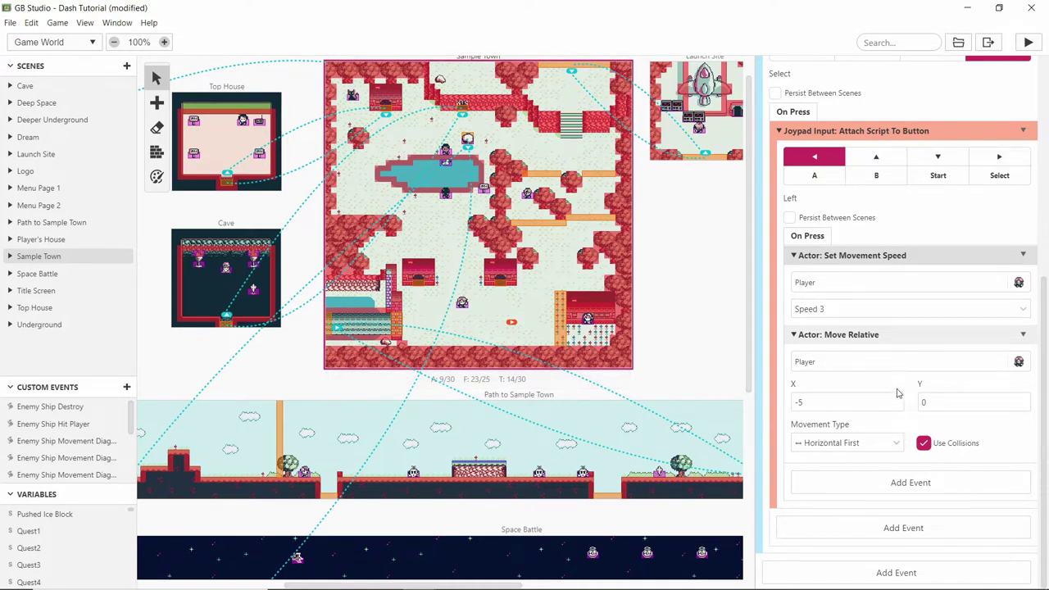
Add a Joypad Input: Remove Attached Script event after Move Relative inside the Left-direction script
left_click(910, 483)
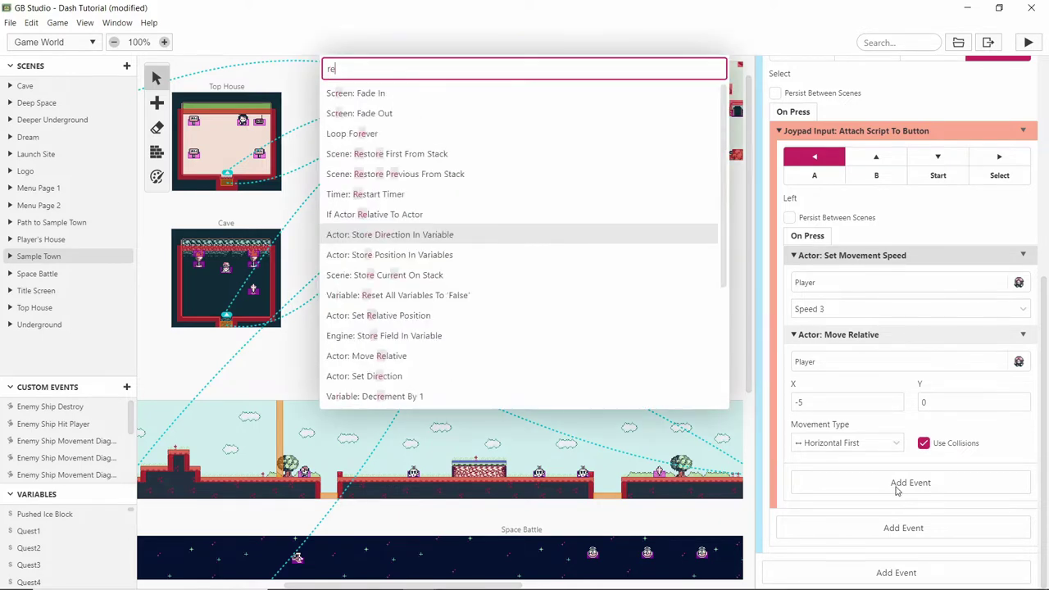
type("remo")
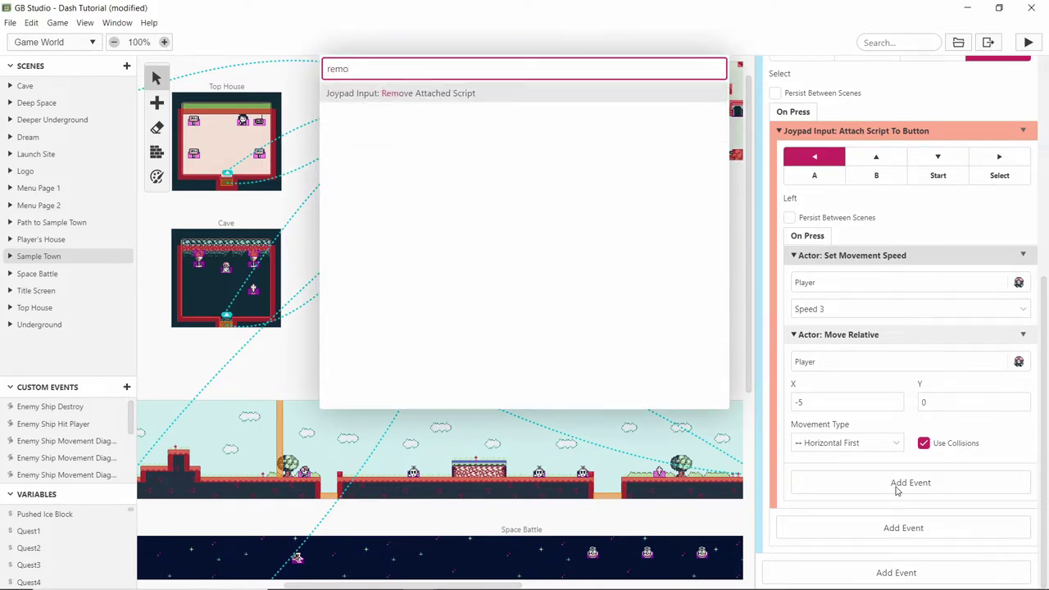
left_click(527, 95)
scroll(902, 320, "down", 2)
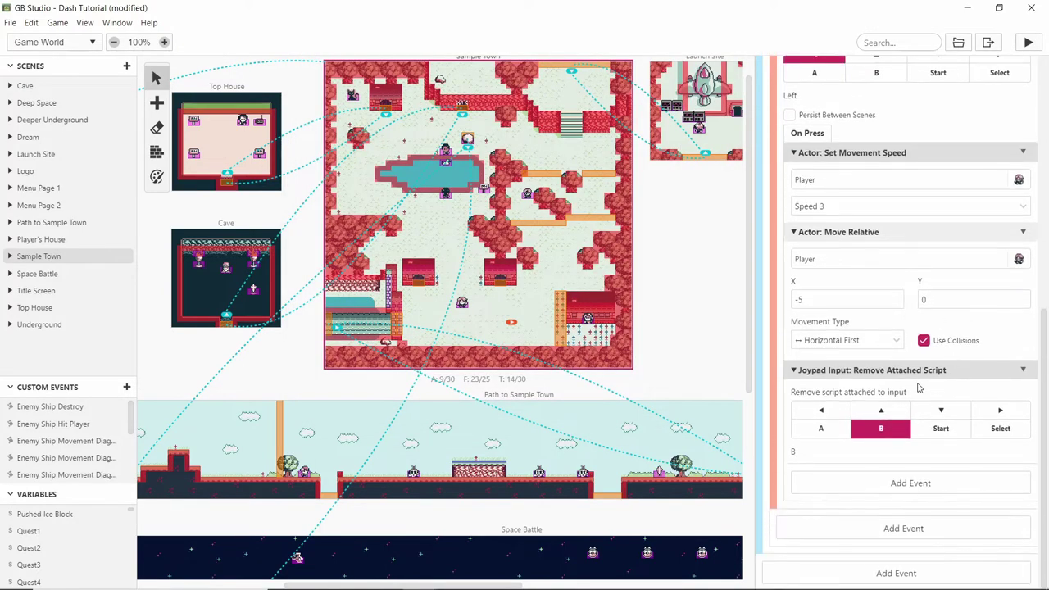
scroll(852, 403, "up", 3)
scroll(848, 409, "down", 3)
Make the Left-direction script's Remove Attached Script event cover Left, Up, Down, Right and Select, excluding B
left_click(820, 409)
left_click(881, 410)
left_click(941, 410)
left_click(1000, 410)
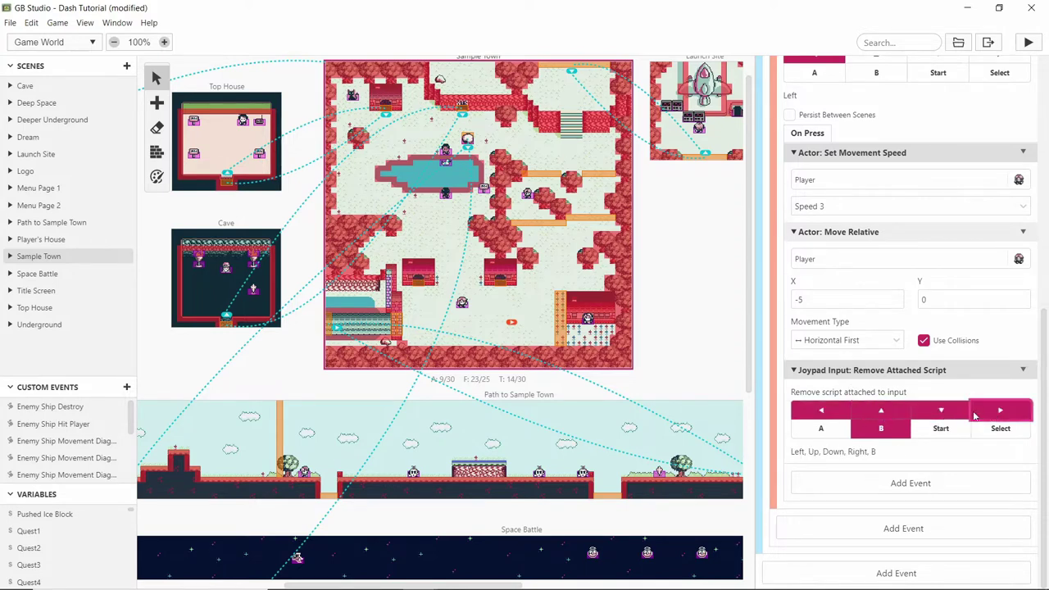
left_click(892, 435)
left_click(1000, 430)
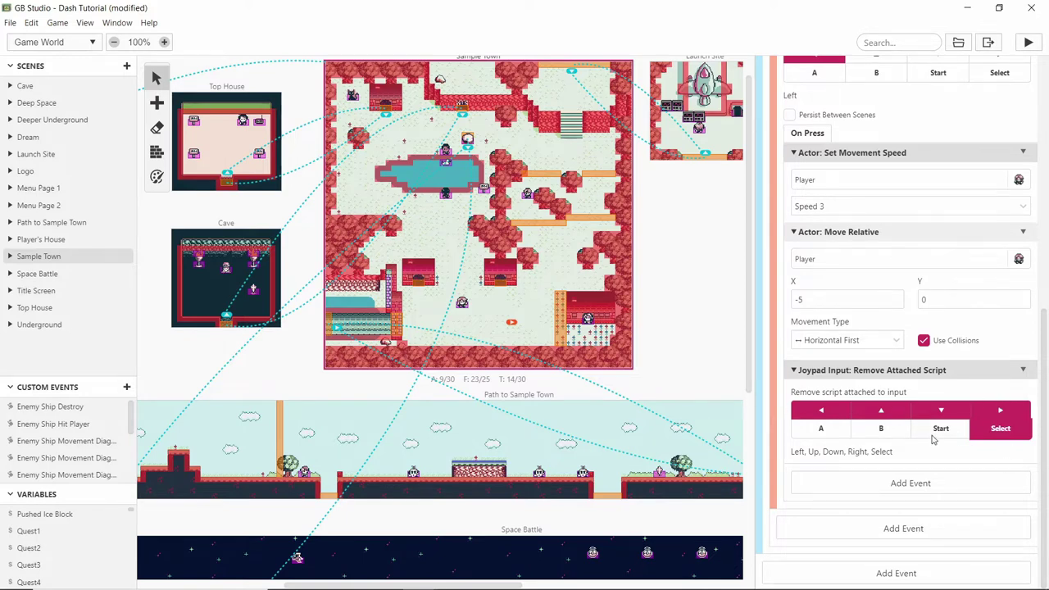
Examine the game world scenes and the nested Select and Left-direction scripts in Sample Town
scroll(932, 440, "up", 5)
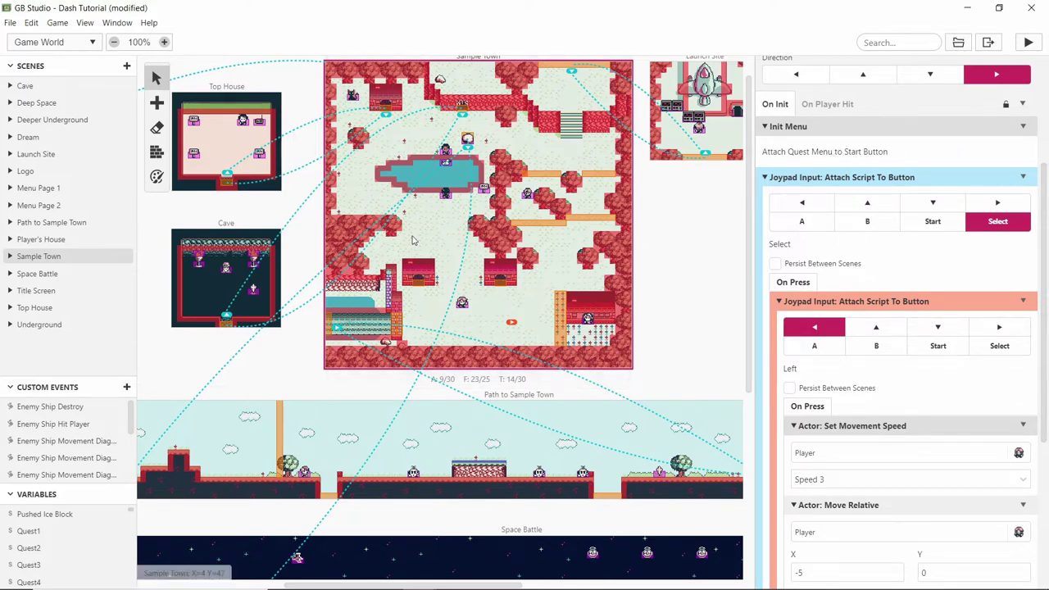
scroll(360, 287, "left", 5)
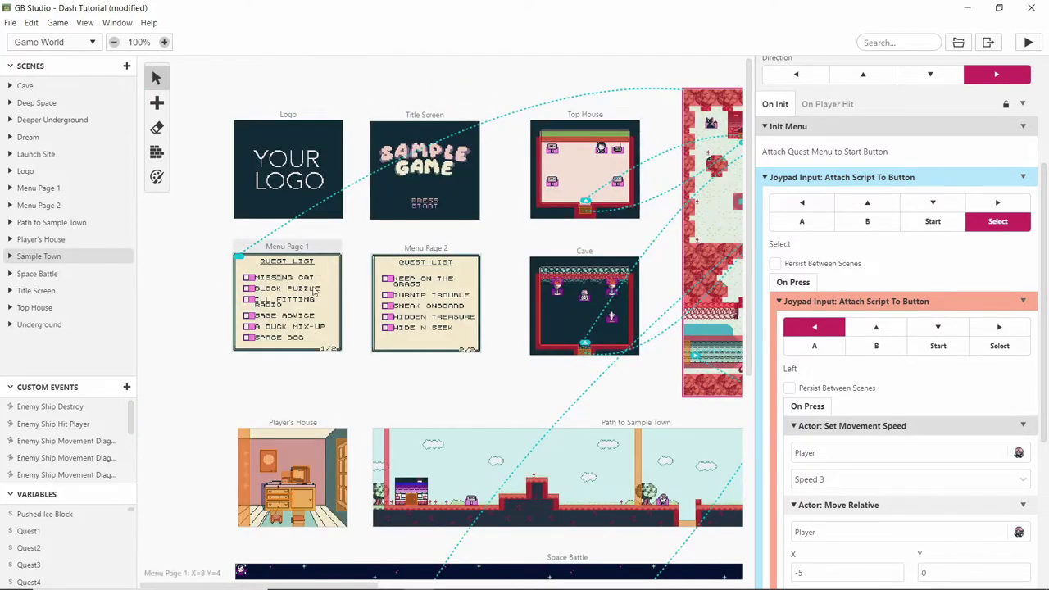
scroll(488, 409, "right", 5)
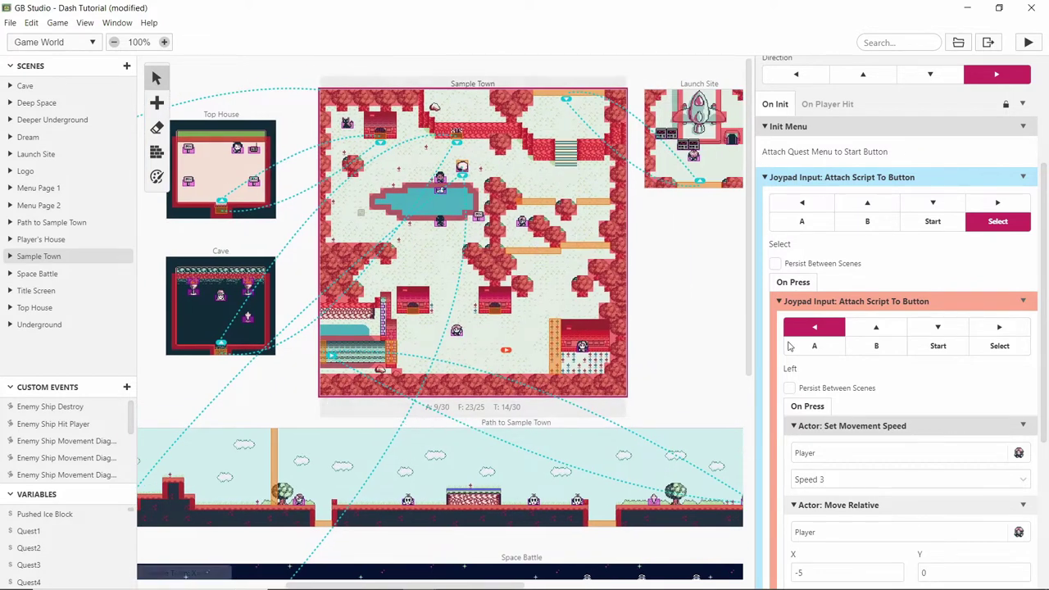
scroll(951, 366, "down", 3)
scroll(951, 367, "down", 3)
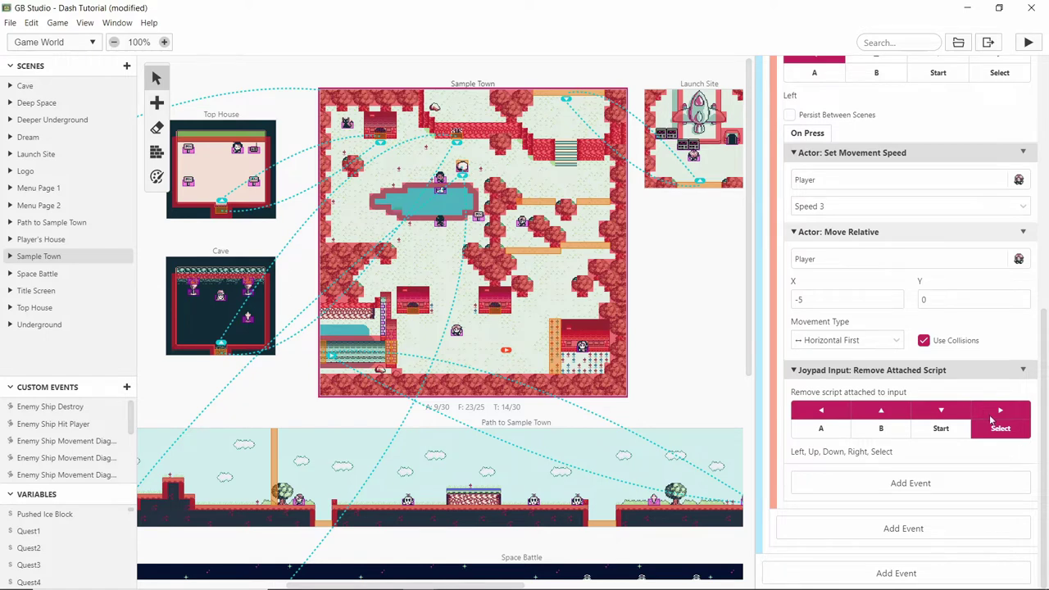
scroll(924, 415, "up", 5)
scroll(1016, 172, "up", 2)
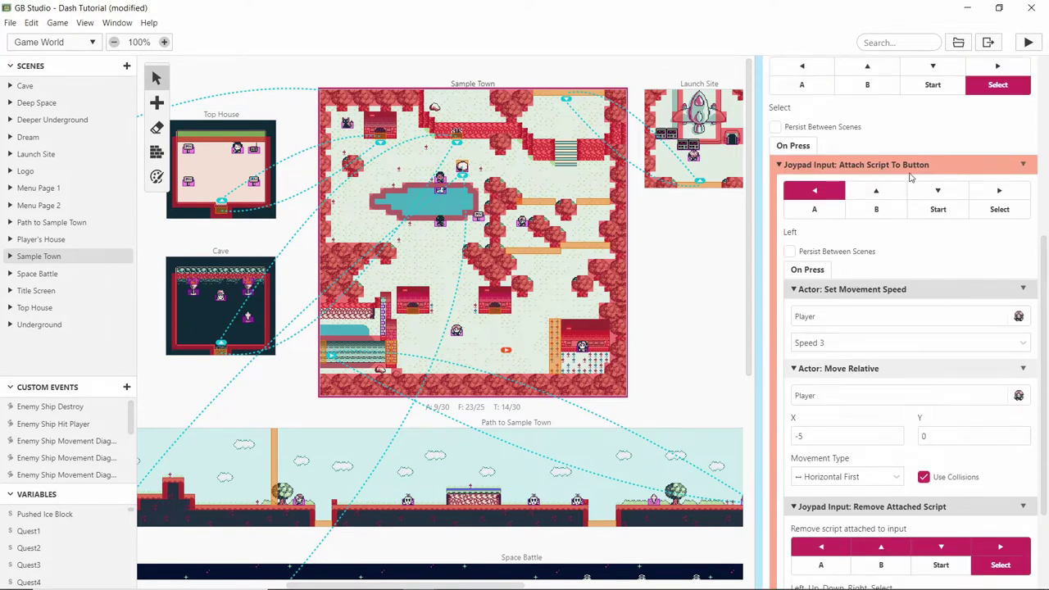
scroll(907, 165, "up", 3)
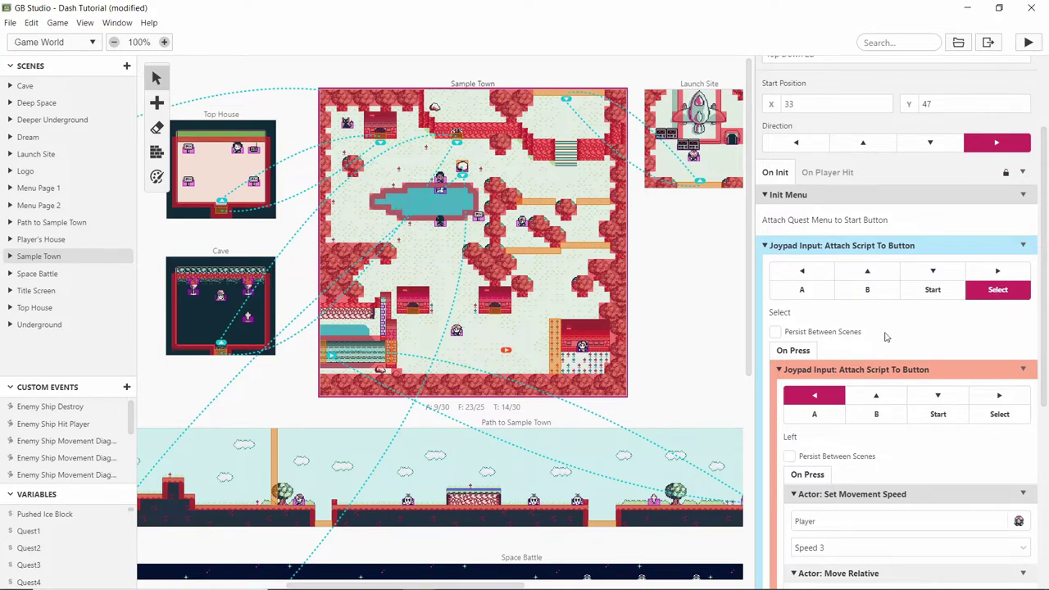
scroll(885, 336, "down", 2)
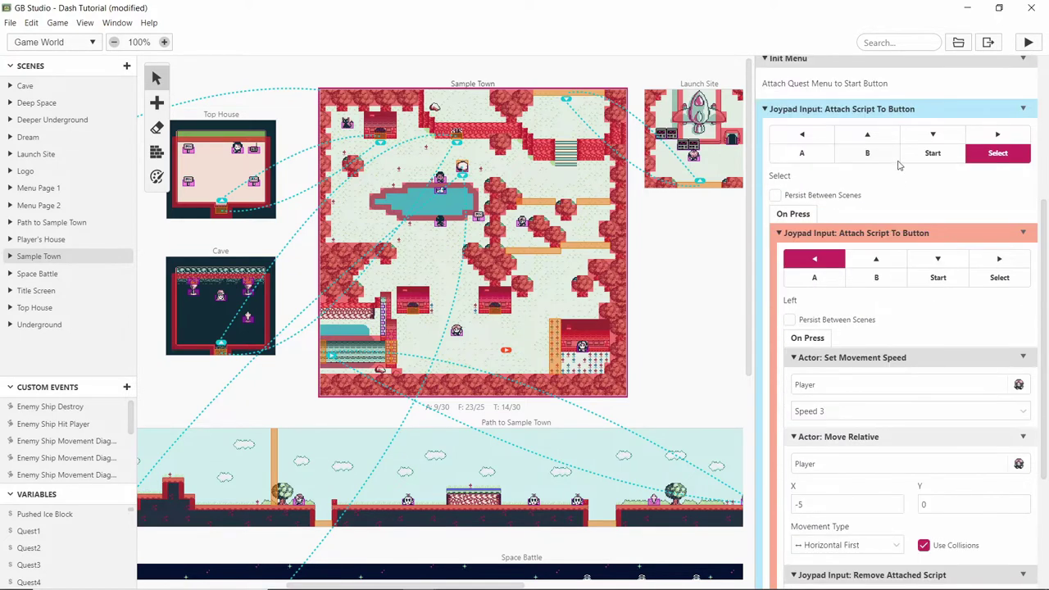
scroll(898, 165, "up", 2)
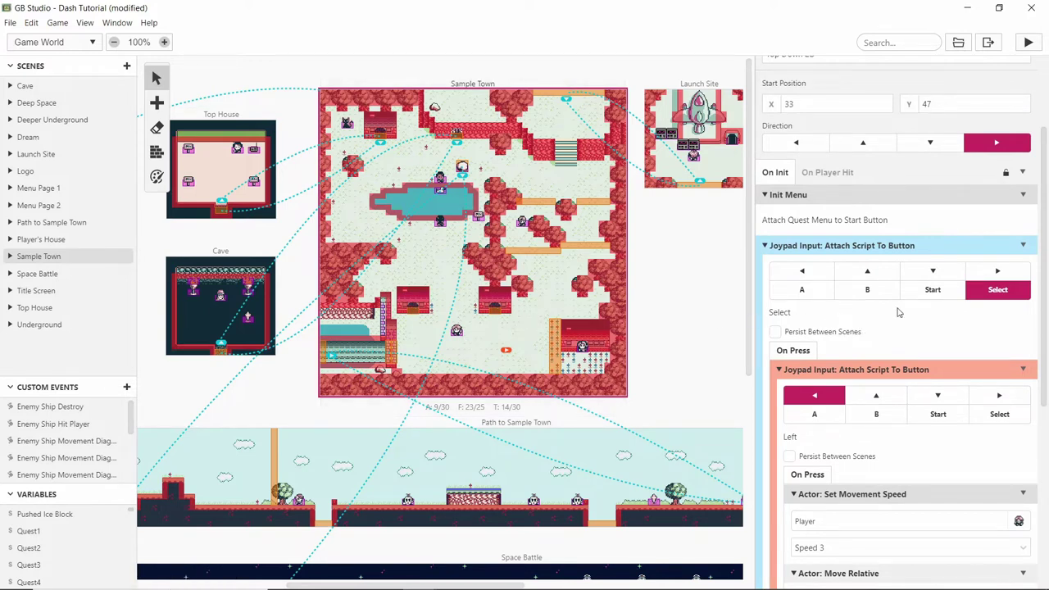
Collapse the nested Left-direction event and add a Wait event after it in the Select script's On Press
left_click(885, 367)
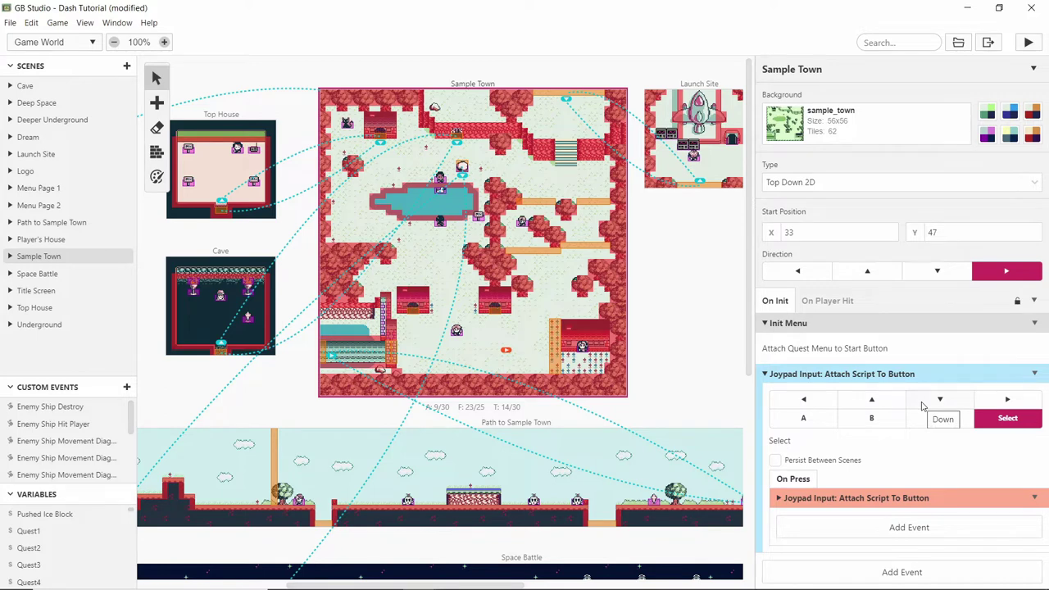
left_click(885, 527)
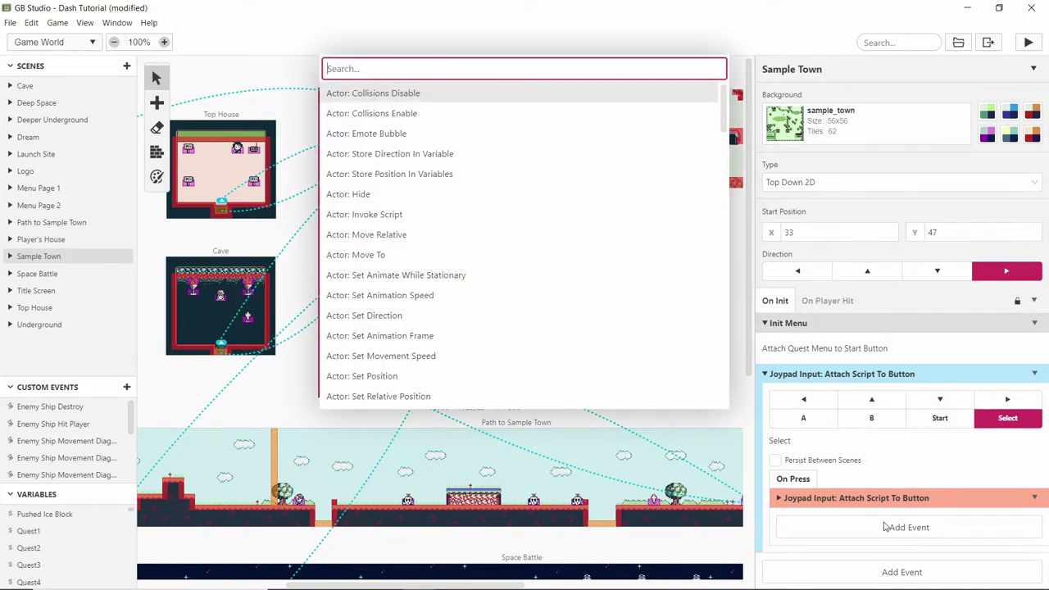
type("wait")
key("Return")
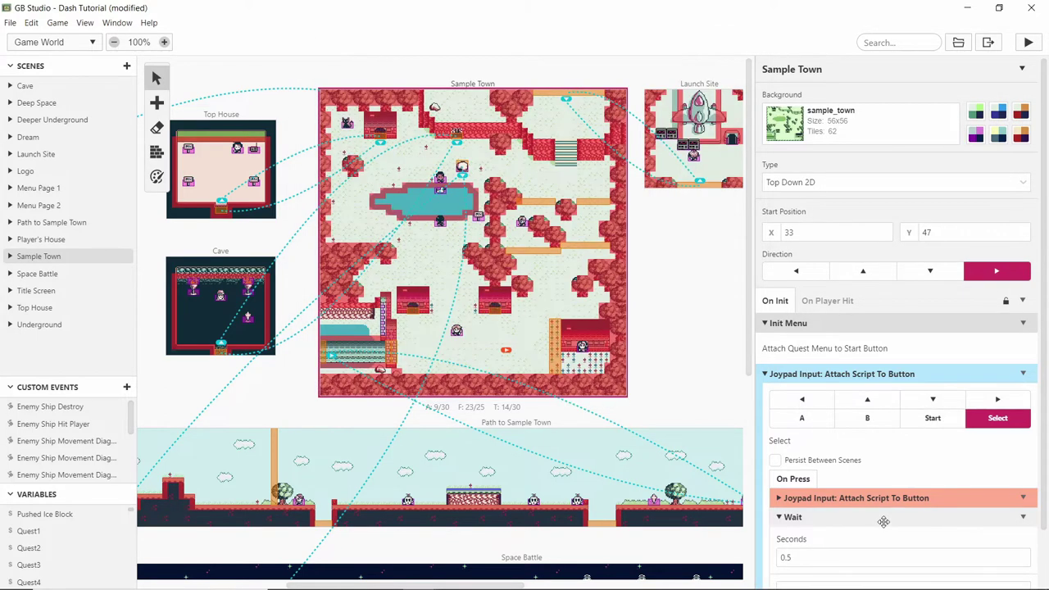
Set the duration of the Select script's Wait event to 1 second
scroll(886, 493, "down", 2)
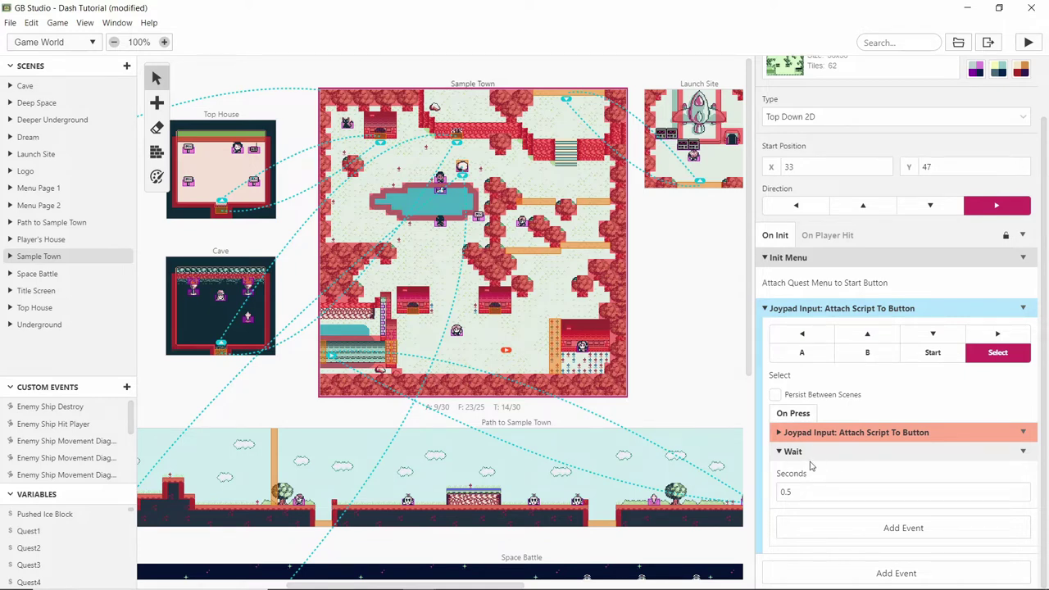
left_click(1024, 451)
left_click(886, 482)
left_click(865, 493)
double_click(787, 492)
type("1")
left_click(830, 510)
Add a Joypad Input: Remove Attached Script event after the Wait event in the Select script
left_click(821, 527)
type("rem")
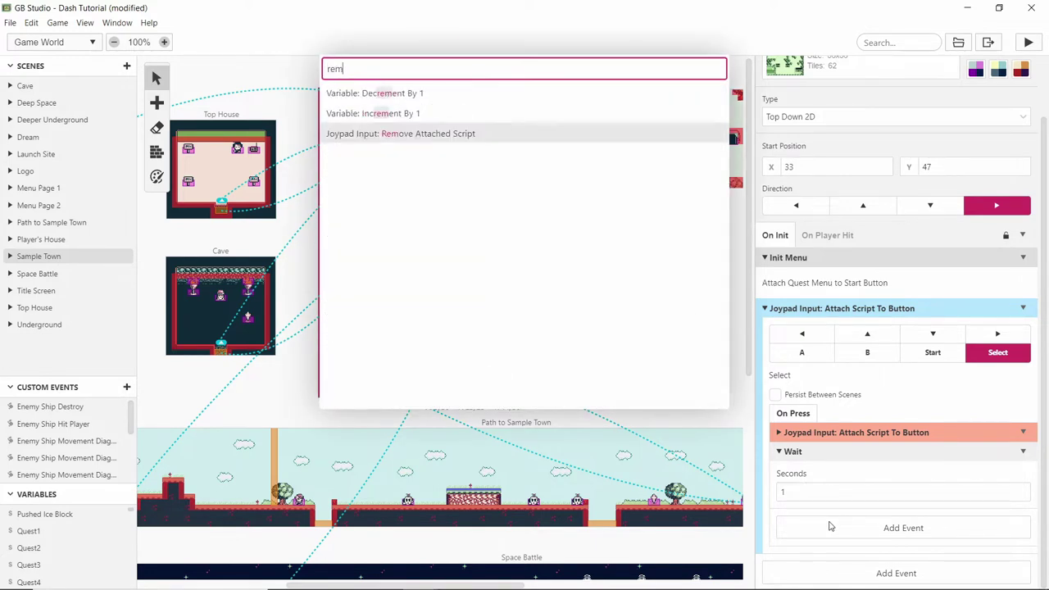
key("Return")
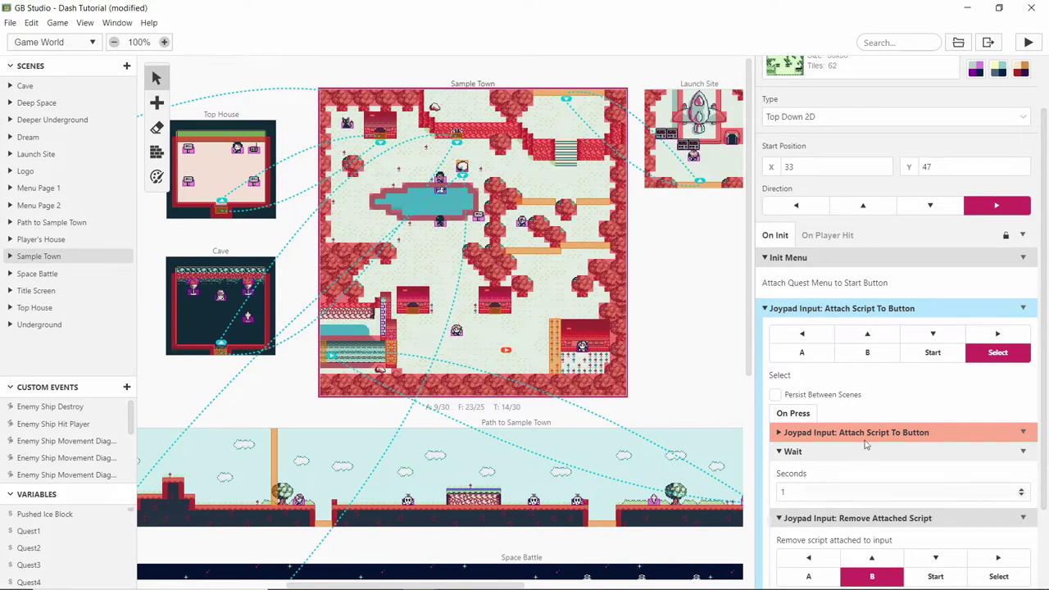
scroll(862, 438, "down", 1)
Make the Remove Attached Script event below Wait cover Left, Up, Down, Right and Select, excluding B
left_click(829, 492)
left_click(871, 490)
left_click(935, 490)
left_click(998, 490)
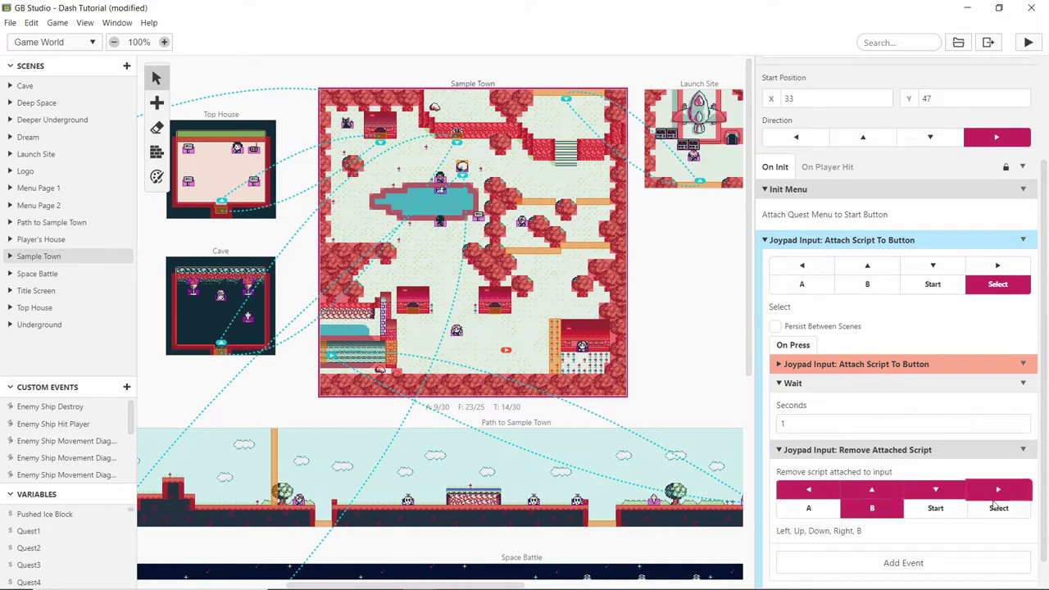
left_click(999, 508)
left_click(873, 508)
Copy the nested Left-direction Attach Script To Button event, paste the copy after it, and rename the original Left
scroll(951, 369, "up", 4)
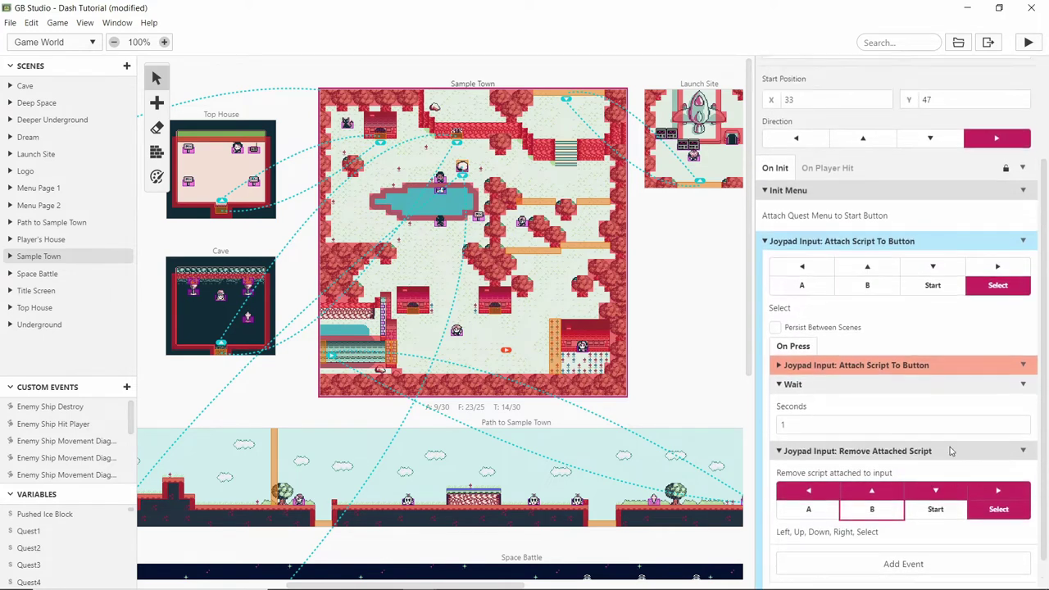
scroll(920, 276, "down", 4)
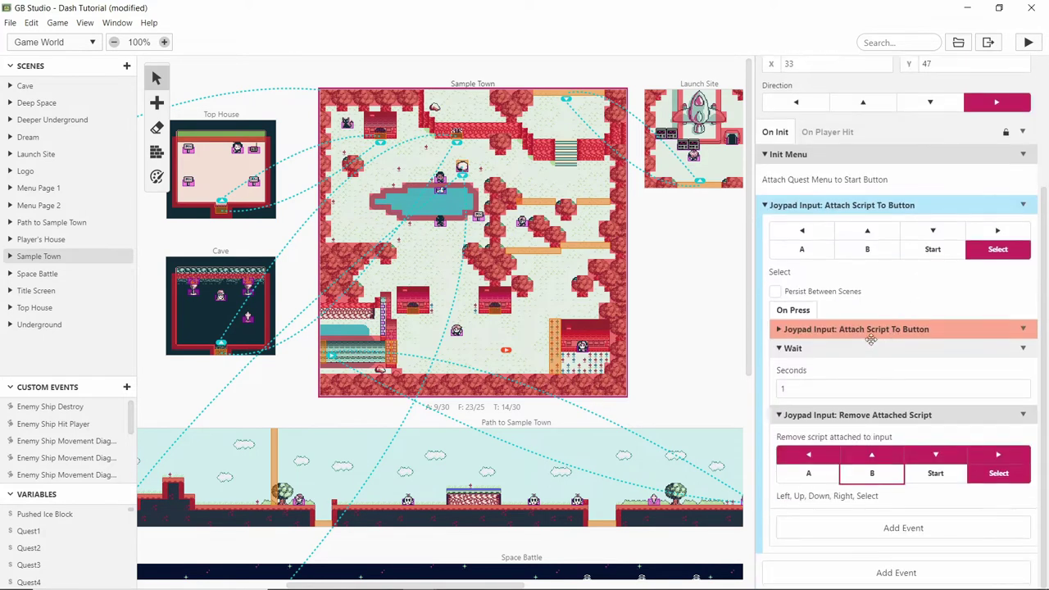
left_click(834, 329)
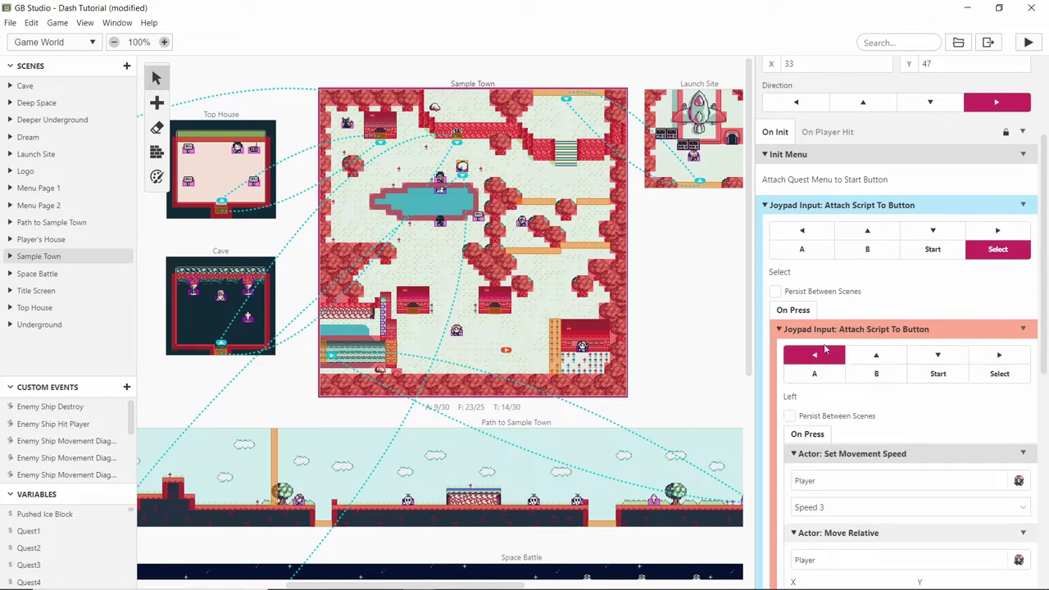
scroll(823, 360, "down", 5)
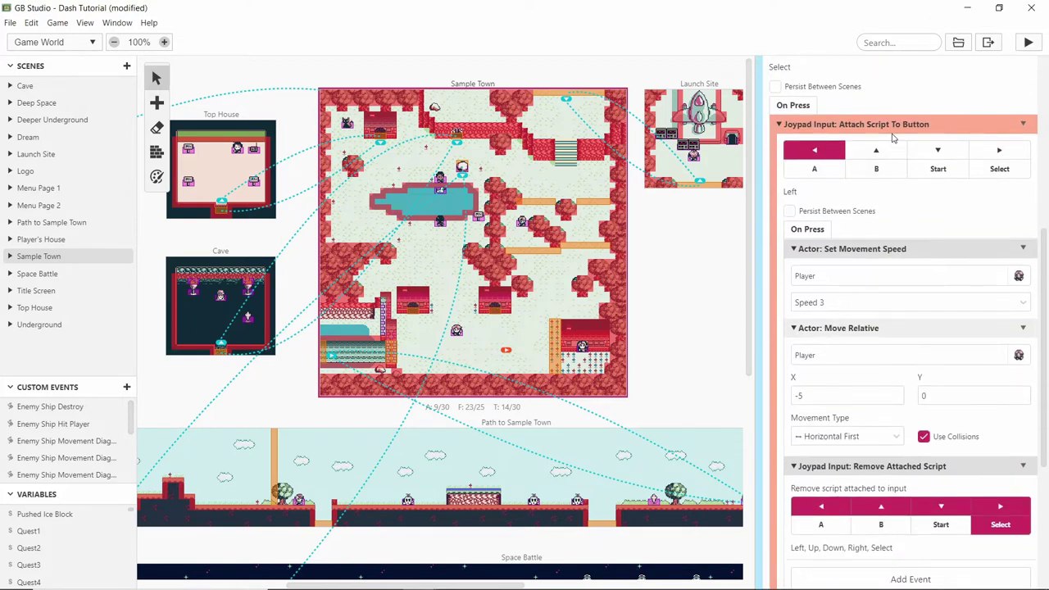
left_click(892, 124)
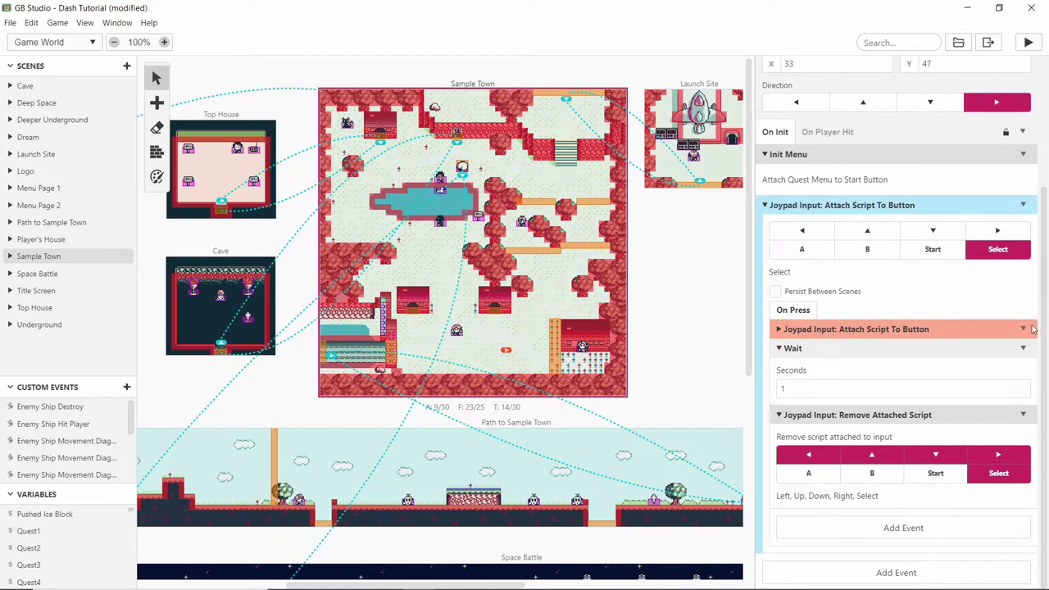
left_click(1024, 328)
left_click(984, 391)
left_click(1026, 329)
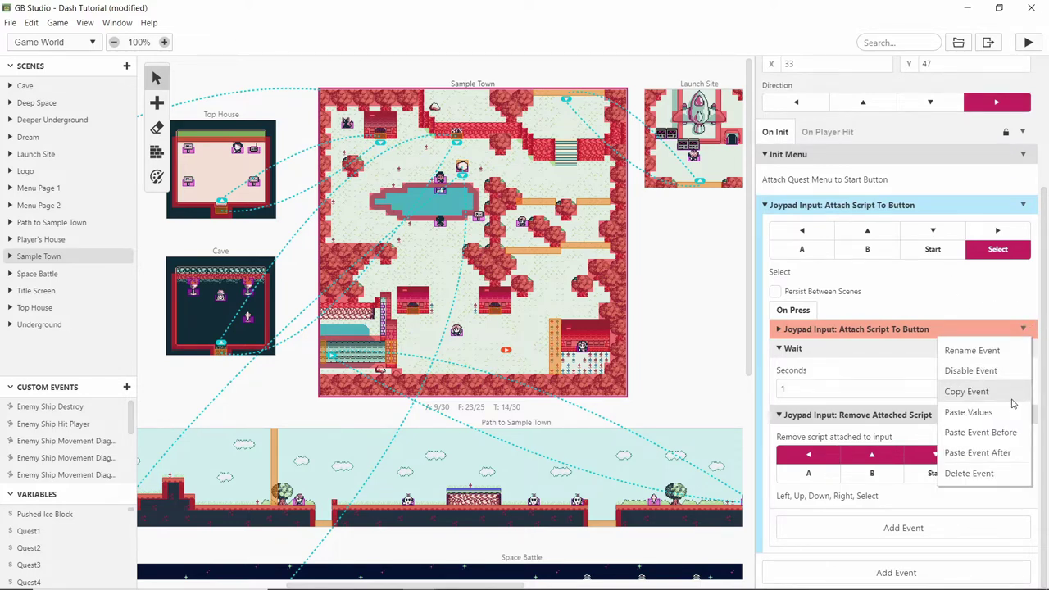
left_click(1004, 453)
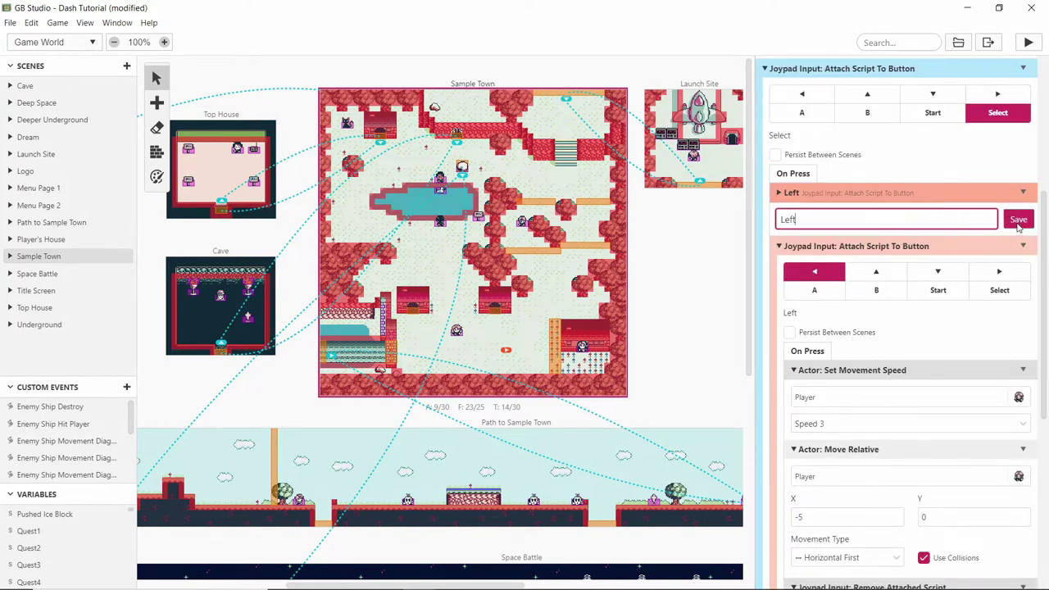
left_click(1017, 223)
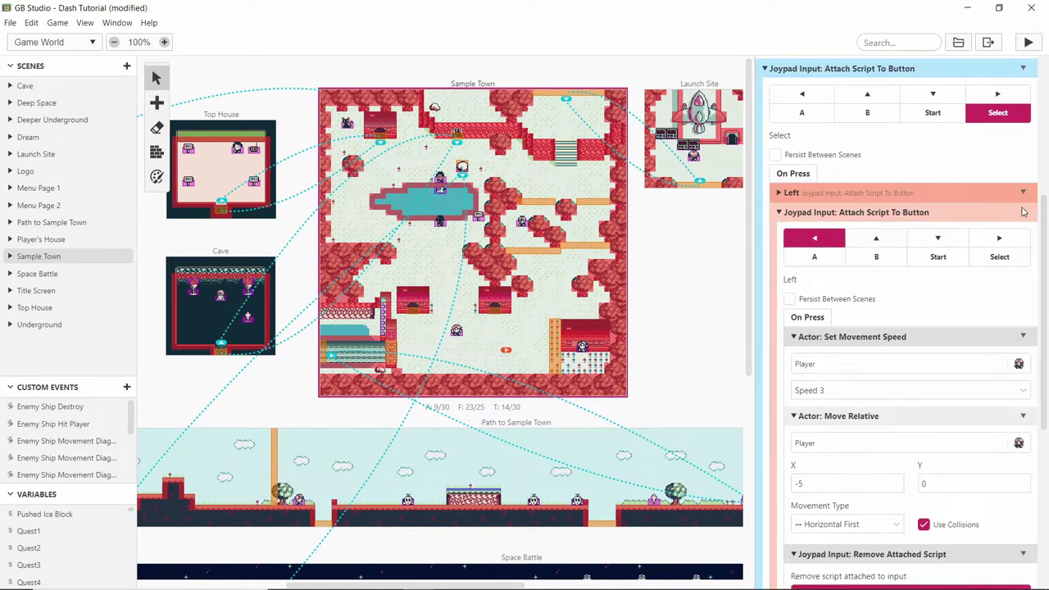
Switch the copied direction script's button from Left to Up and set its Move Relative offset to X 0, Y -5
left_click(875, 238)
left_click(815, 237)
scroll(911, 355, "down", 3)
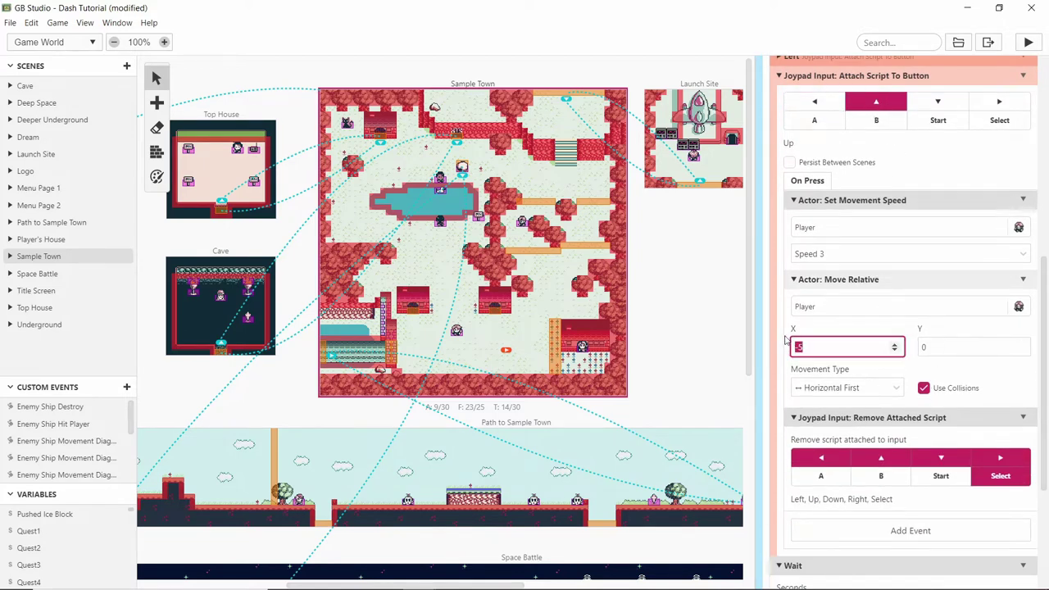
double_click(887, 346)
type("0")
key("Tab")
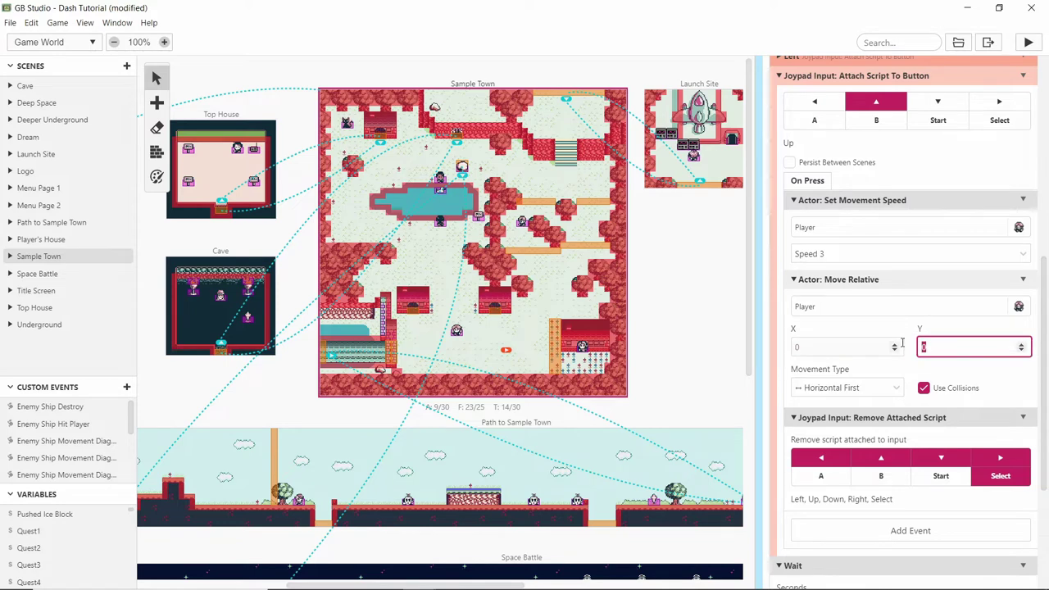
type("-5")
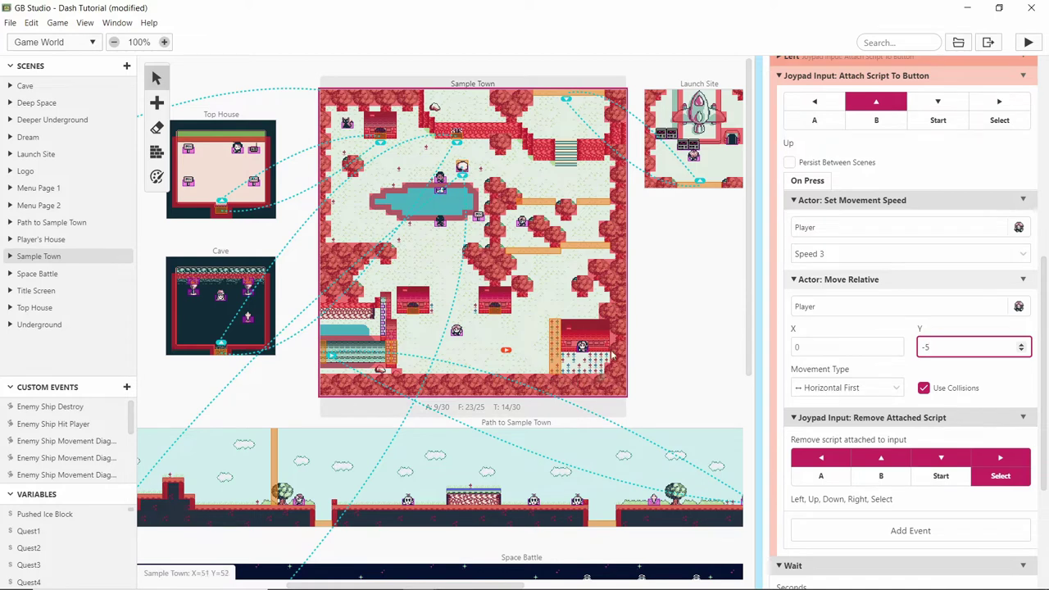
scroll(924, 338, "down", 2)
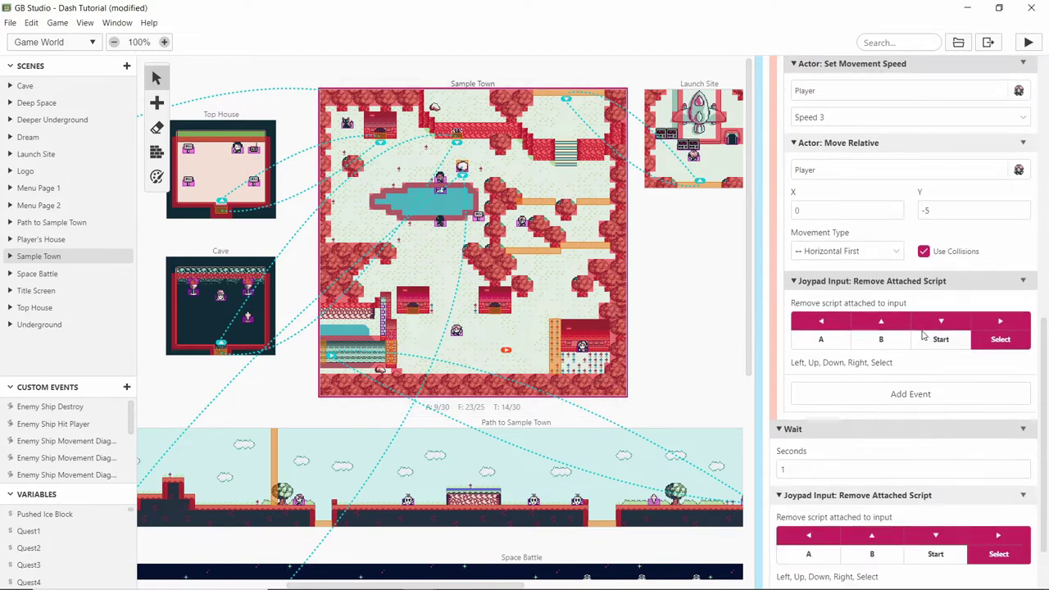
Review the Right direction script's button and movement settings, and collapse it
scroll(935, 246, "up", 3)
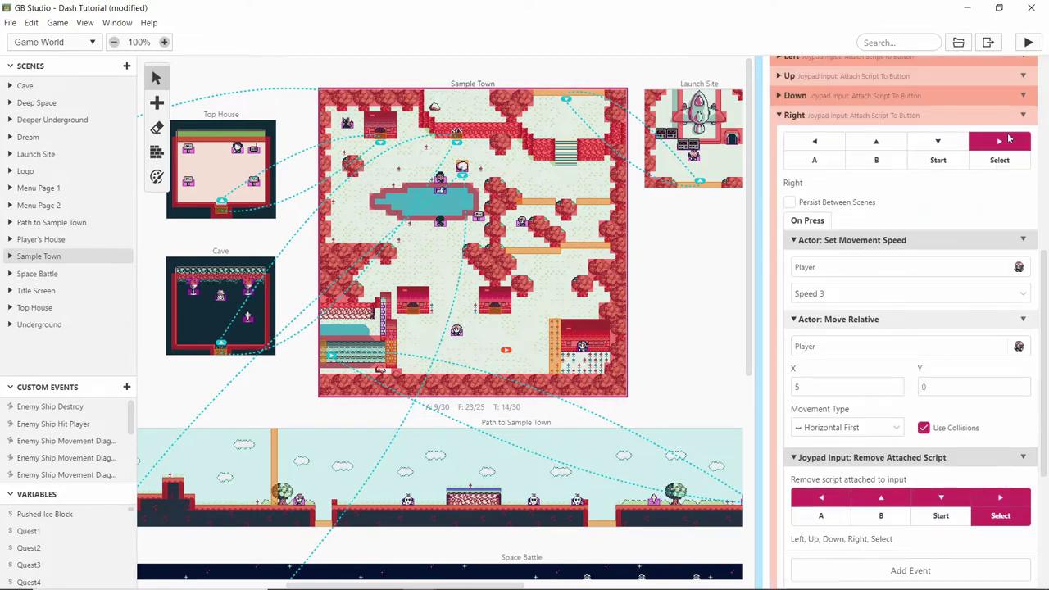
scroll(972, 270, "up", 3)
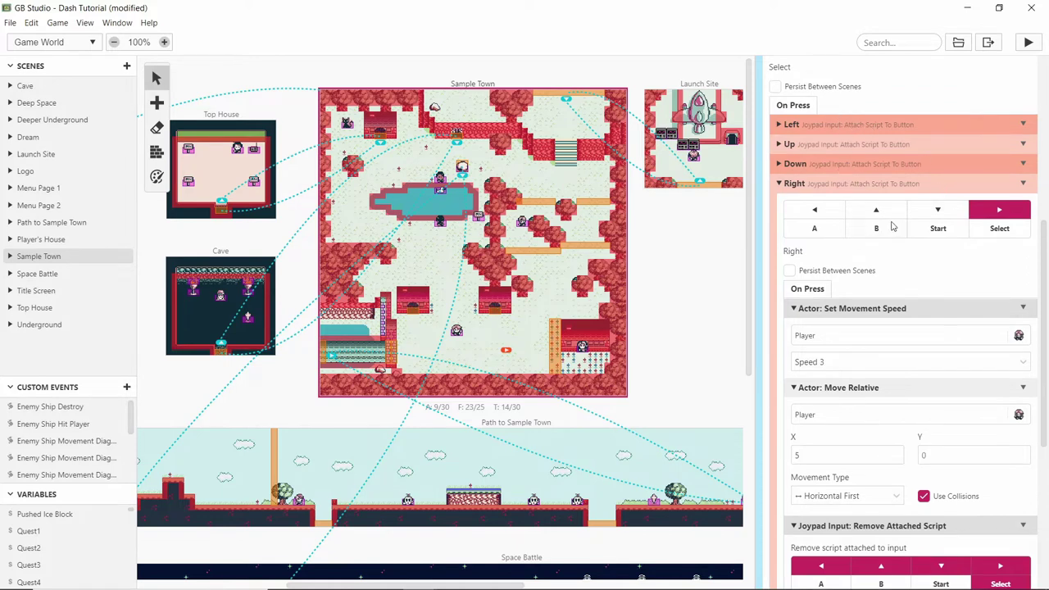
scroll(1008, 213, "down", 1)
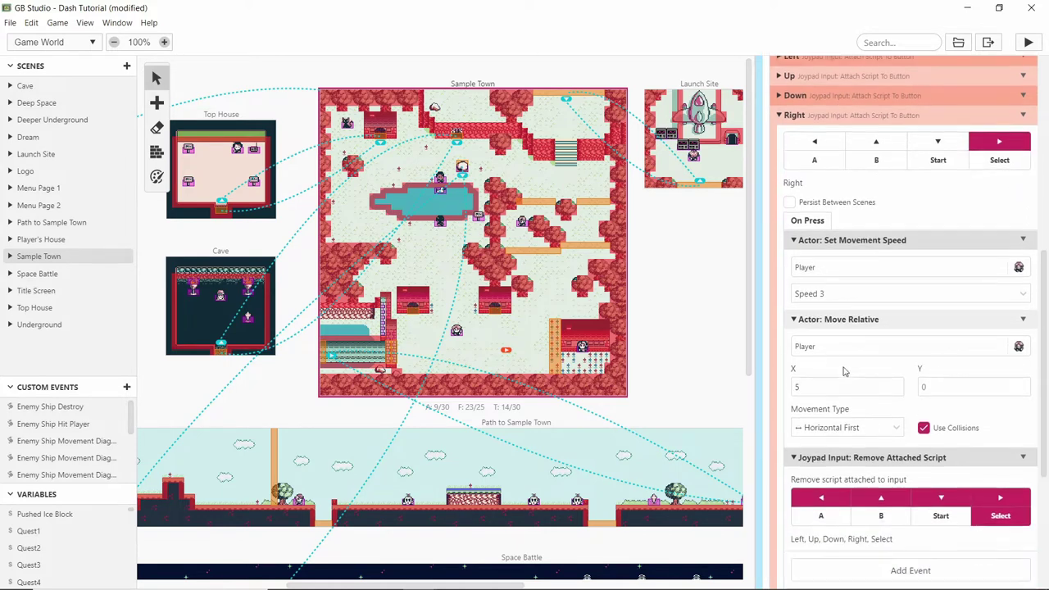
scroll(860, 368, "up", 1)
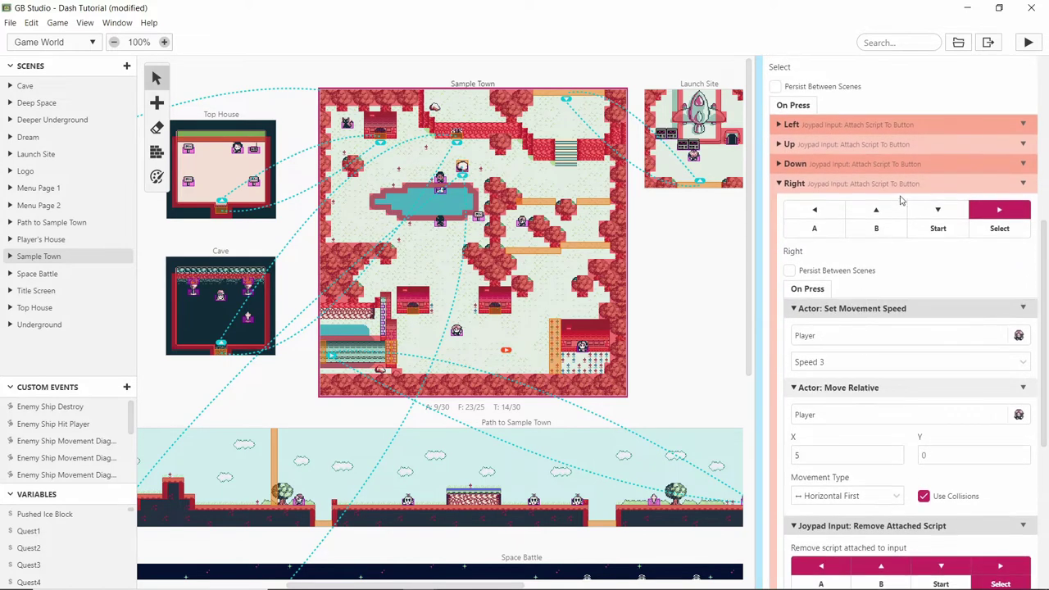
left_click(893, 182)
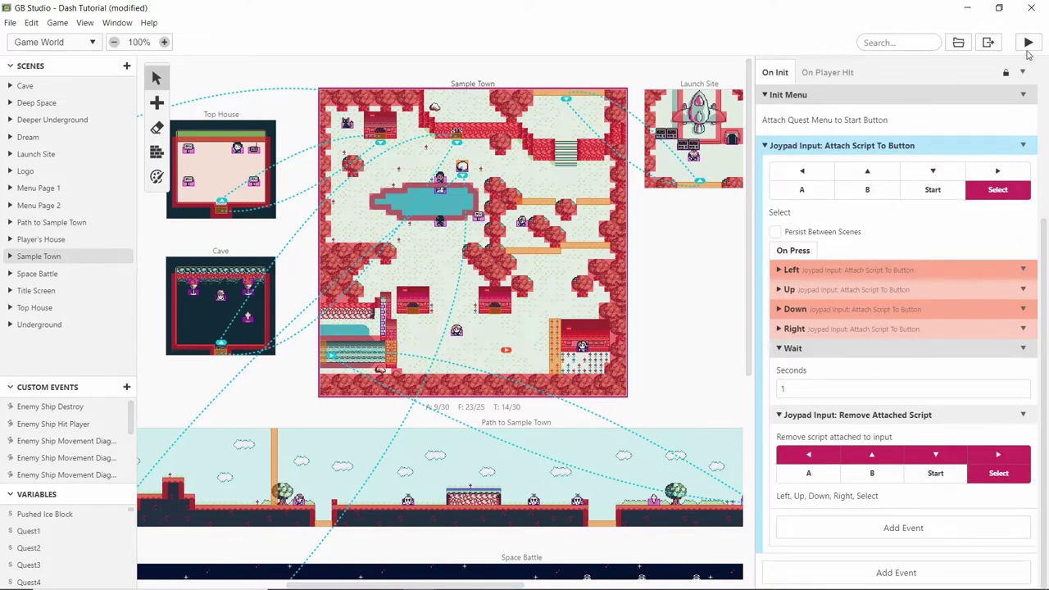
Run the game and test the player's dash and walking in all four directions in Sample Town
left_click(1029, 46)
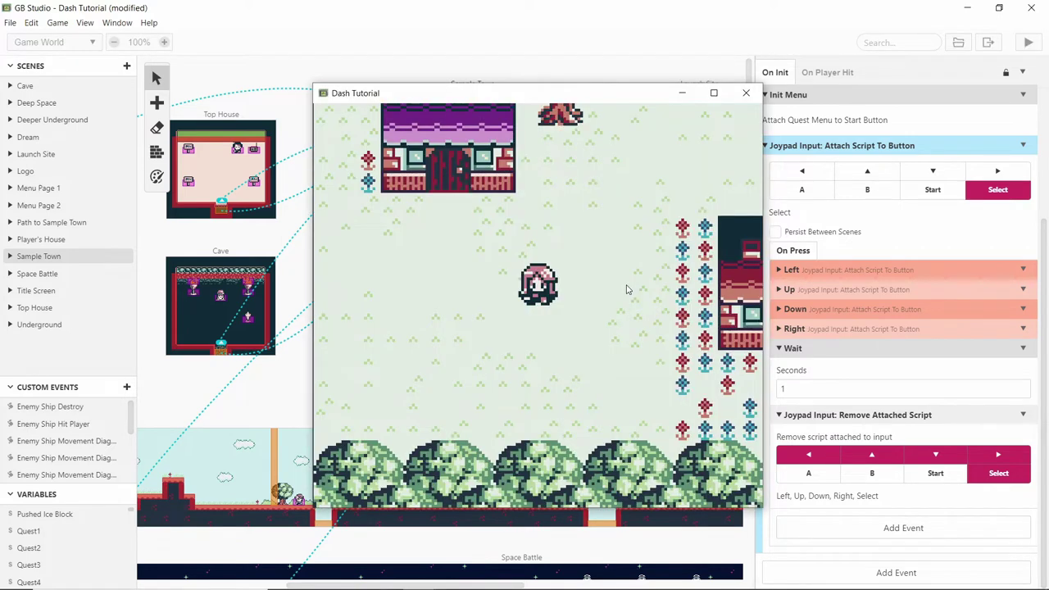
key("Left")
key("Down")
key("Left")
key("Up")
key("Right")
key("Down")
key("Up")
key("Left")
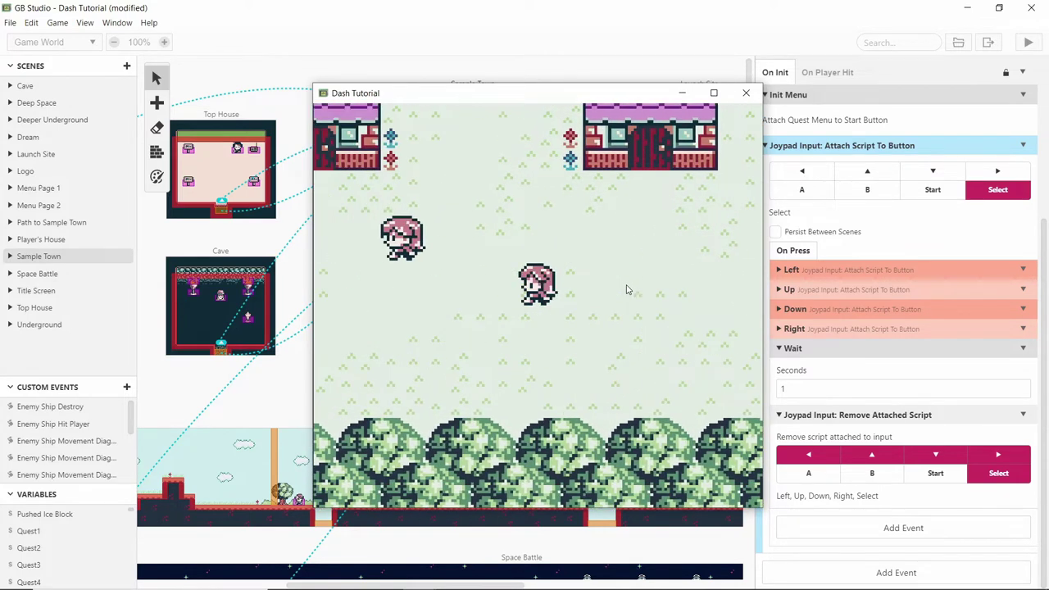
In the Left script, paste a copy of Set Movement Speed before Remove Attached Script and set it to Speed 1
left_click(816, 263)
left_click(817, 263)
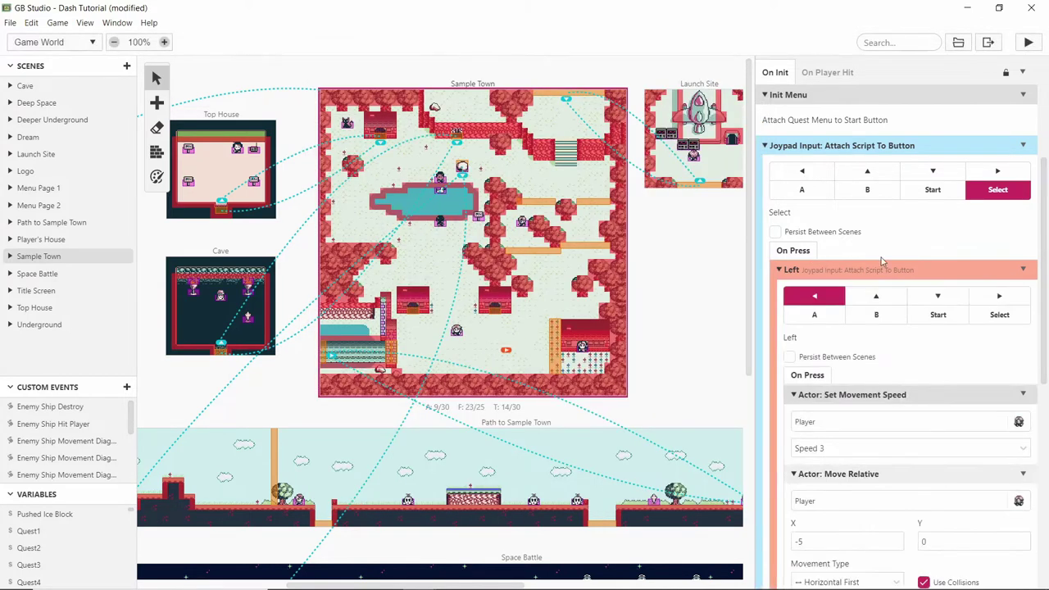
scroll(903, 325, "down", 3)
scroll(940, 326, "down", 3)
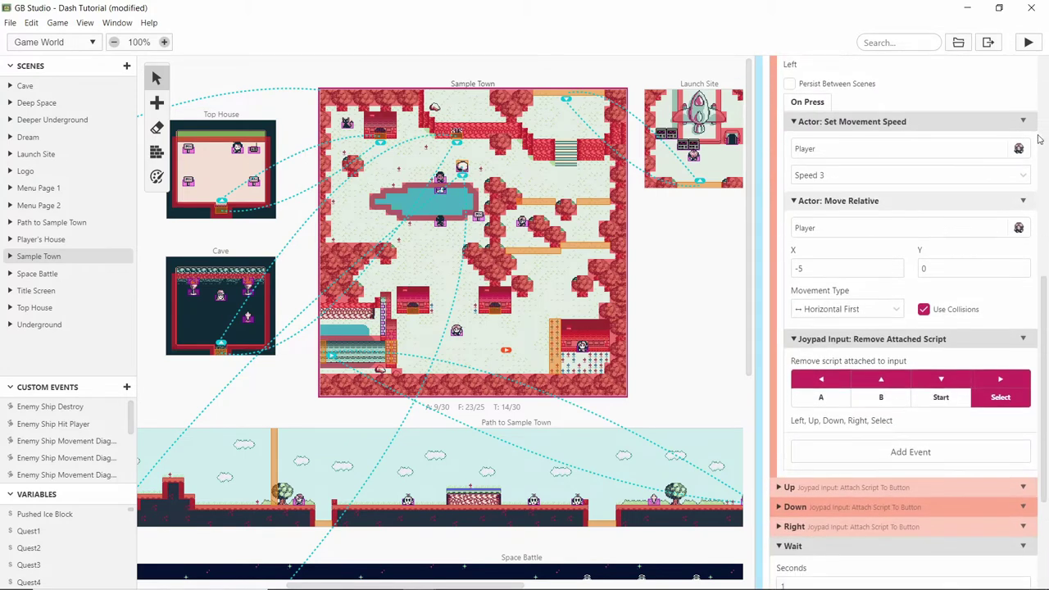
left_click(1022, 123)
left_click(1011, 202)
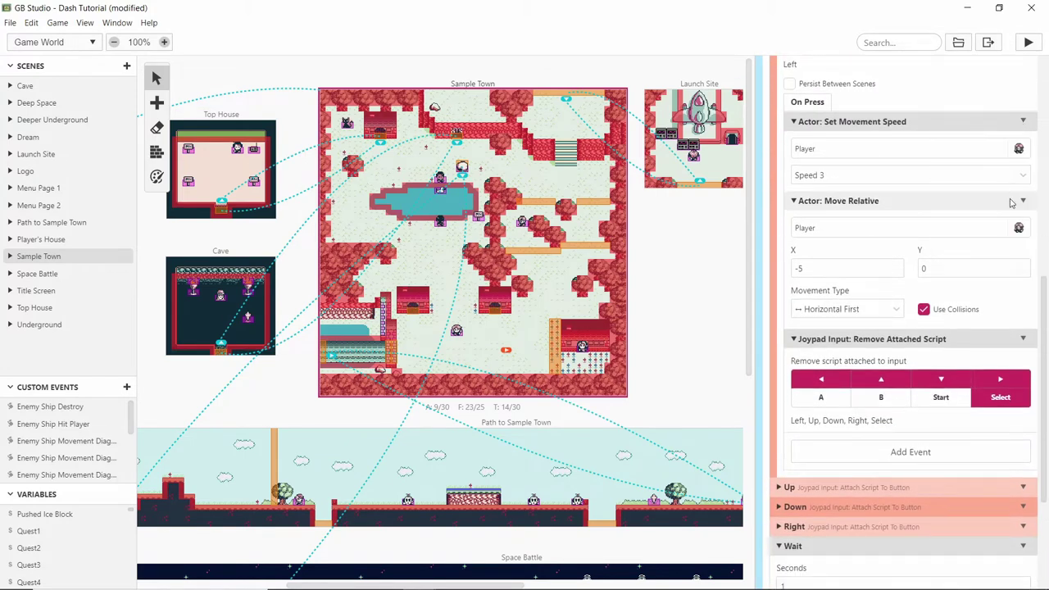
left_click(1026, 341)
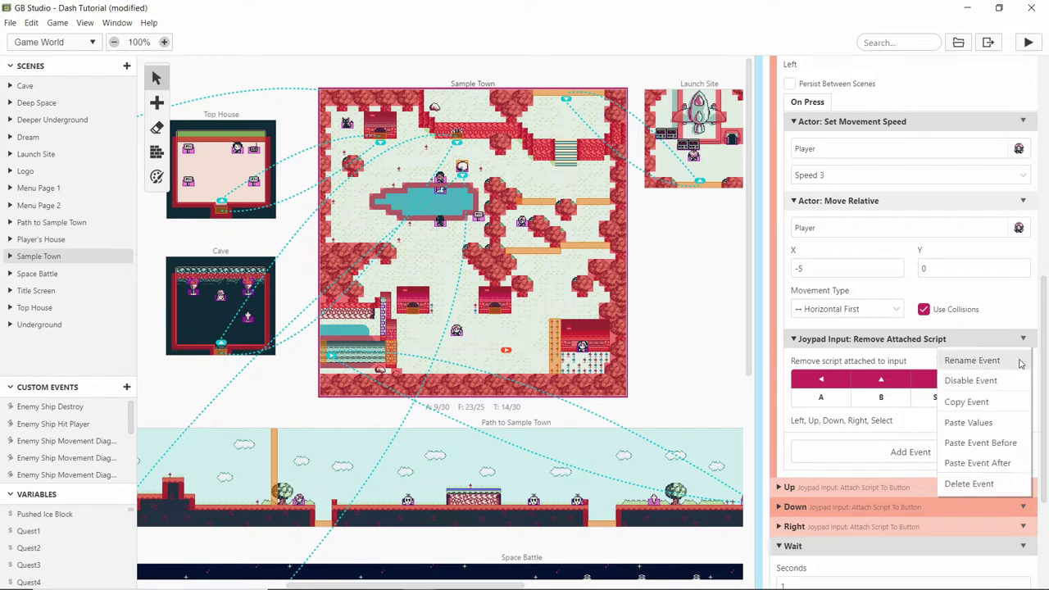
left_click(997, 441)
left_click(917, 385)
left_click(831, 441)
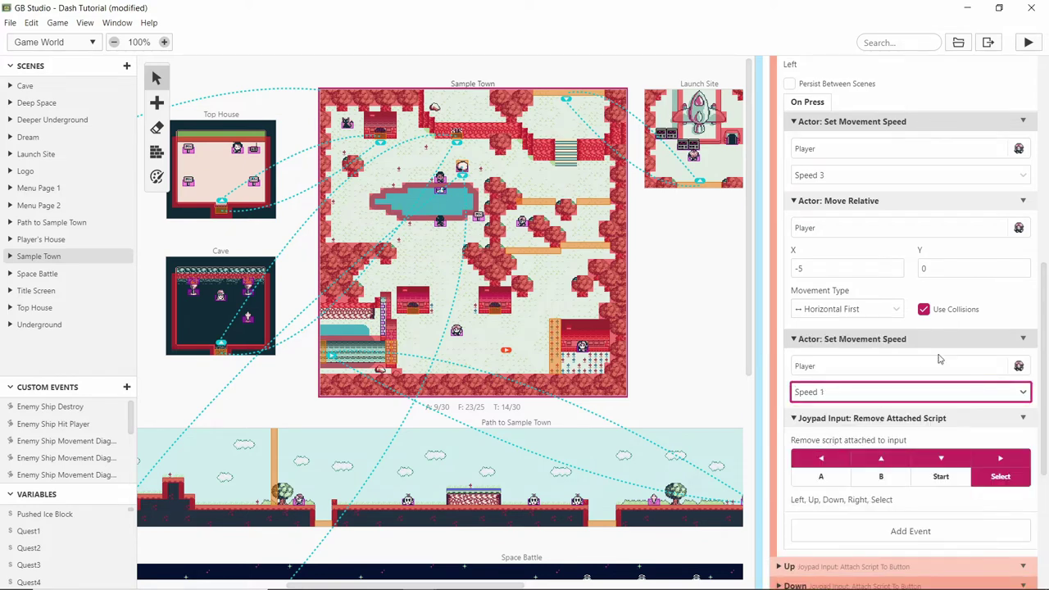
Copy the Speed 1 Set Movement Speed event into the Up script, placing it between Move Relative and Remove Attached Script
left_click(1023, 340)
left_click(995, 399)
scroll(942, 381, "down", 2)
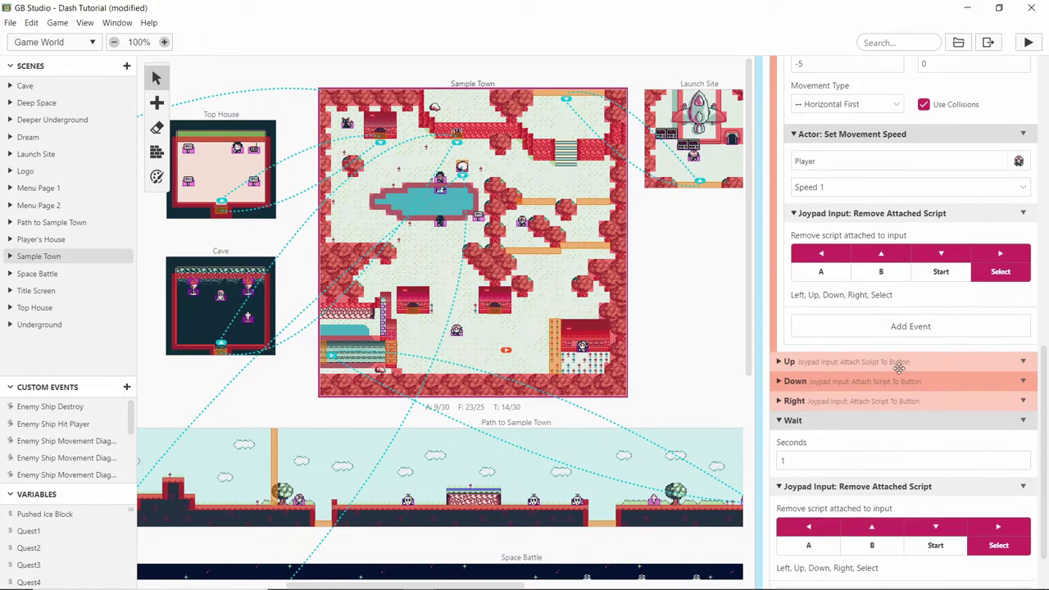
left_click(956, 360)
scroll(960, 351, "down", 3)
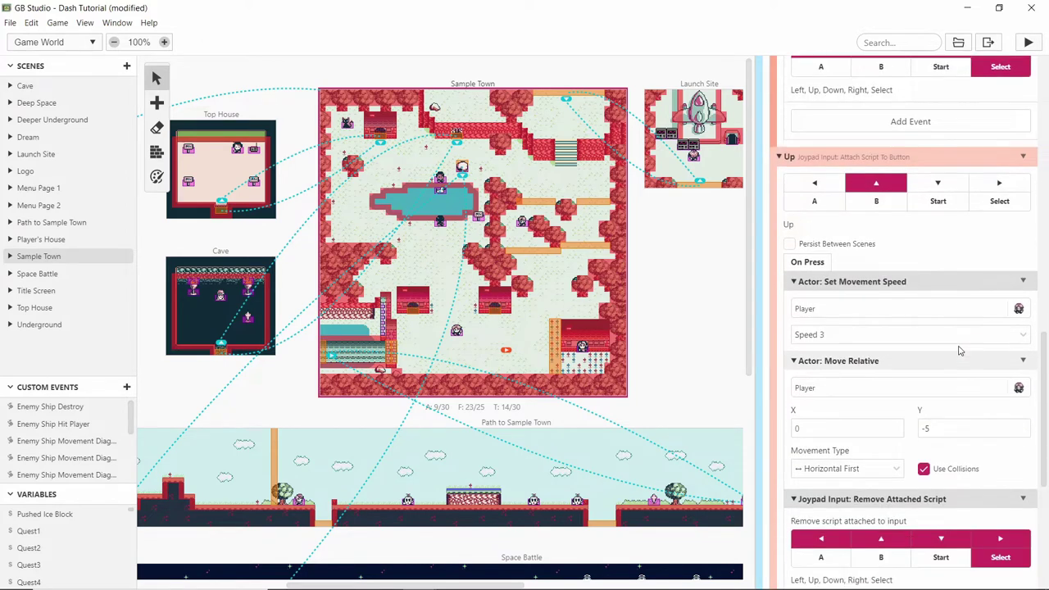
scroll(943, 386, "down", 1)
left_click(925, 411, "alt")
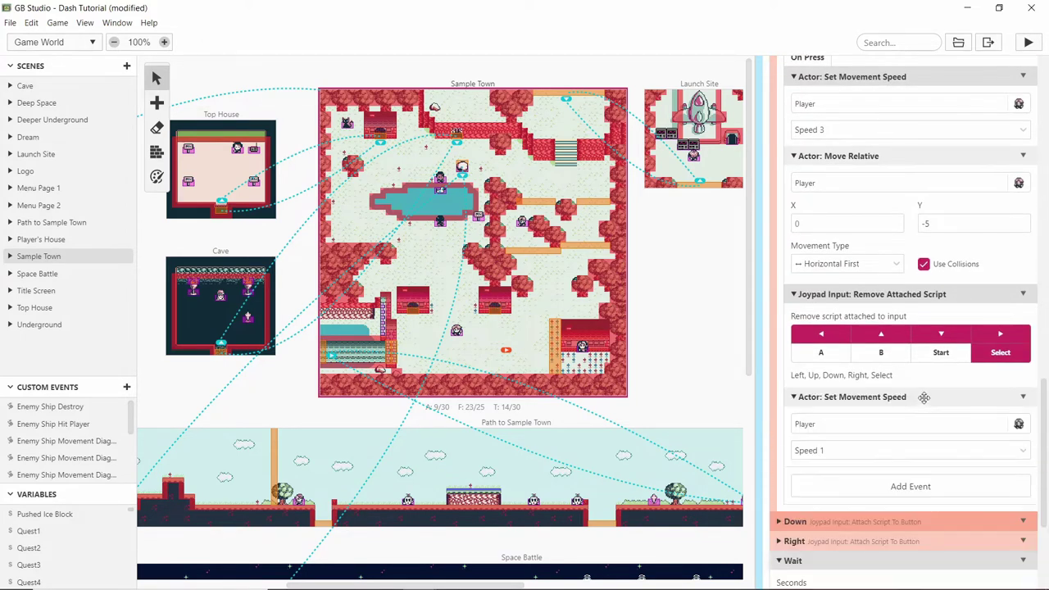
left_click_drag(922, 361, 922, 315)
scroll(922, 320, "down", 1)
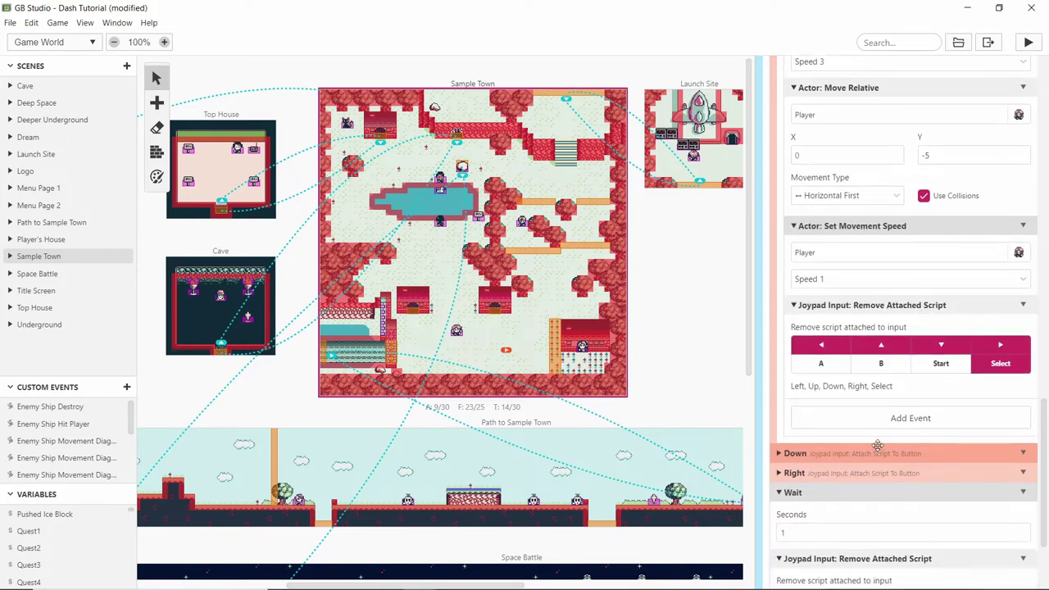
Paste the Speed 1 Set Movement Speed event into the Down script and place it above Remove Attached Script
left_click(902, 453)
scroll(902, 410, "down", 6)
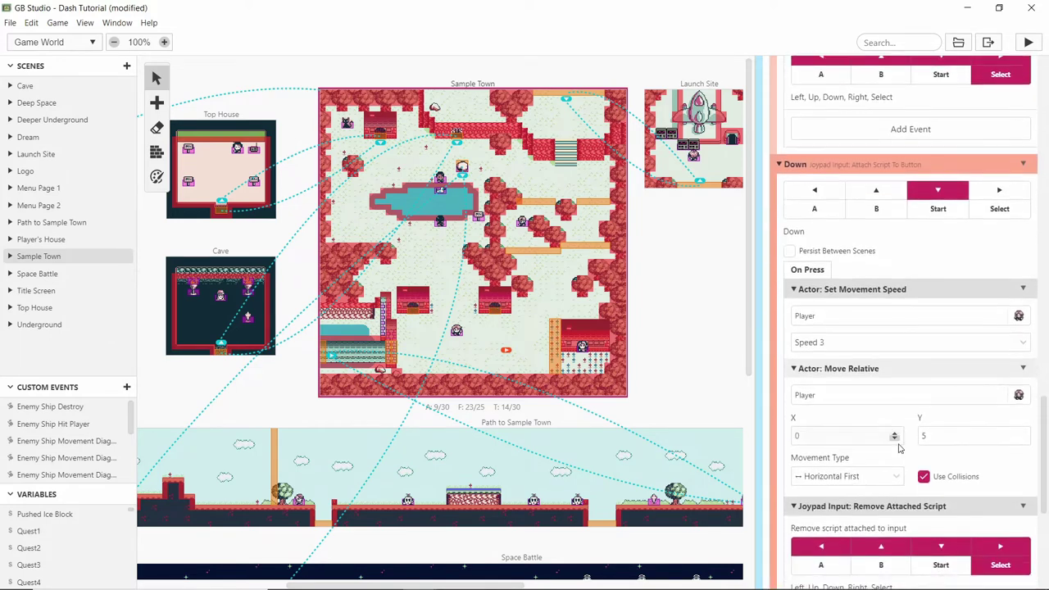
left_click(901, 432, "alt")
left_click_drag(898, 418, 895, 331)
Paste the Speed 1 Set Movement Speed event into the Right script and place it above Remove Attached Script
scroll(913, 339, "down", 3)
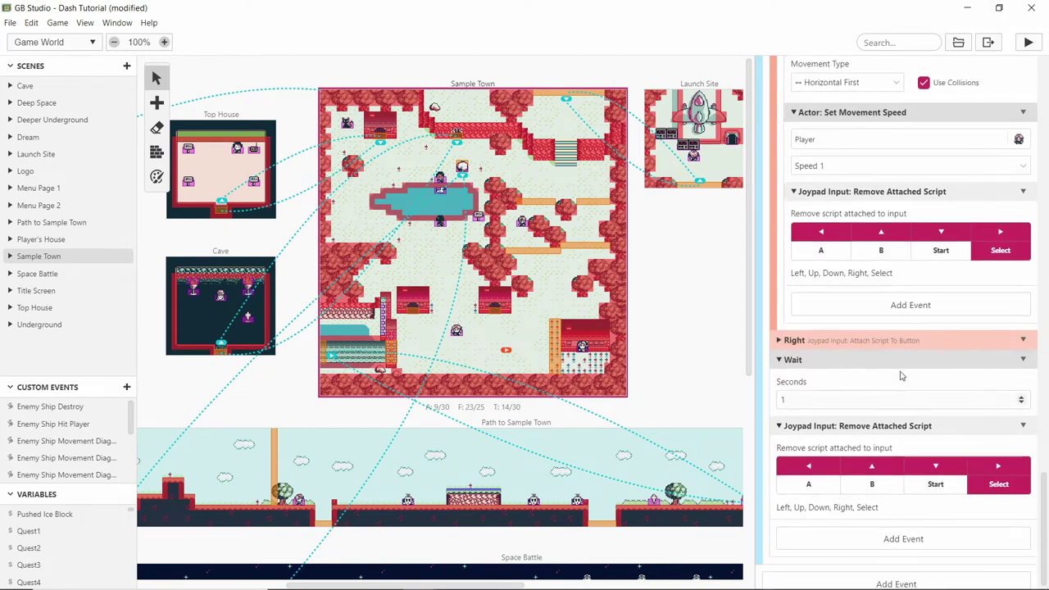
left_click(891, 342)
scroll(918, 344, "down", 4)
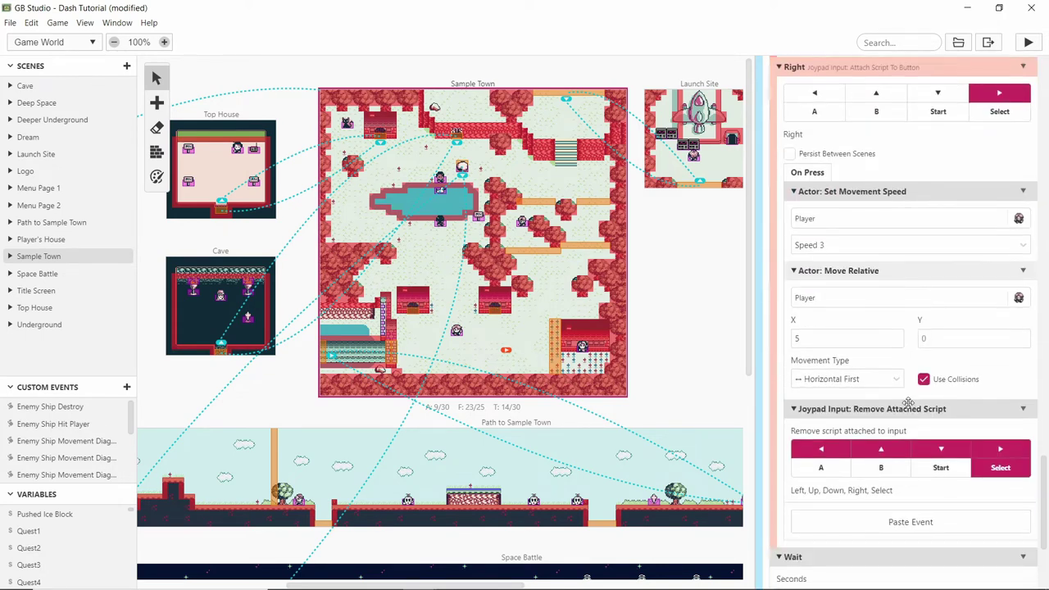
left_click(909, 455, "alt")
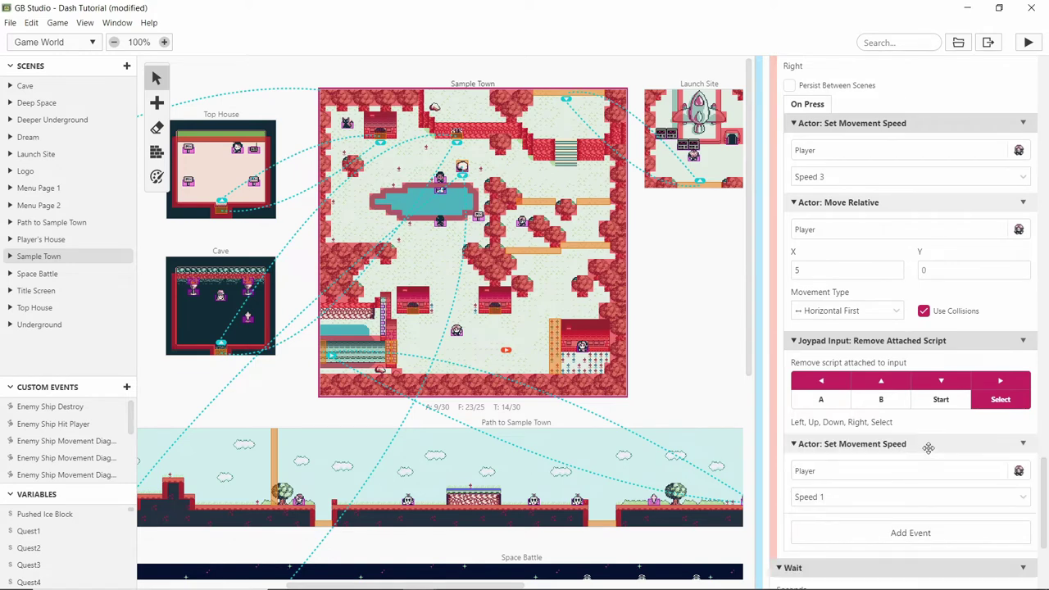
left_click_drag(929, 445, 910, 344)
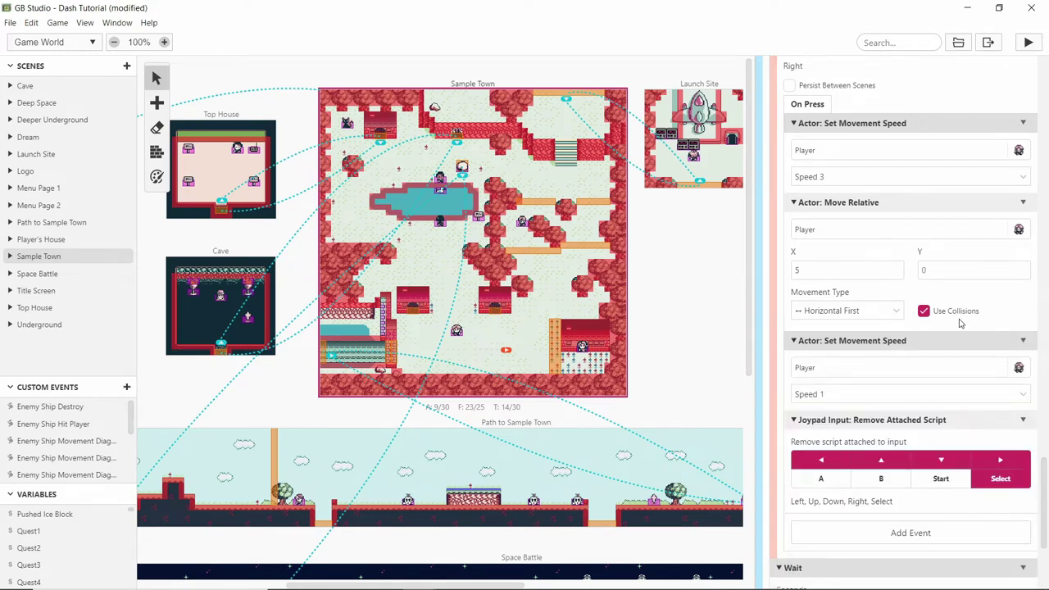
Run the game again and test the dash and the player's walking speed after dashing in each direction
scroll(959, 321, "down", 5)
scroll(961, 324, "up", 2)
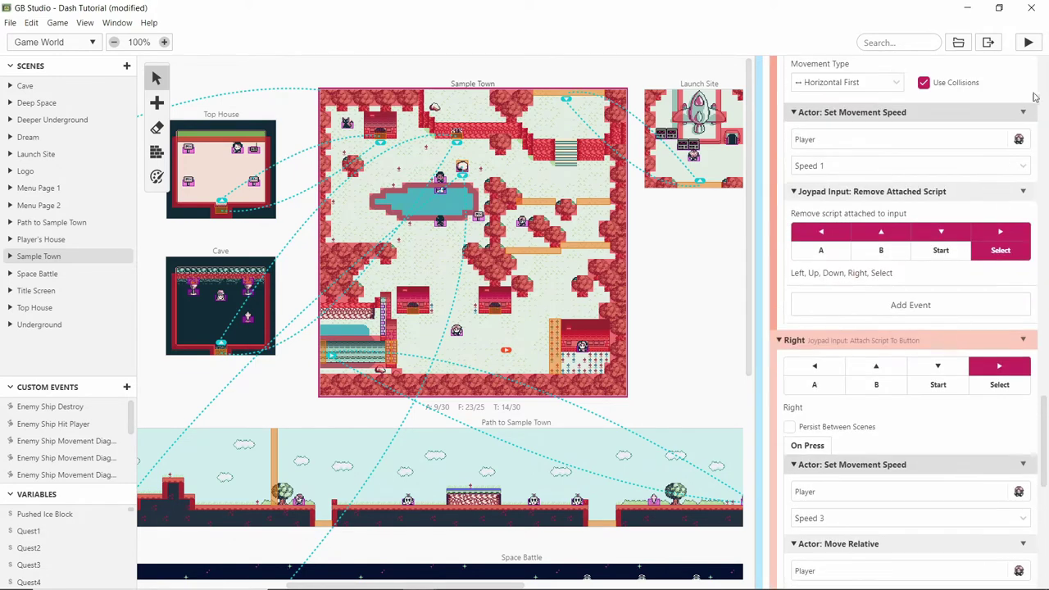
left_click(1028, 42)
key("Down")
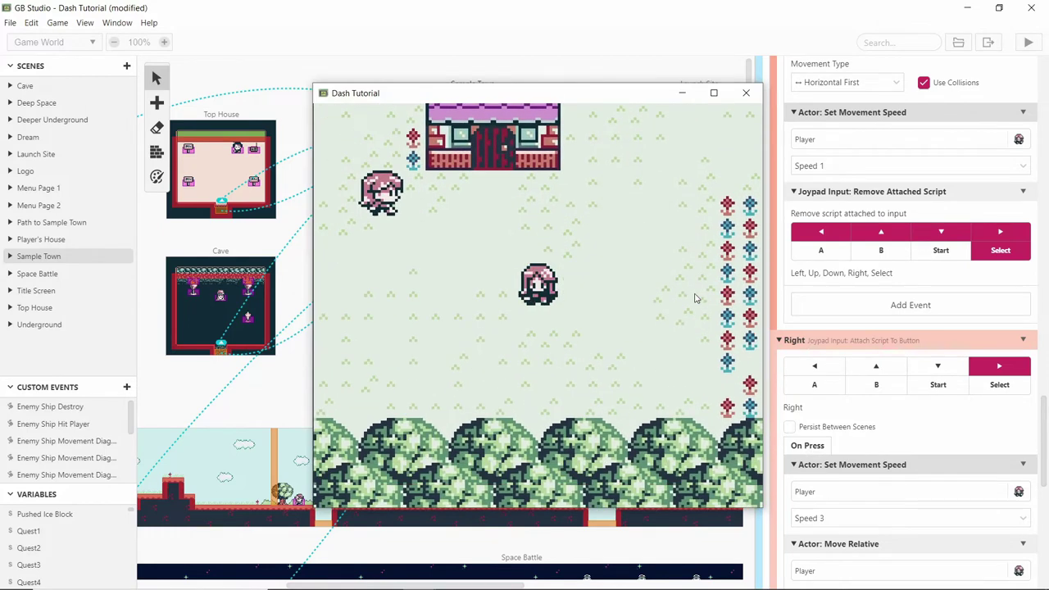
key("Right")
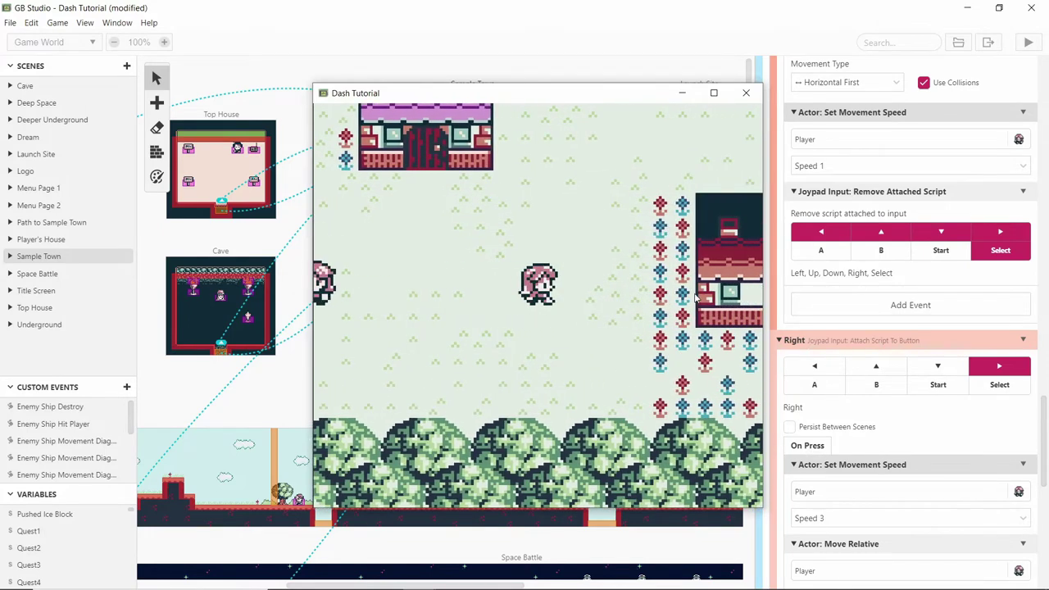
key("Left")
key("Up")
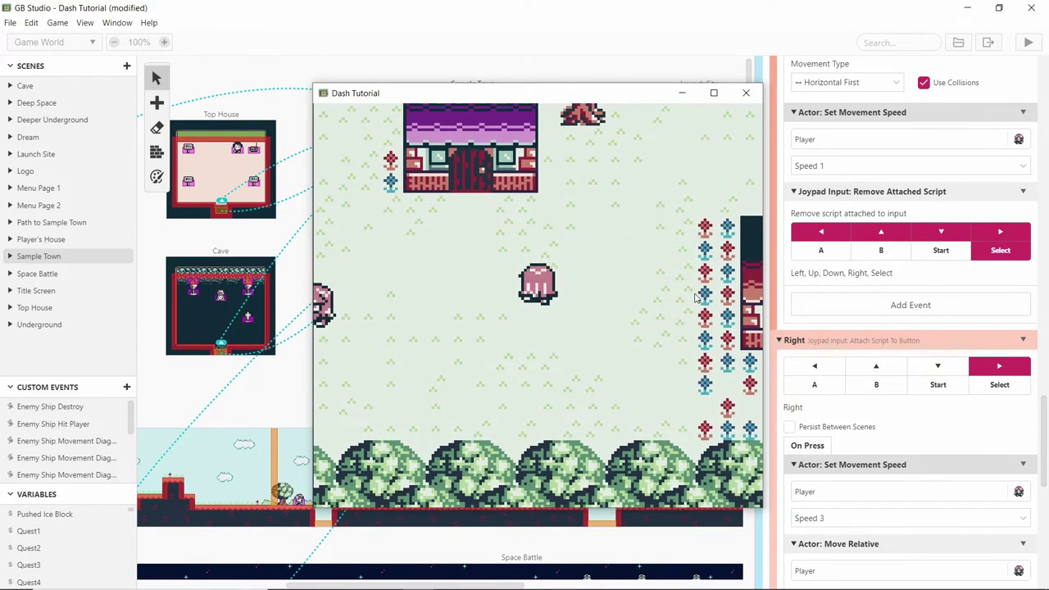
key("Right")
key("Left")
key("Left")
key("Right")
key("Right")
key("Left")
key("Left")
key("Right")
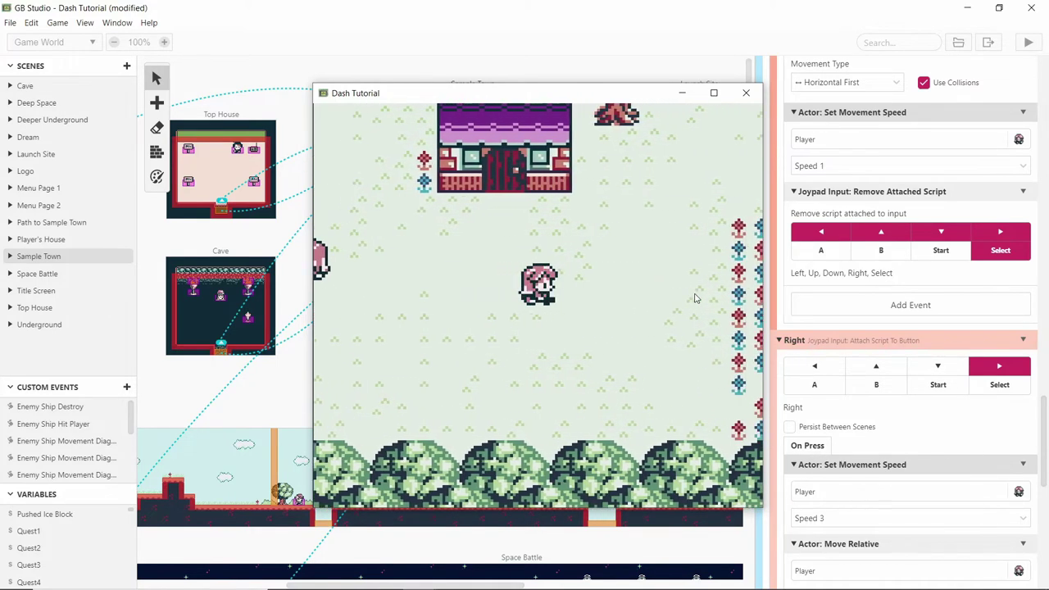
Examine which buttons the Remove Attached Script events cover after Wait and in the direction scripts, moving the game window aside
scroll(892, 330, "down", 7)
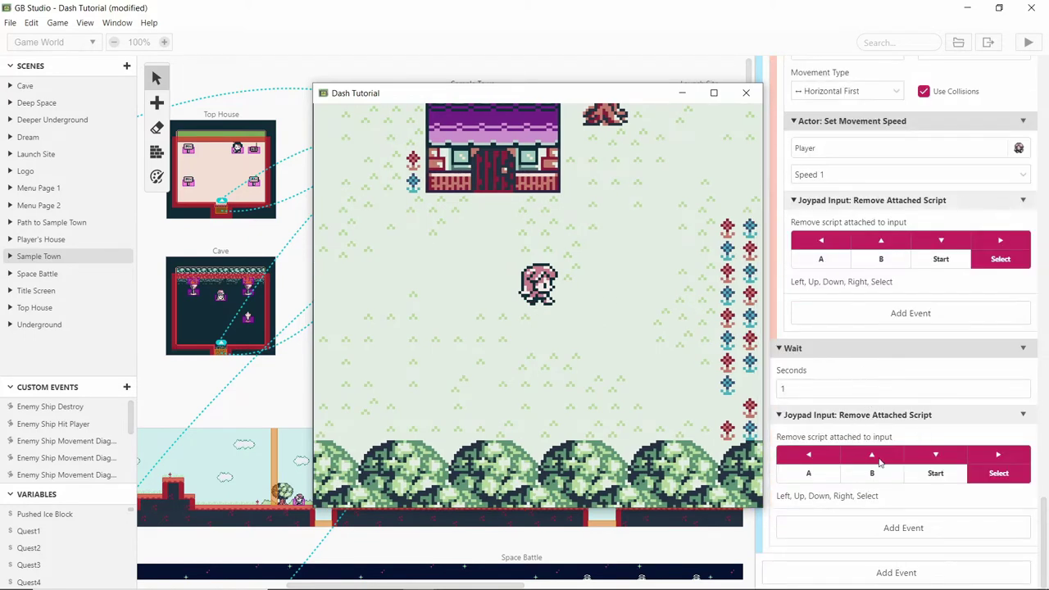
left_click_drag(630, 97, 516, 122)
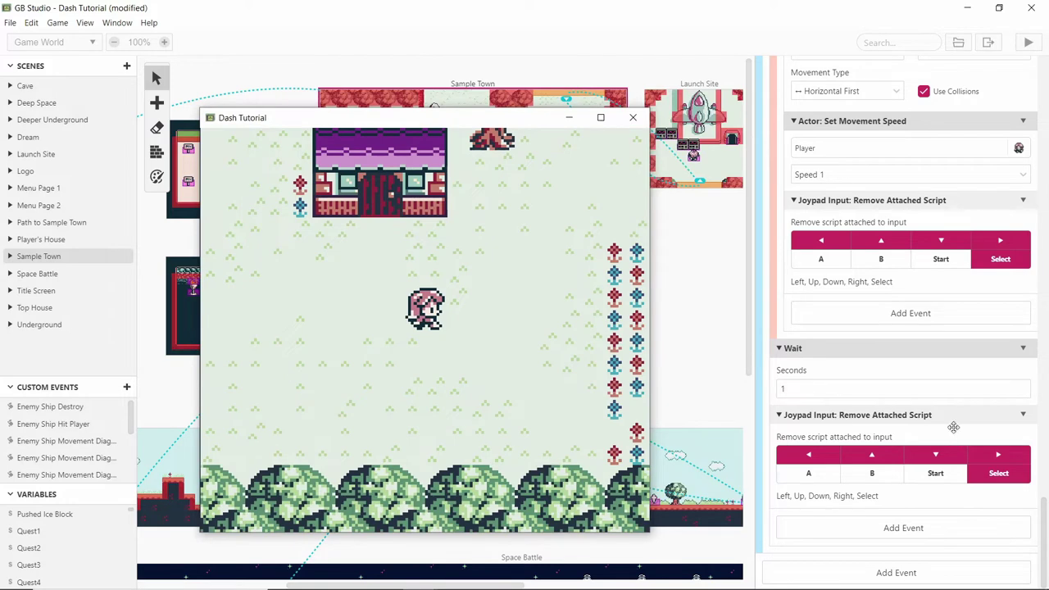
scroll(948, 449, "up", 2)
scroll(932, 454, "down", 2)
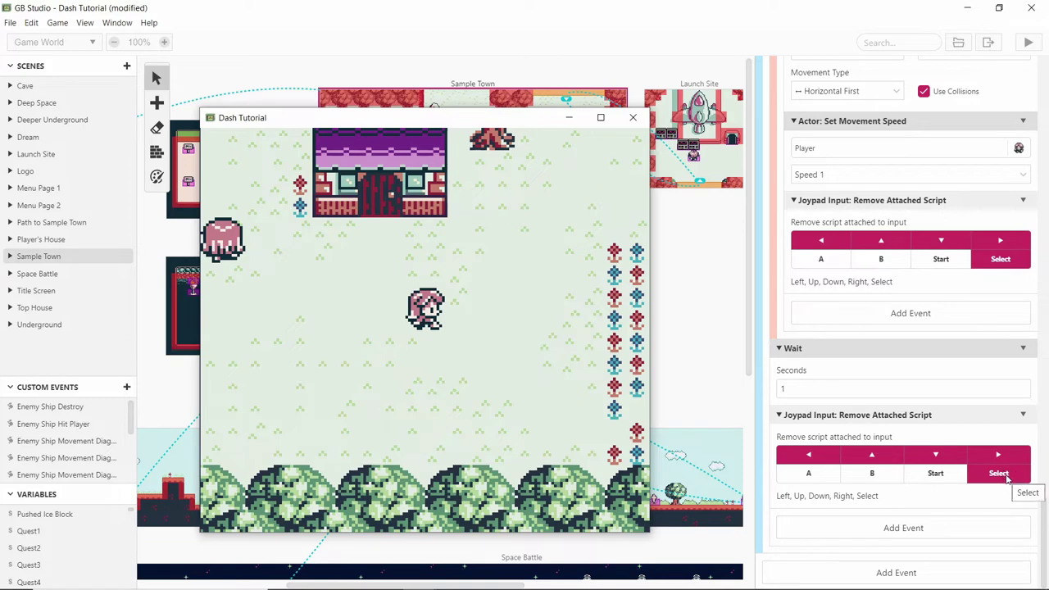
scroll(995, 477, "up", 10)
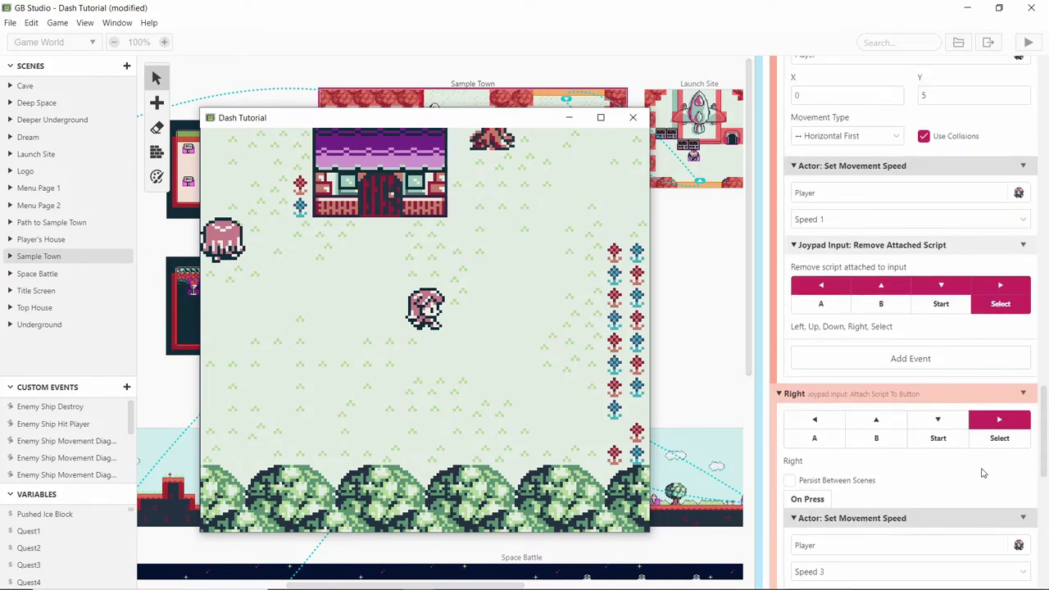
scroll(983, 473, "down", 3)
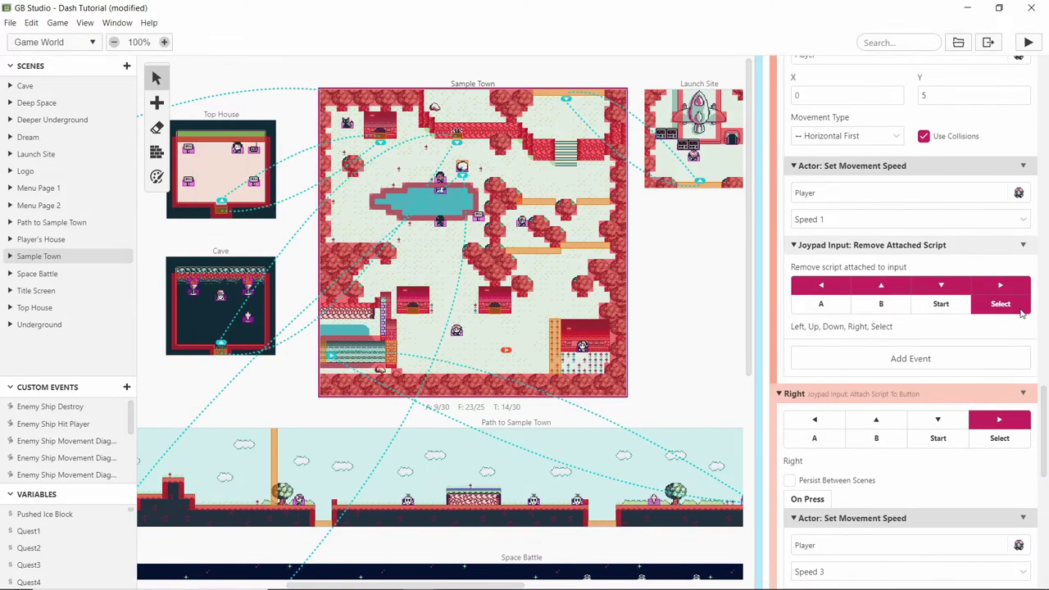
Take the Select button out of the Remove Attached Script events in the Down, Up and Left direction scripts
scroll(1009, 359, "up", 3)
scroll(1010, 359, "down", 2)
scroll(1009, 359, "up", 4)
scroll(1008, 354, "up", 1)
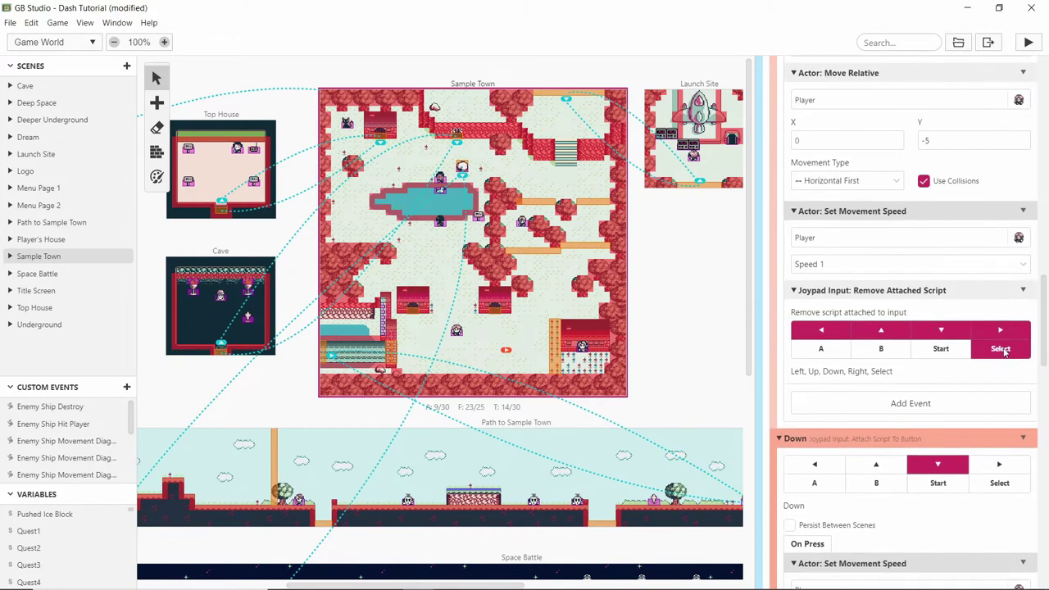
left_click(1022, 349)
scroll(1020, 352, "up", 3)
scroll(1016, 377, "down", 5)
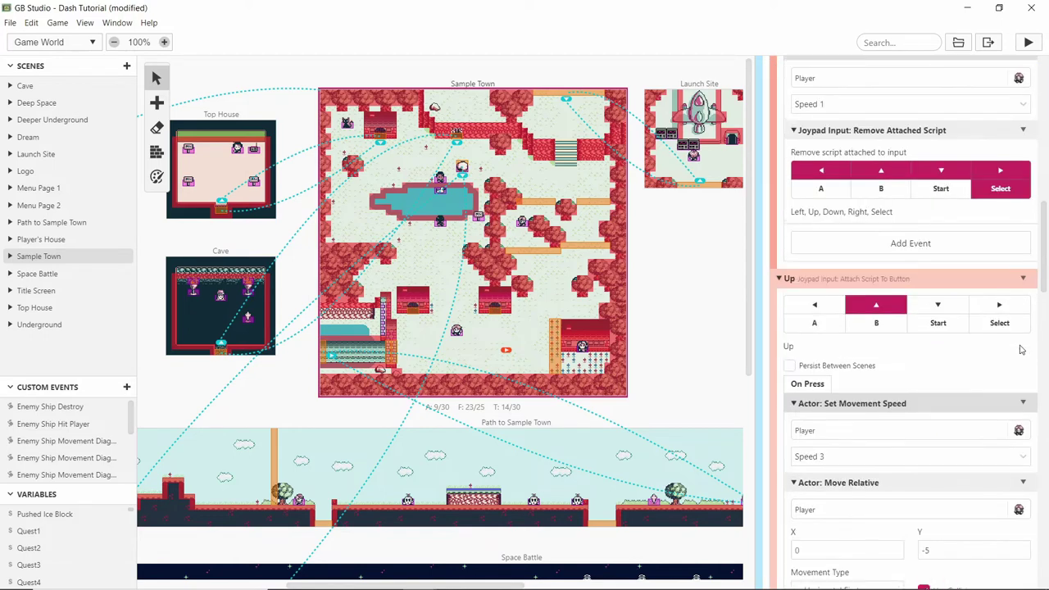
scroll(1004, 432, "up", 5)
left_click(1000, 532)
scroll(1006, 434, "up", 6)
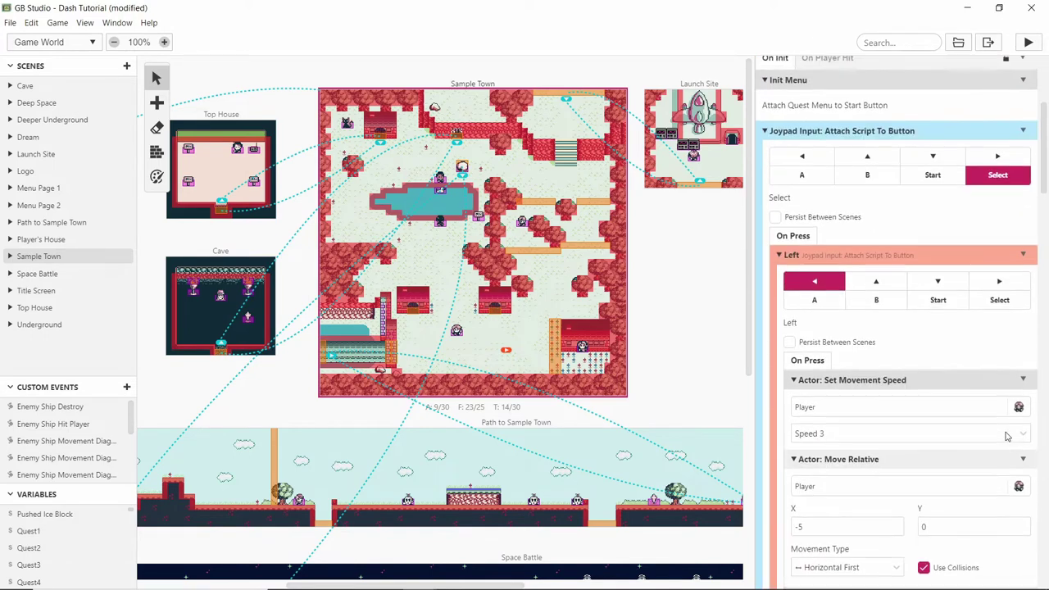
Take the Select button out of the Remove Attached Script events in the Right script and after the Wait event
scroll(1006, 430, "down", 15)
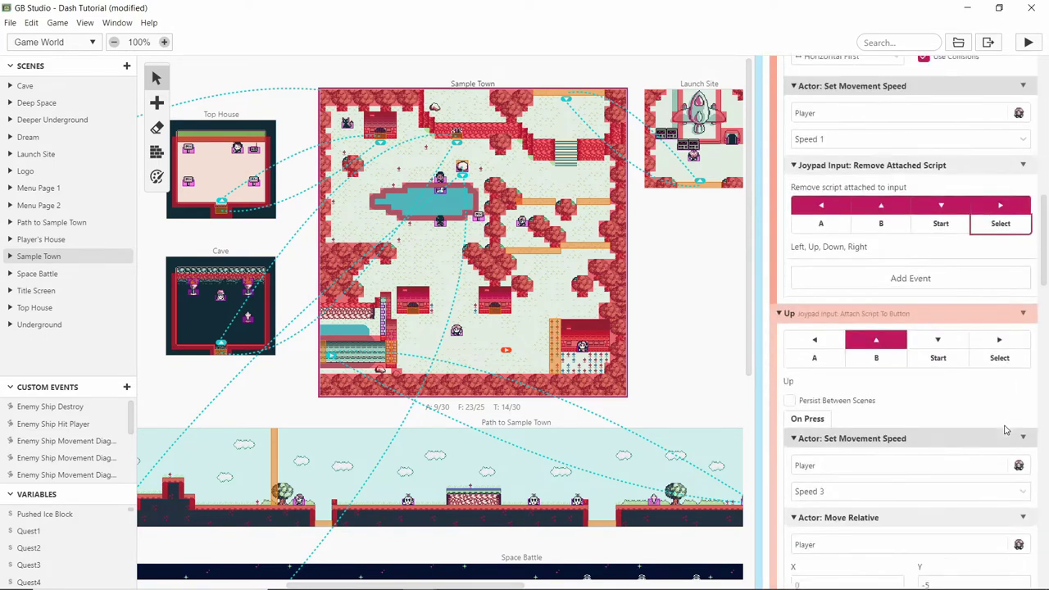
scroll(1006, 429, "down", 10)
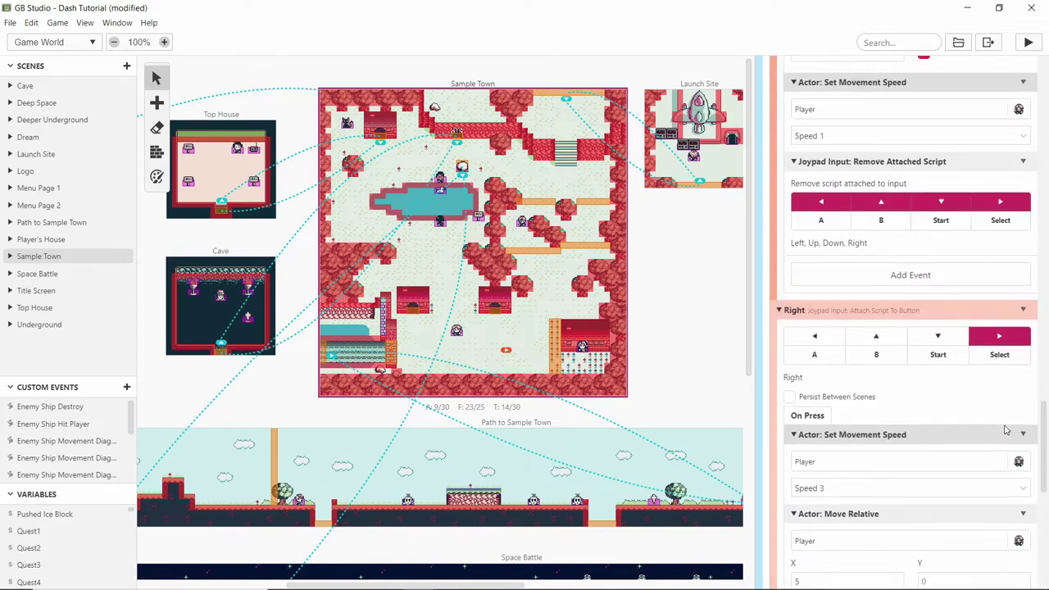
left_click(998, 399)
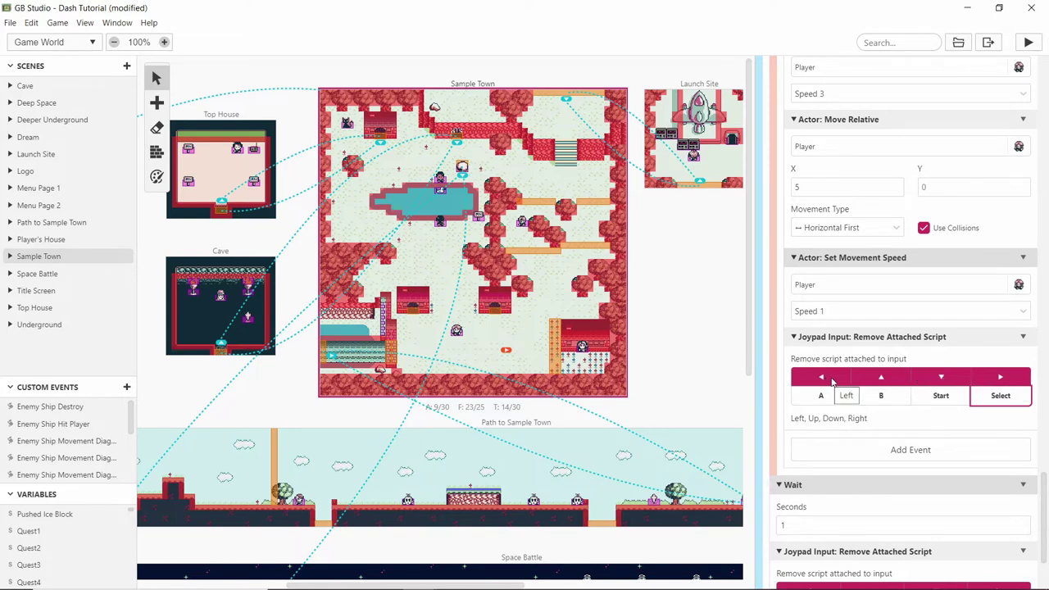
scroll(923, 380, "down", 3)
left_click(1000, 474)
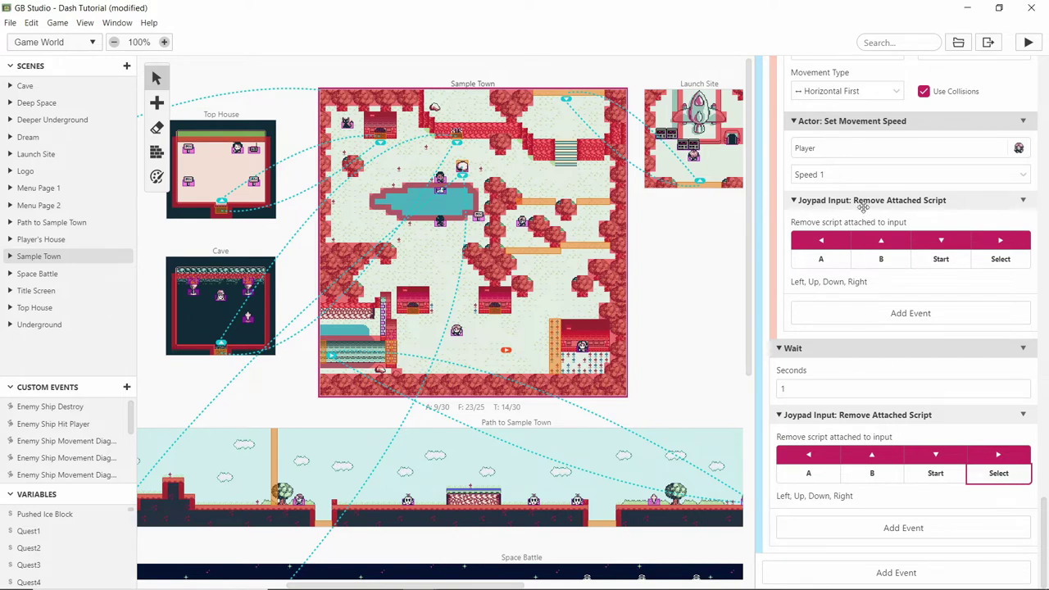
Run the game and test walking and repeated dashing in each direction around Sample Town
left_click(1030, 44)
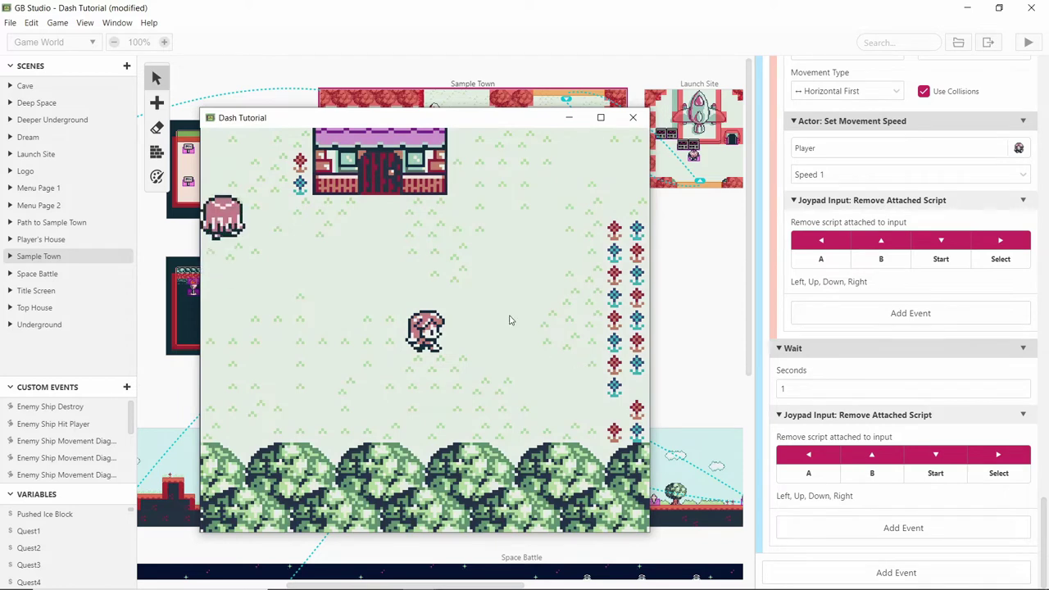
key("Up")
key("Right")
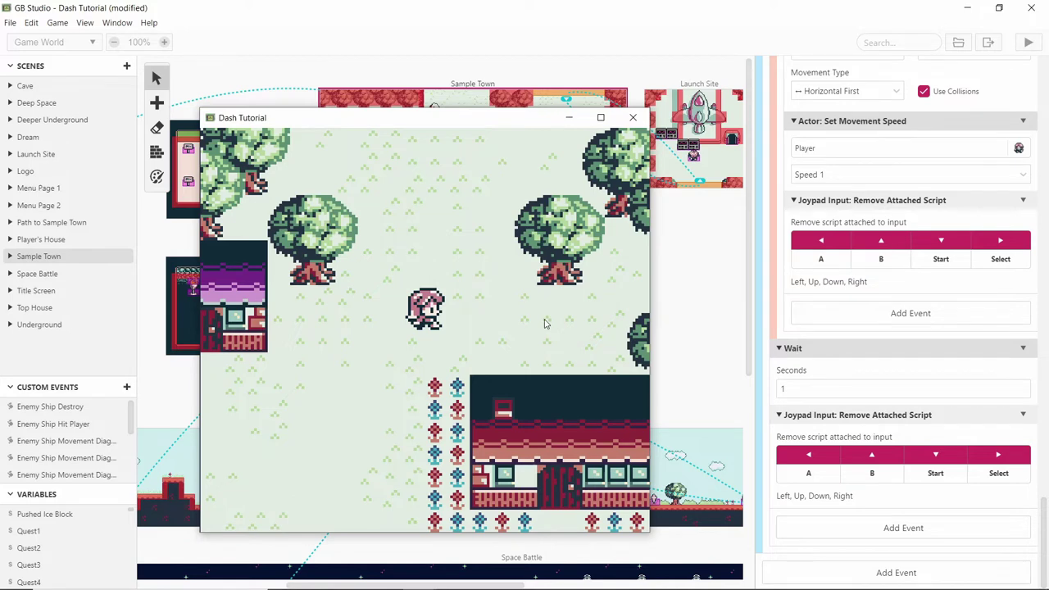
key("Up")
key("Right")
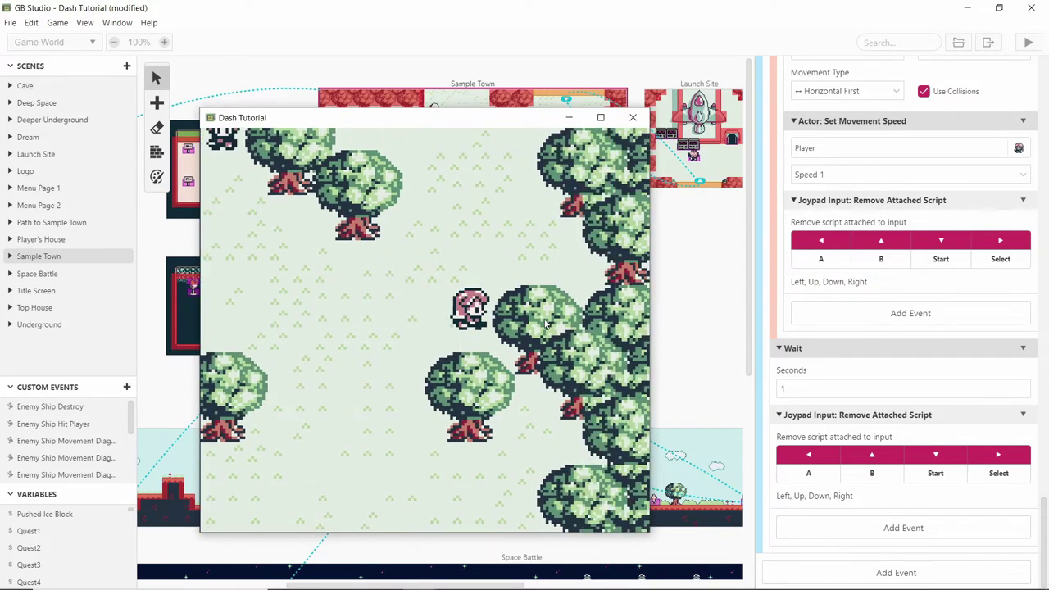
key("Up")
key("Left")
key("Right")
key("Left")
key("Right")
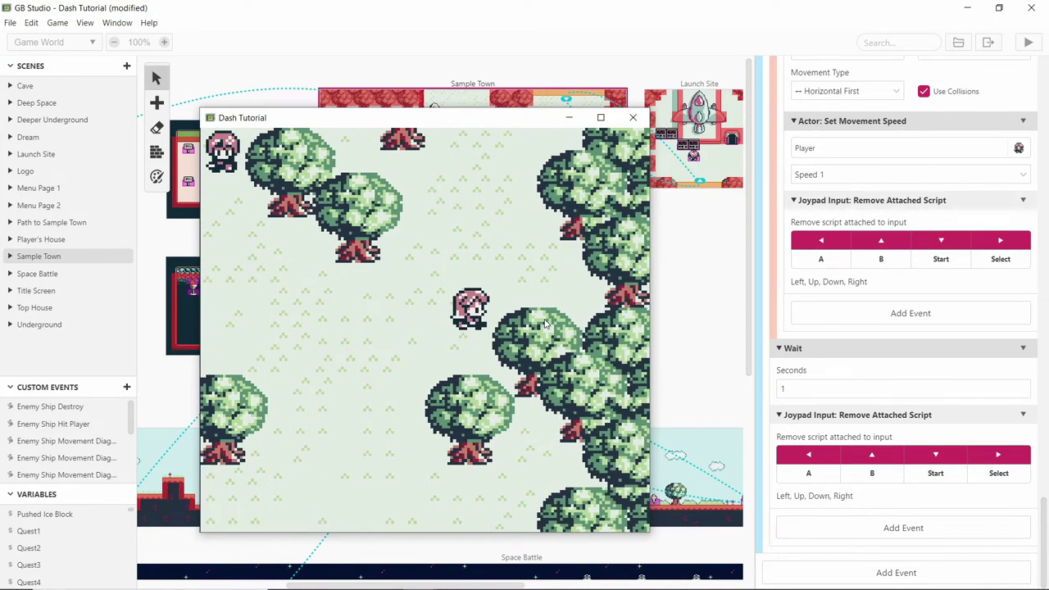
key("Left")
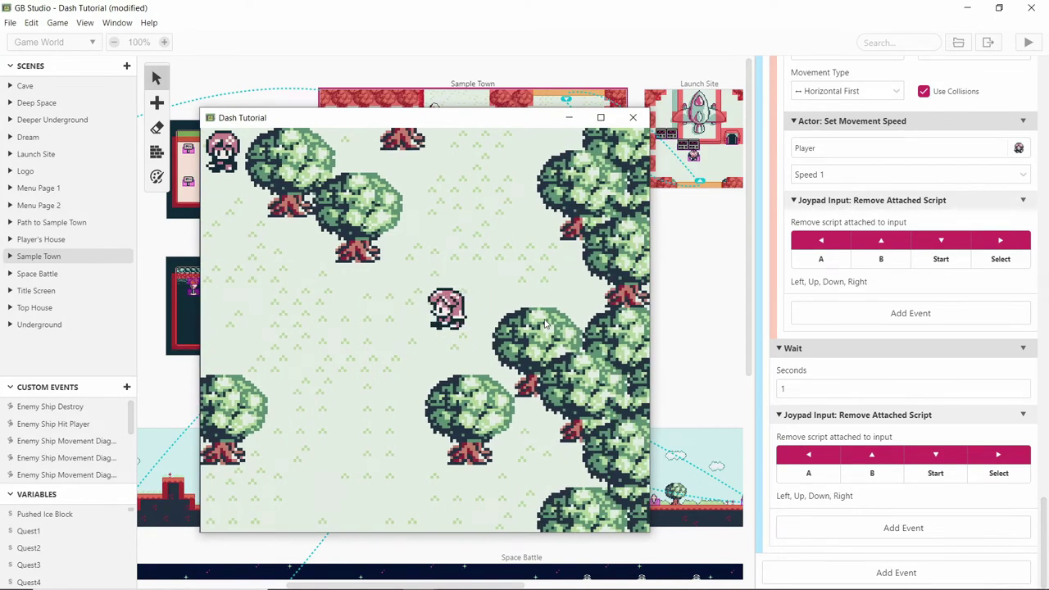
key("Left")
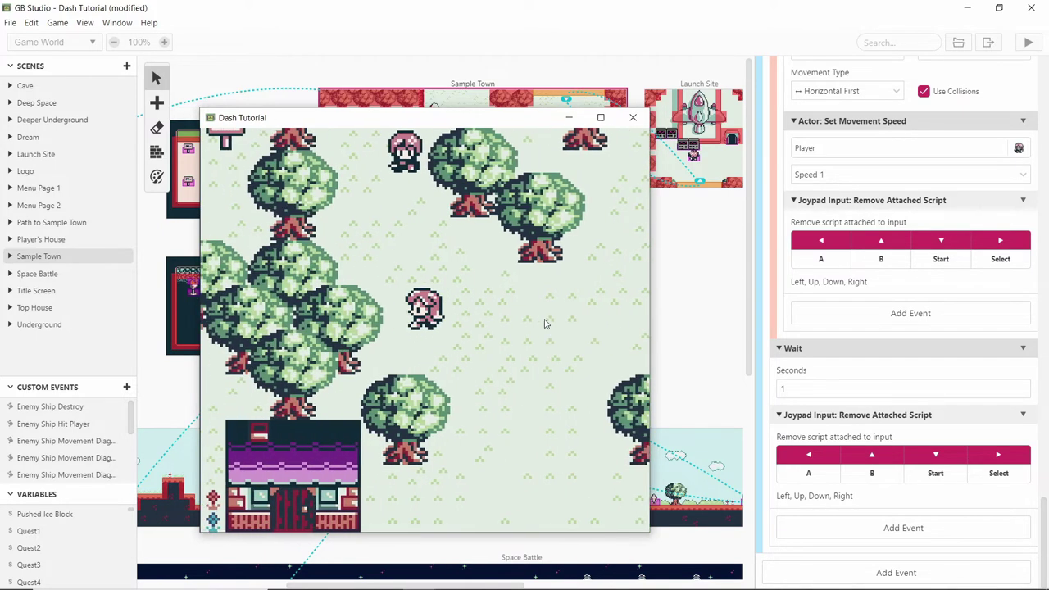
key("Right")
key("Left")
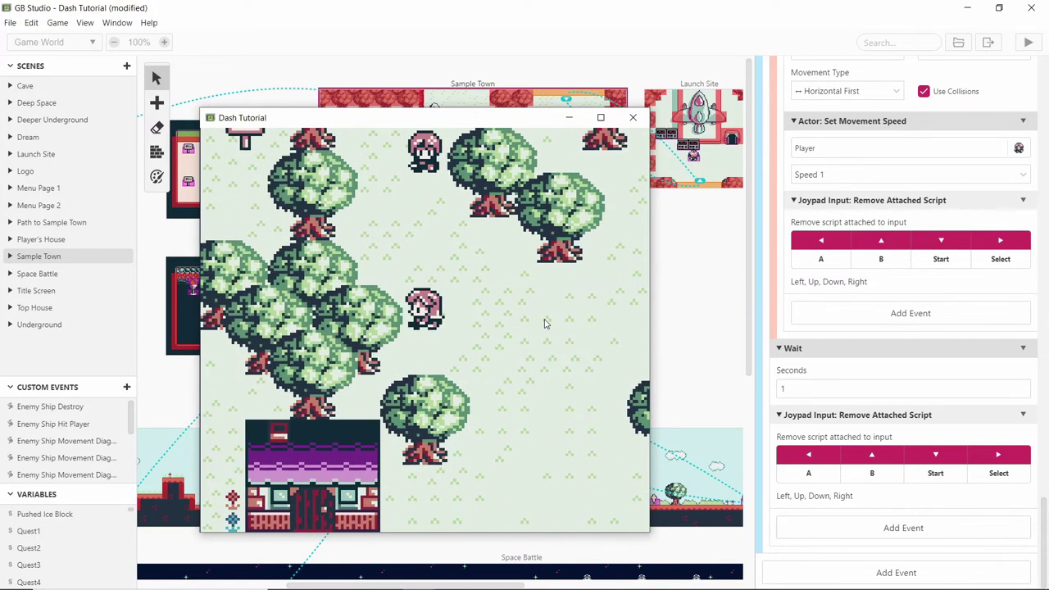
key("Right")
key("Left")
key("Right")
key("Right")
key("Down")
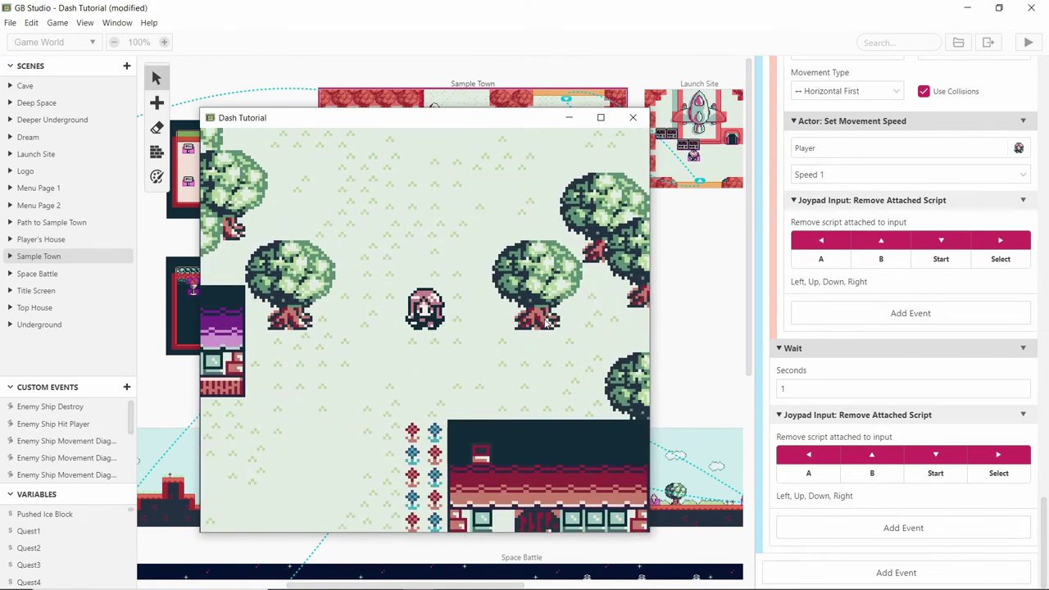
key("Down")
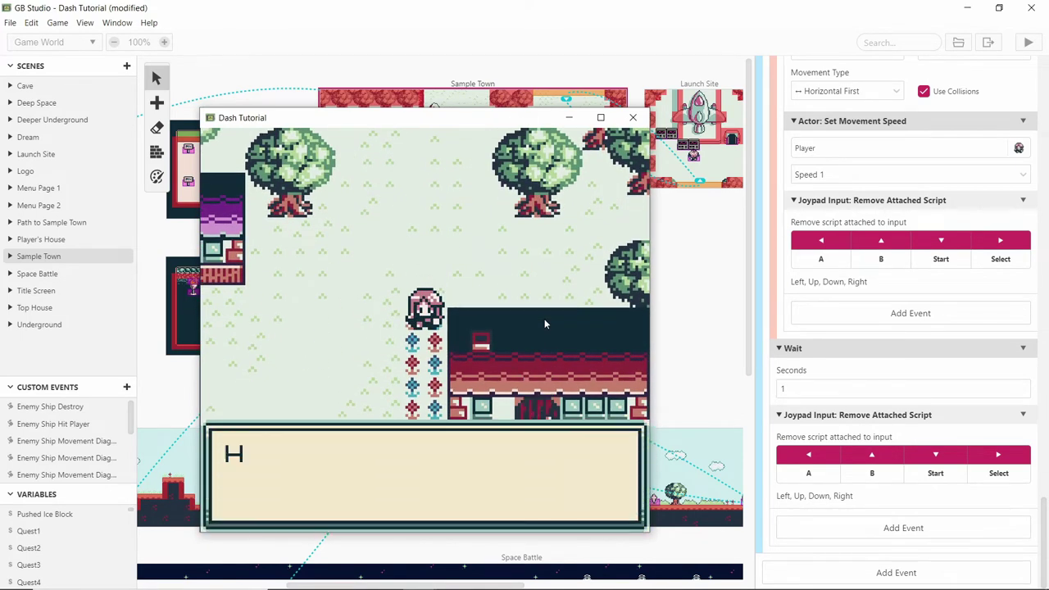
key("z")
key("Left")
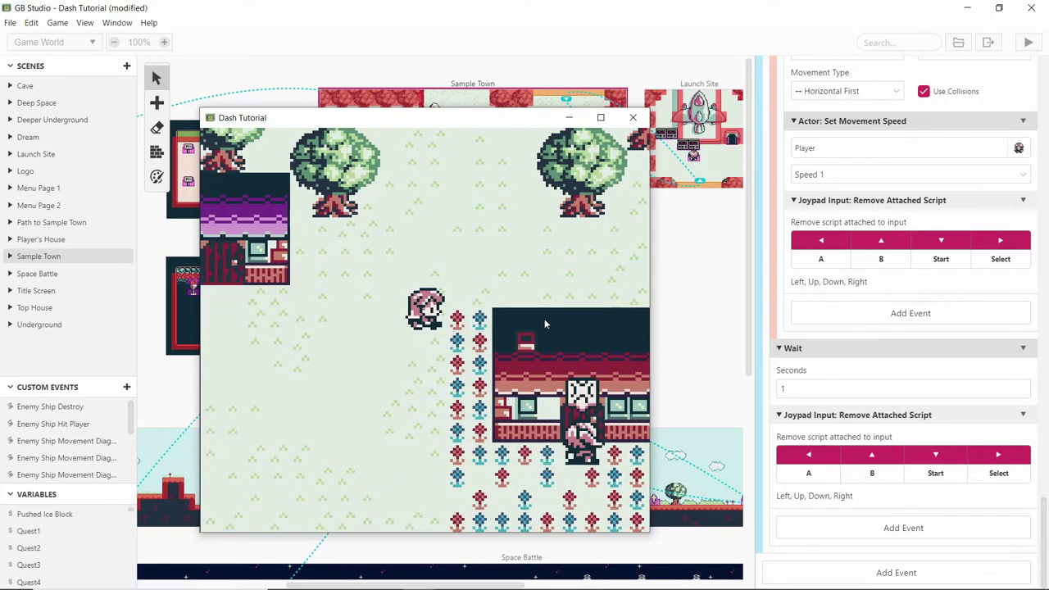
key("Left")
key("Down")
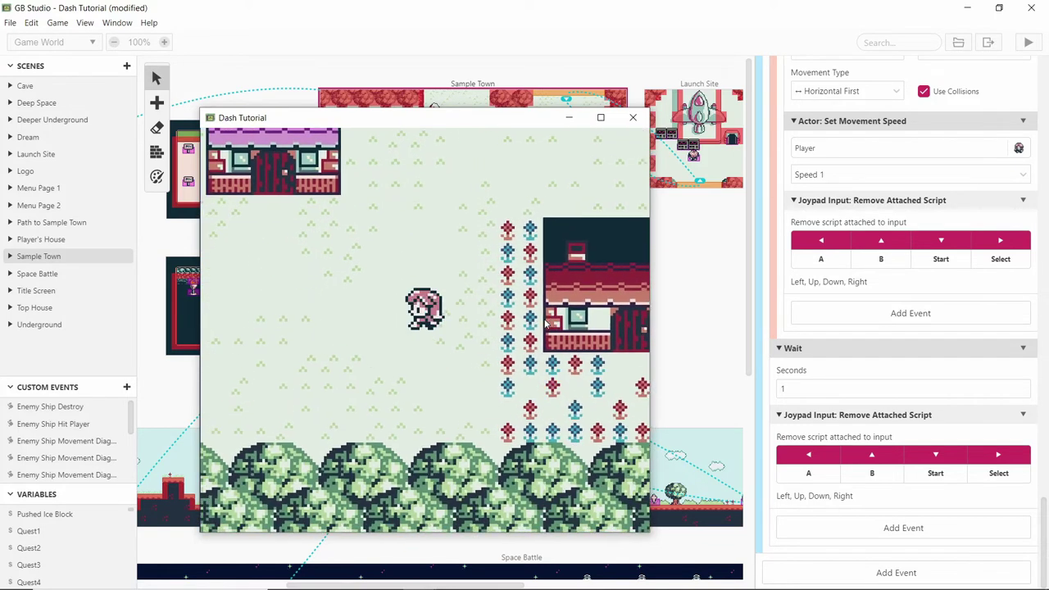
key("Left")
key("Left")
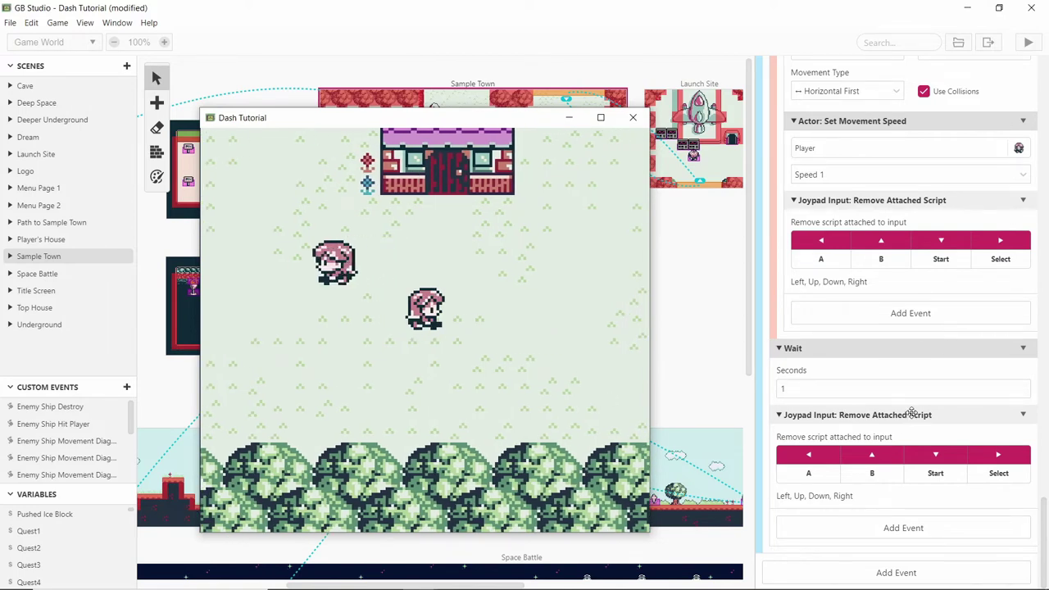
Delete the Wait event and the Remove Attached Script event that follow the Right script
left_click(1024, 350)
left_click(1025, 350)
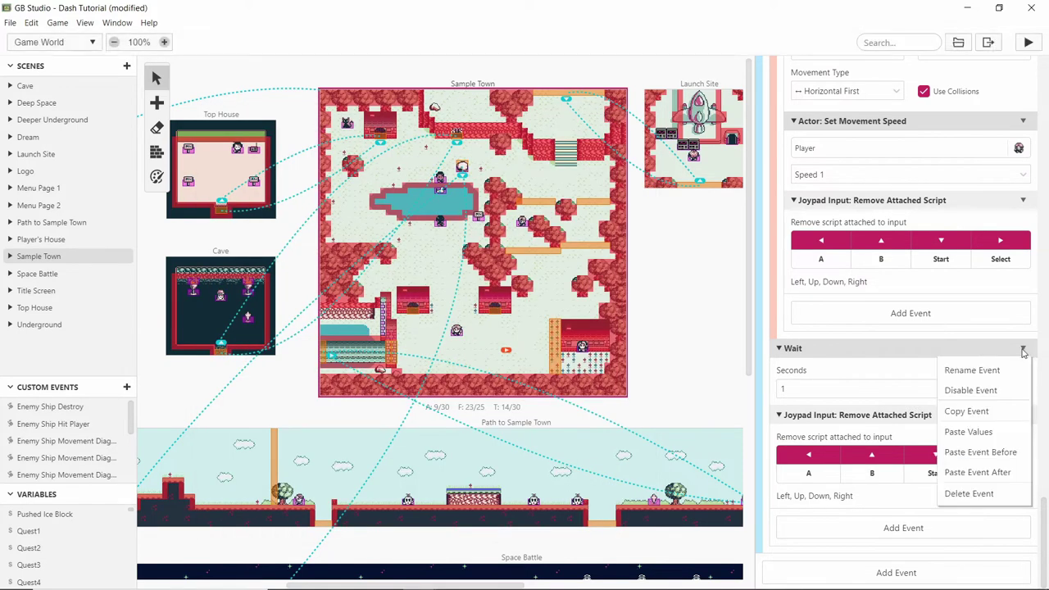
left_click(1007, 491)
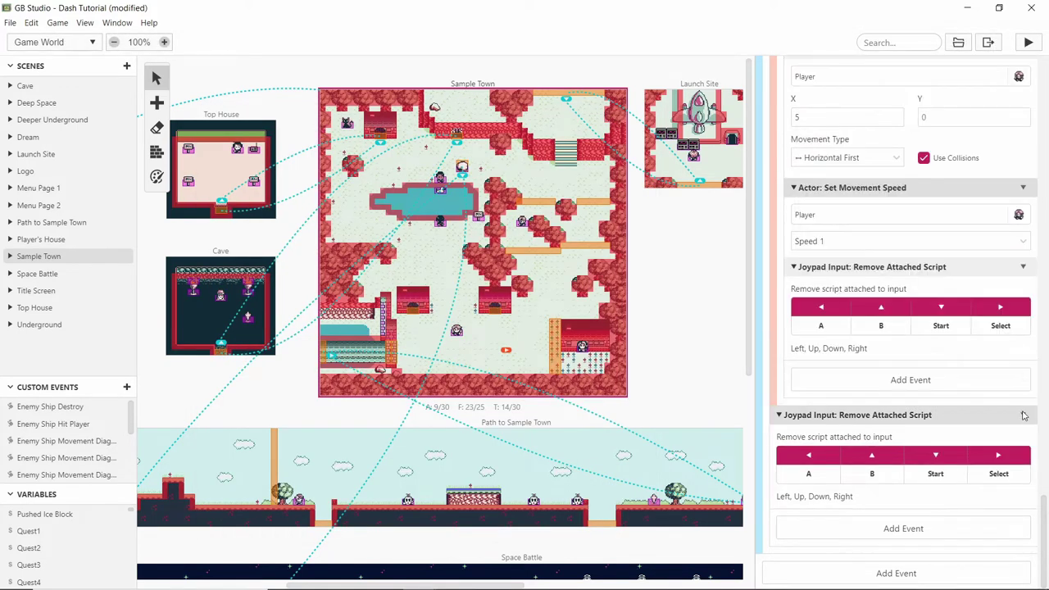
left_click(1023, 415)
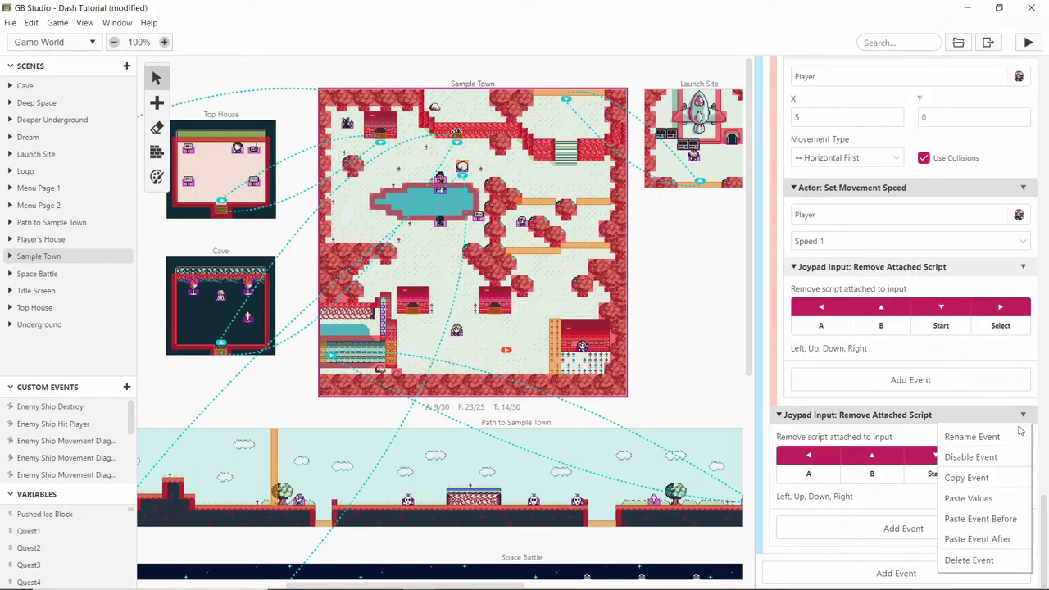
left_click(977, 560)
scroll(869, 422, "up", 10)
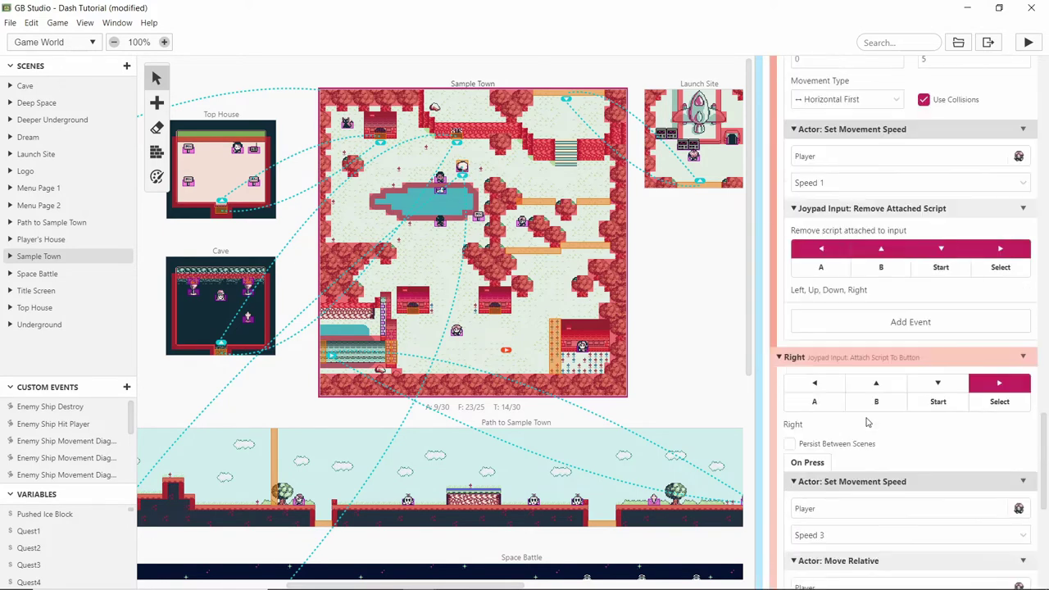
scroll(867, 421, "up", 10)
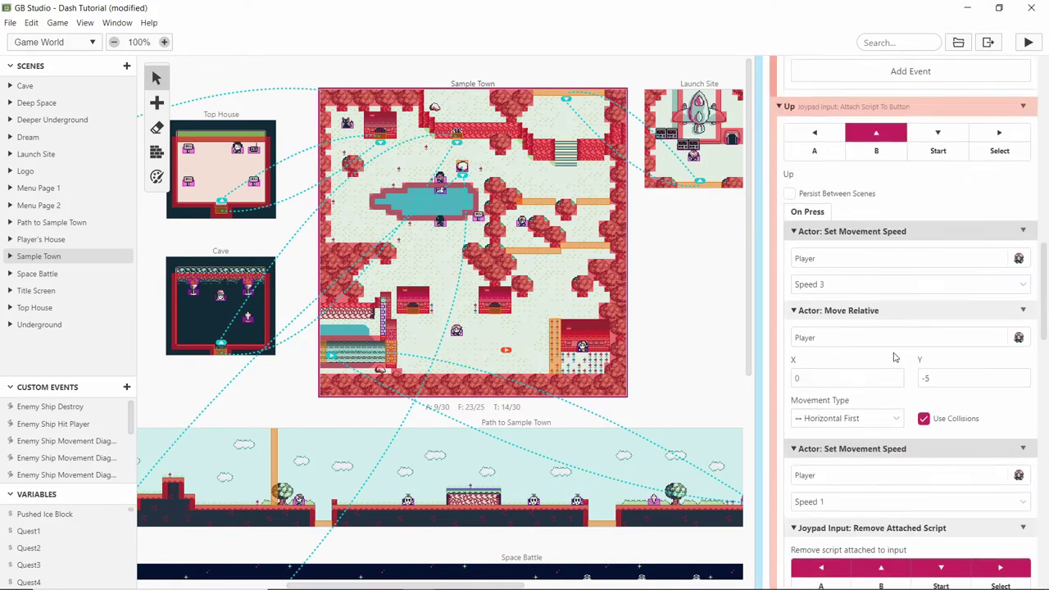
scroll(895, 355, "up", 10)
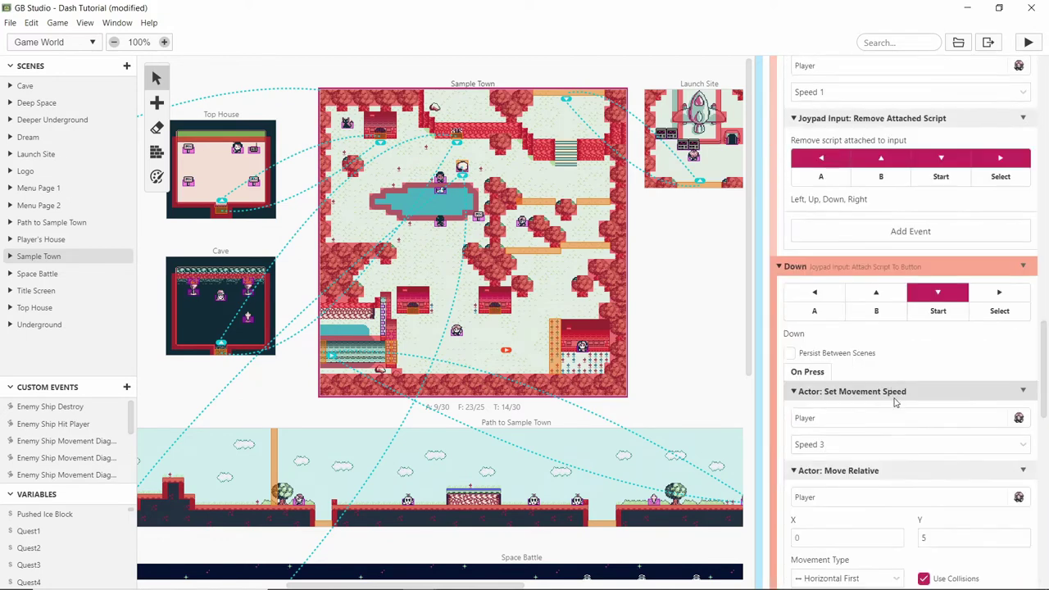
scroll(907, 485, "down", 5)
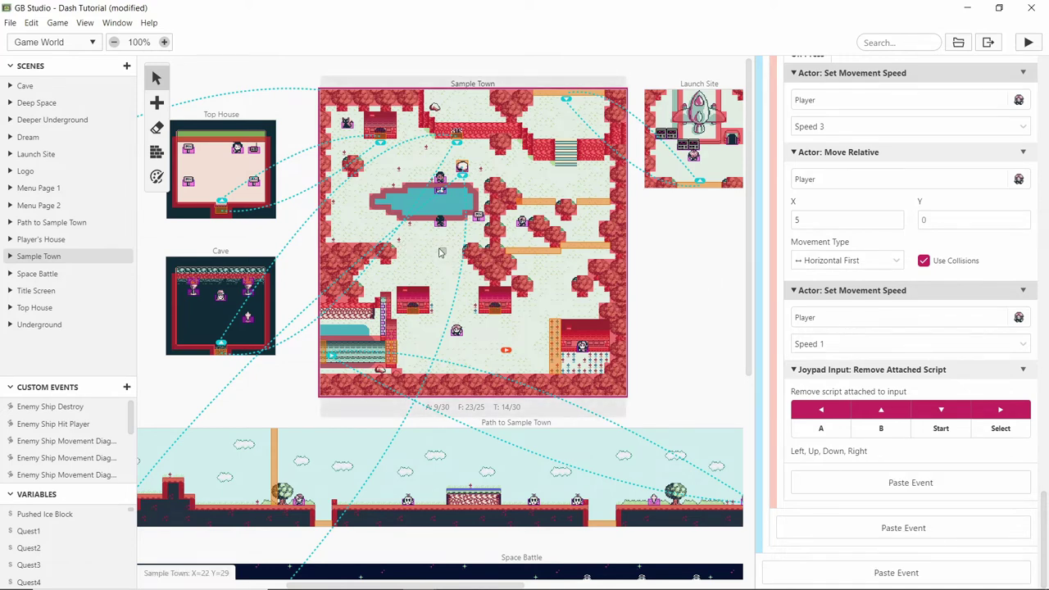
Add an actor to Sample Town beside the pond at X 8, Y 23, keeping its bullet sprite
scroll(441, 250, "up", 5, "ctrl")
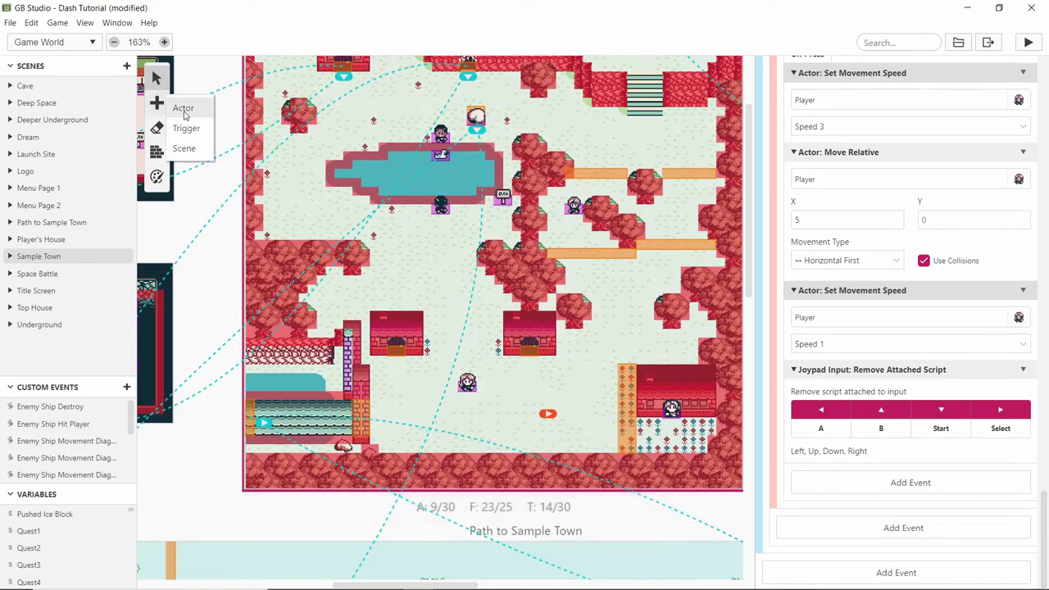
left_click(312, 195)
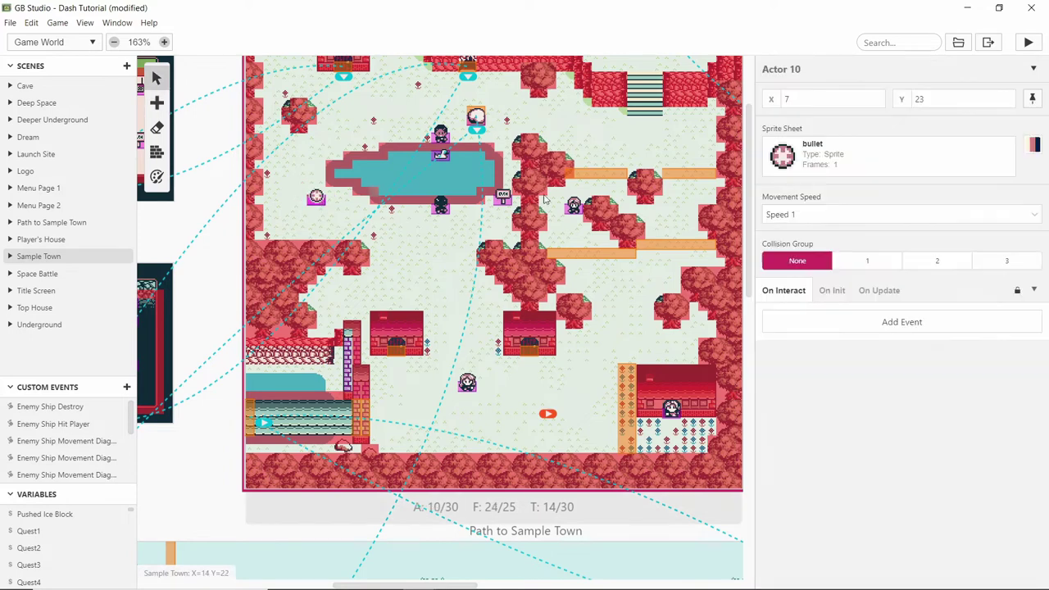
left_click(894, 158)
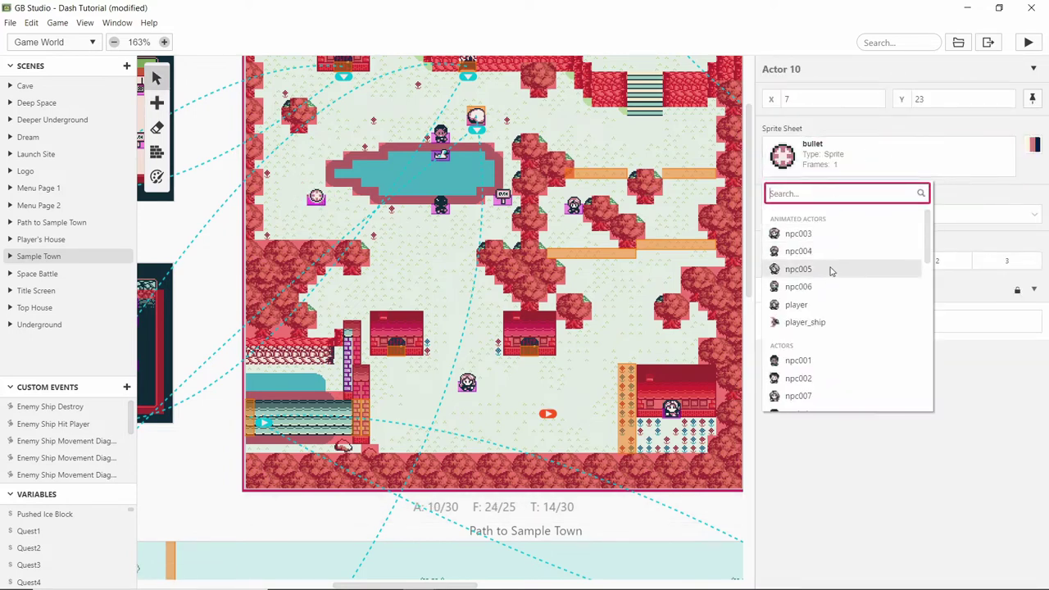
scroll(831, 269, "down", 2)
left_click_drag(317, 198, 326, 197)
Pin the new bullet actor to the screen and move it to X 0, Y 1
scroll(328, 205, "up", 2)
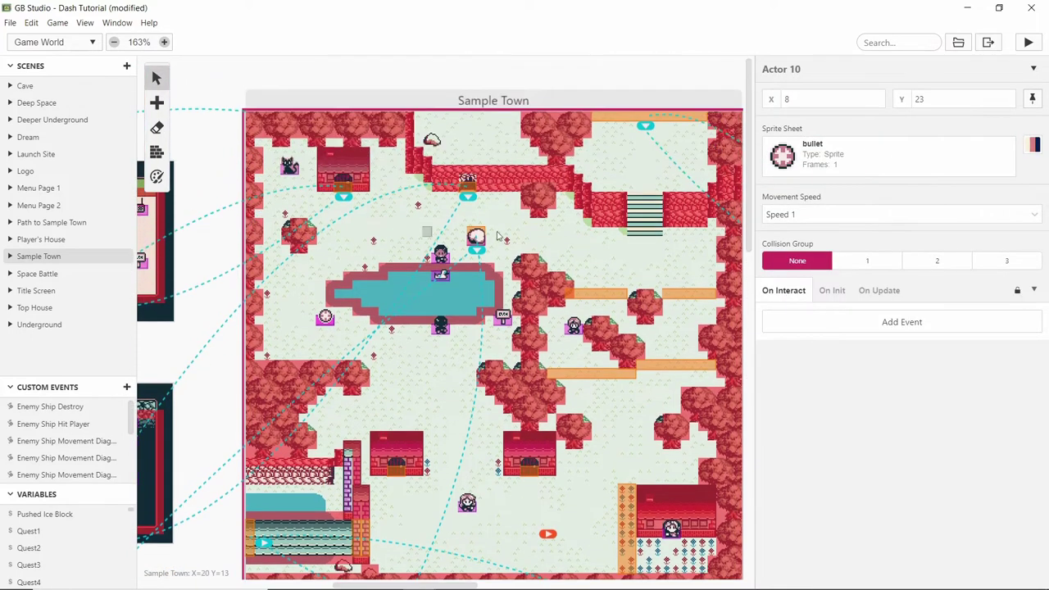
left_click(1032, 99)
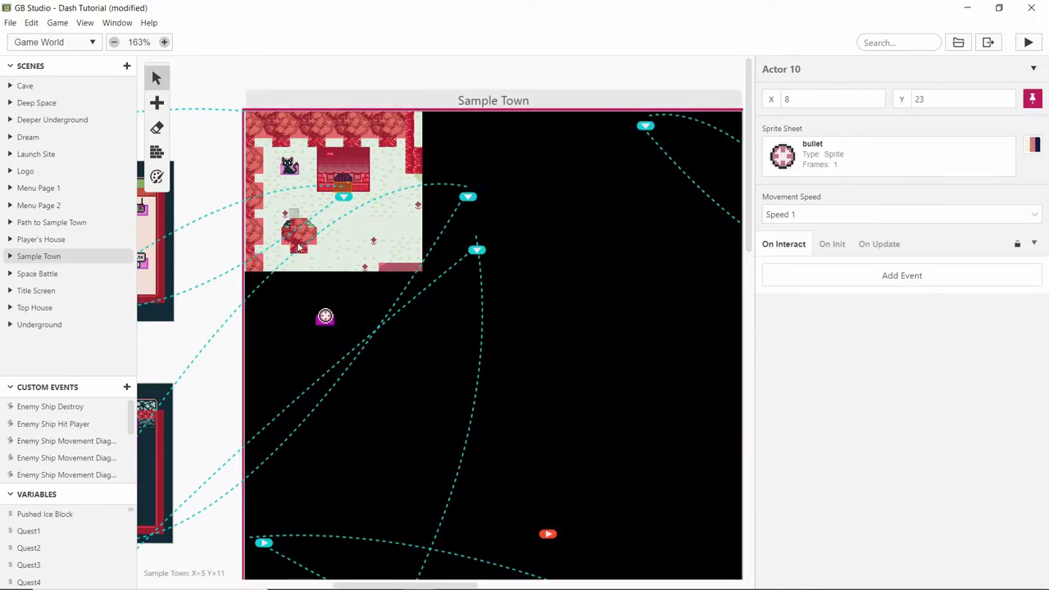
left_click_drag(325, 318, 254, 121)
View the events available for the pinned actor's On Update script, and return to the Sample Town scene's scripts
left_click(879, 246)
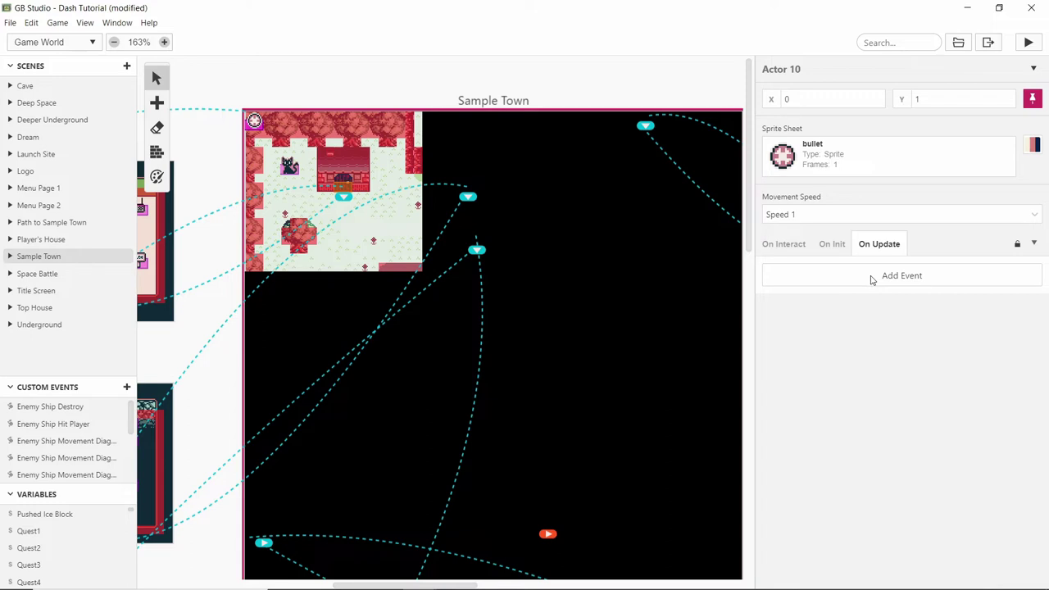
left_click(856, 279)
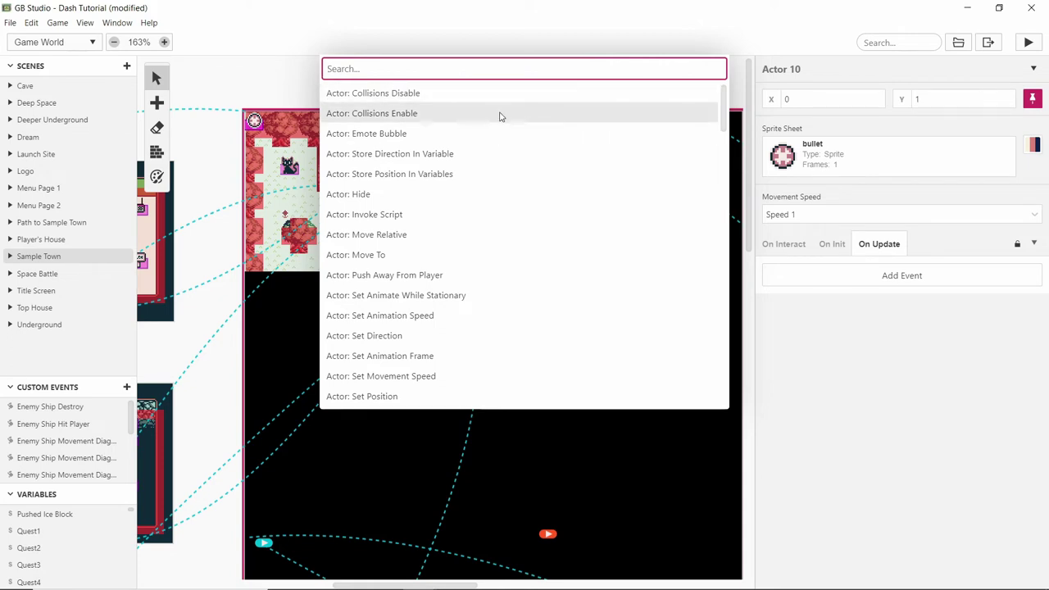
left_click(289, 303)
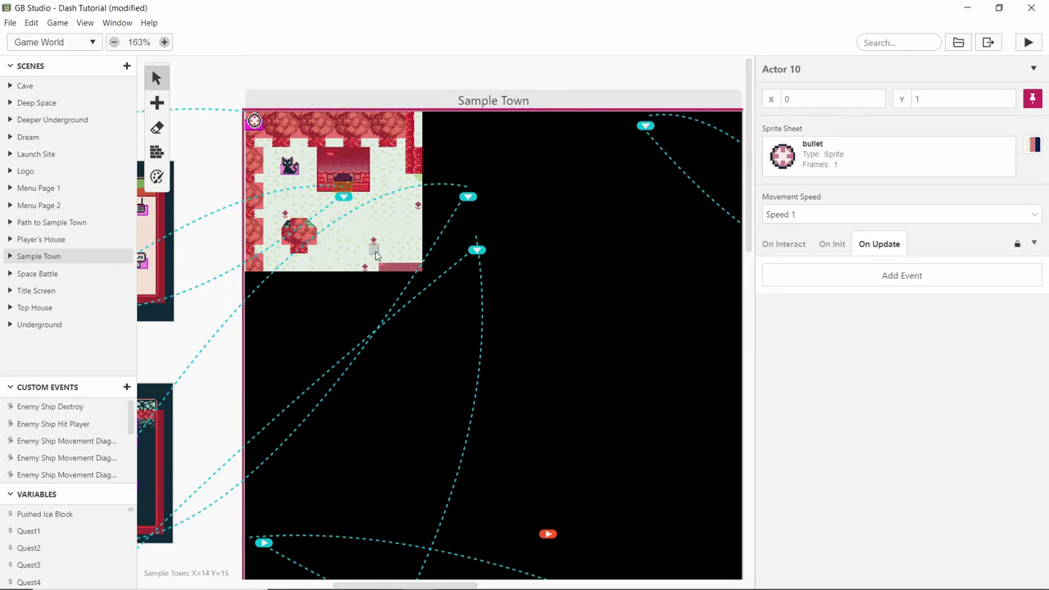
left_click(567, 407)
scroll(571, 447, "down", 3)
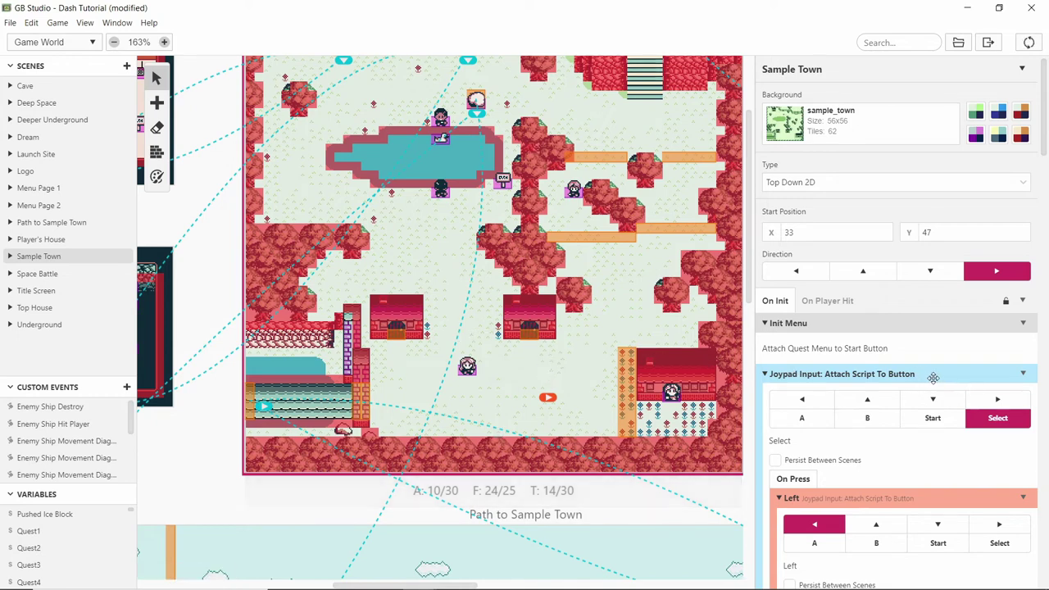
Review the nested direction scripts inside Sample Town's Select button script, from Left through to the end of Right
scroll(1015, 325, "down", 3)
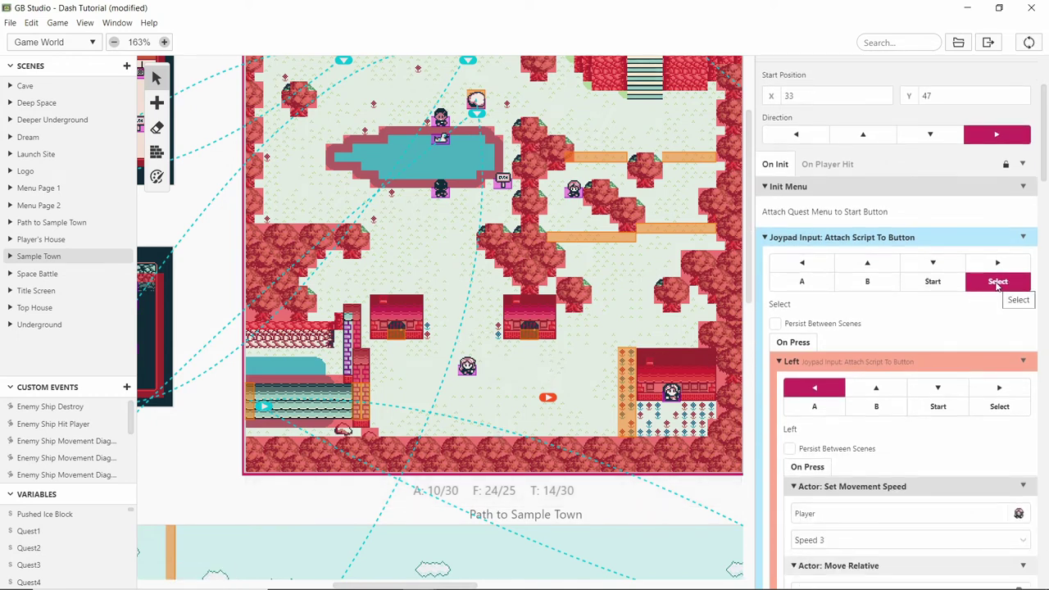
scroll(869, 314, "down", 6)
scroll(868, 313, "down", 20)
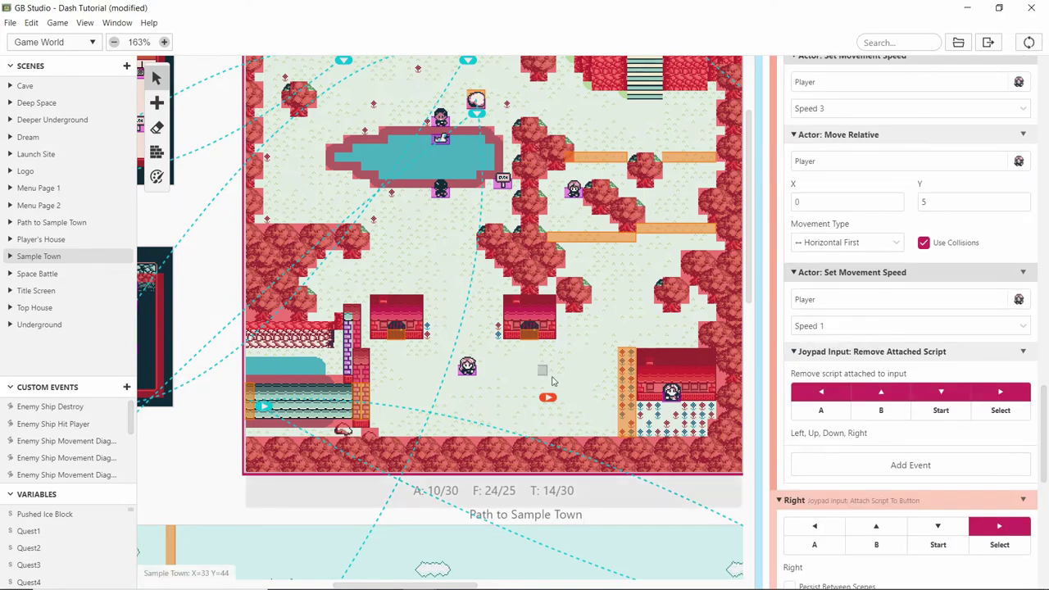
scroll(582, 385, "down", 3)
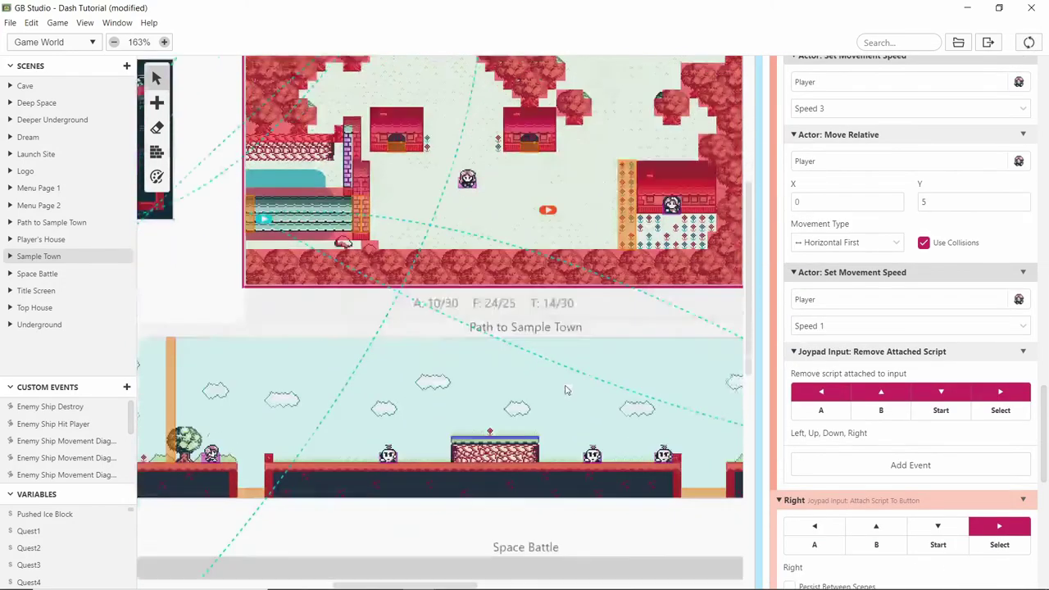
scroll(594, 364, "up", 3)
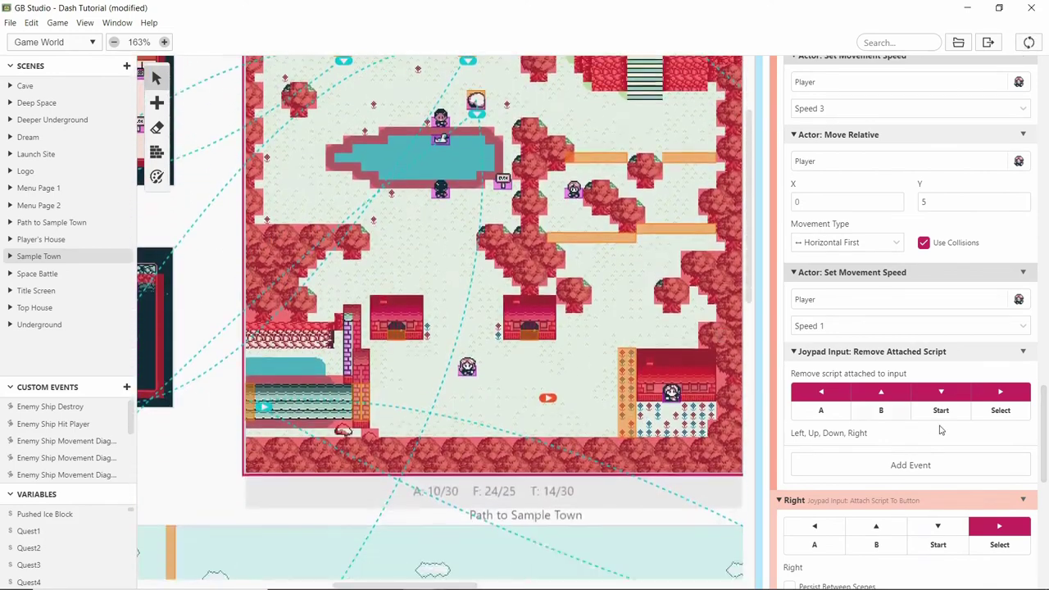
scroll(941, 431, "down", 5)
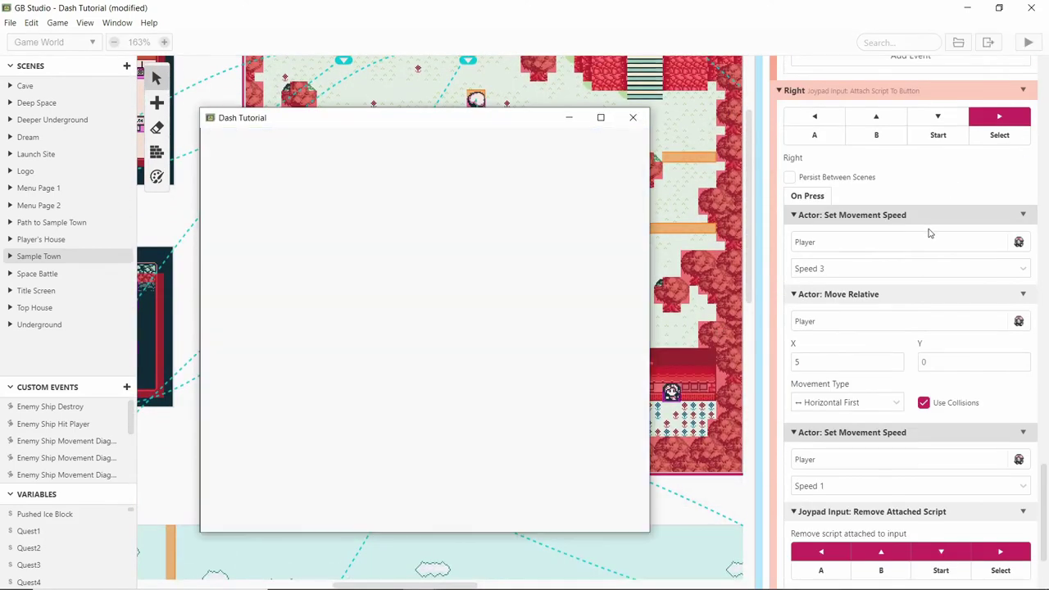
scroll(1038, 377, "down", 2)
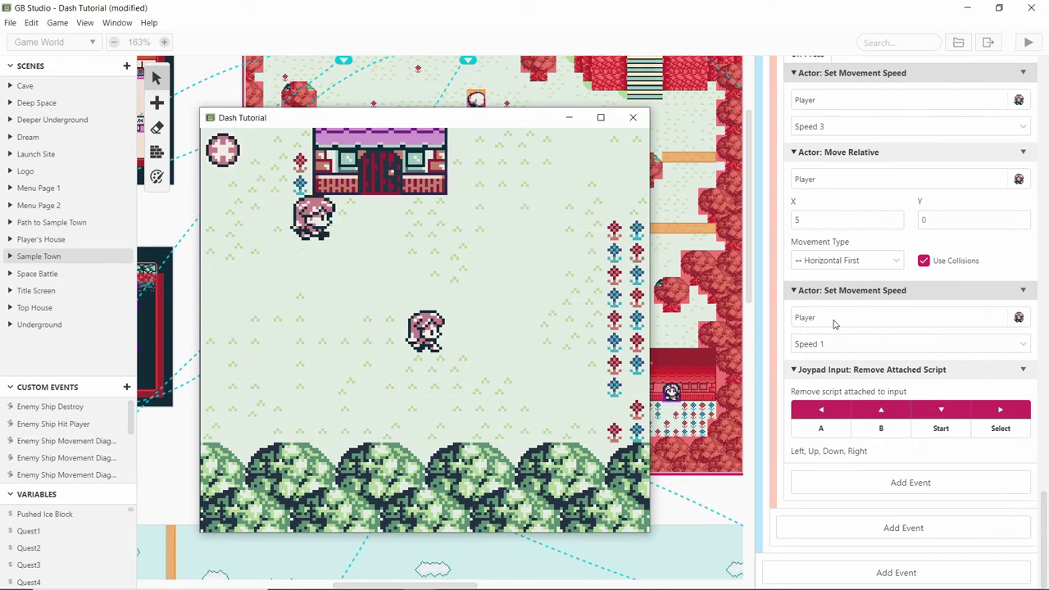
Play-test the player's dash in all four directions around the houses in the southern part of Sample Town
key("Right")
key("Up")
key("Right")
key("Up")
key("Right")
key("Down")
key("Left")
key("Down")
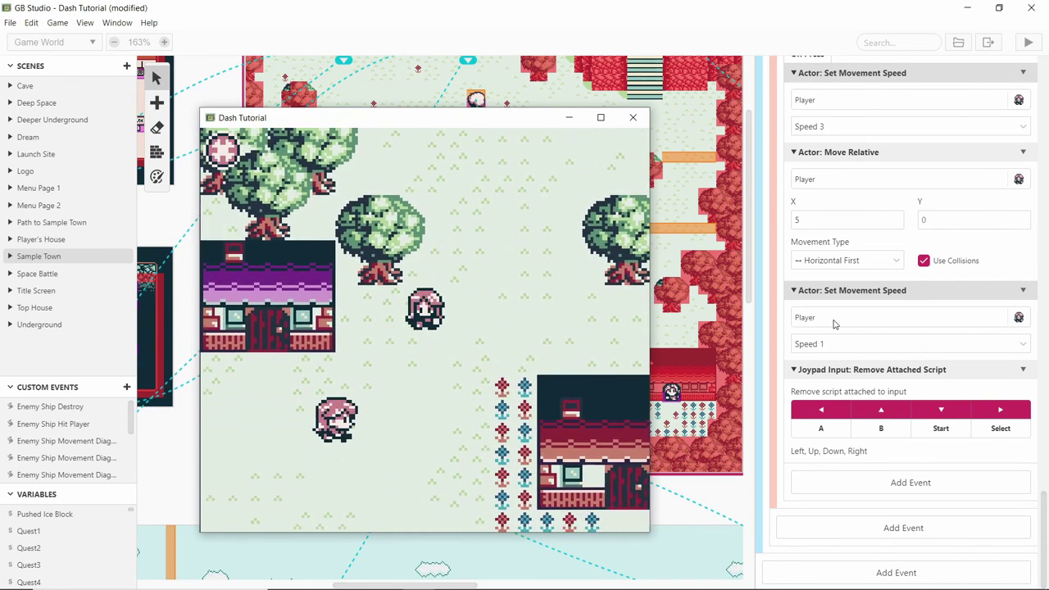
key("Left")
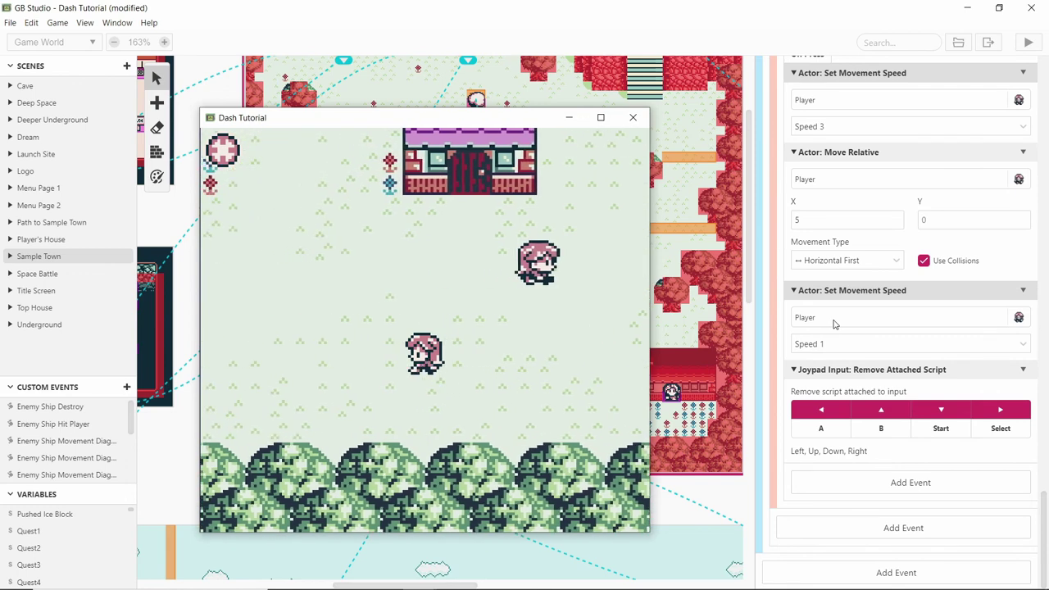
Test upward and leftward dashes from the southern houses, past the pond's west side, toward the northern cliffs
key("Up")
key("Left")
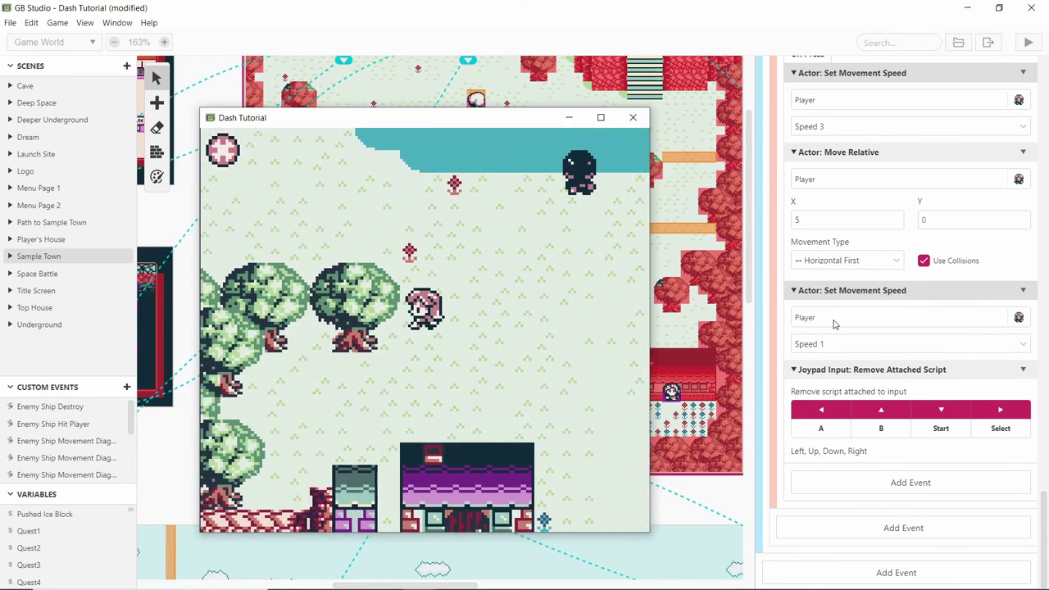
key("Up")
key("Left")
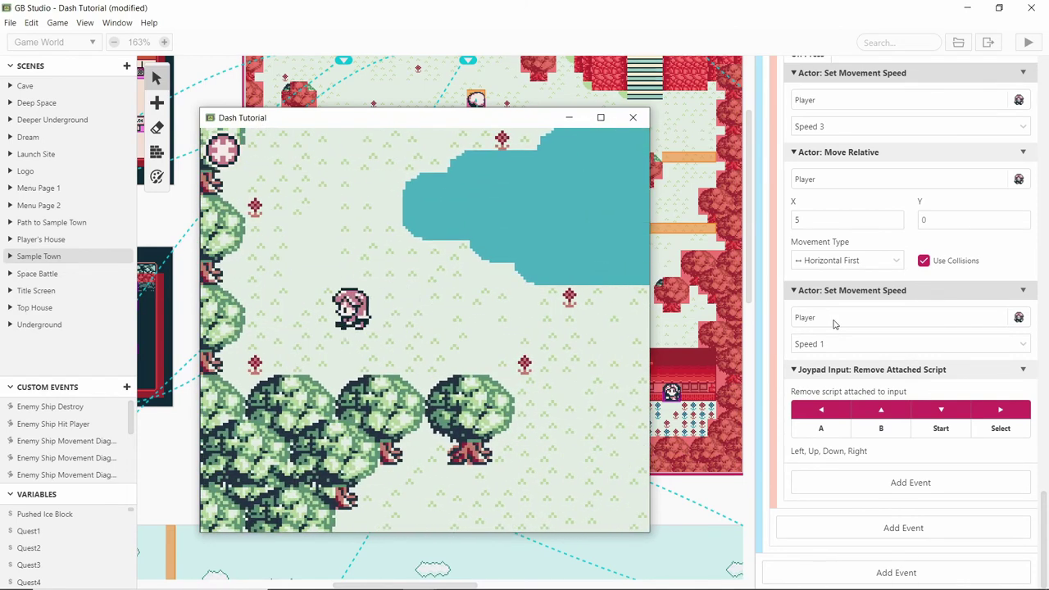
key("Up")
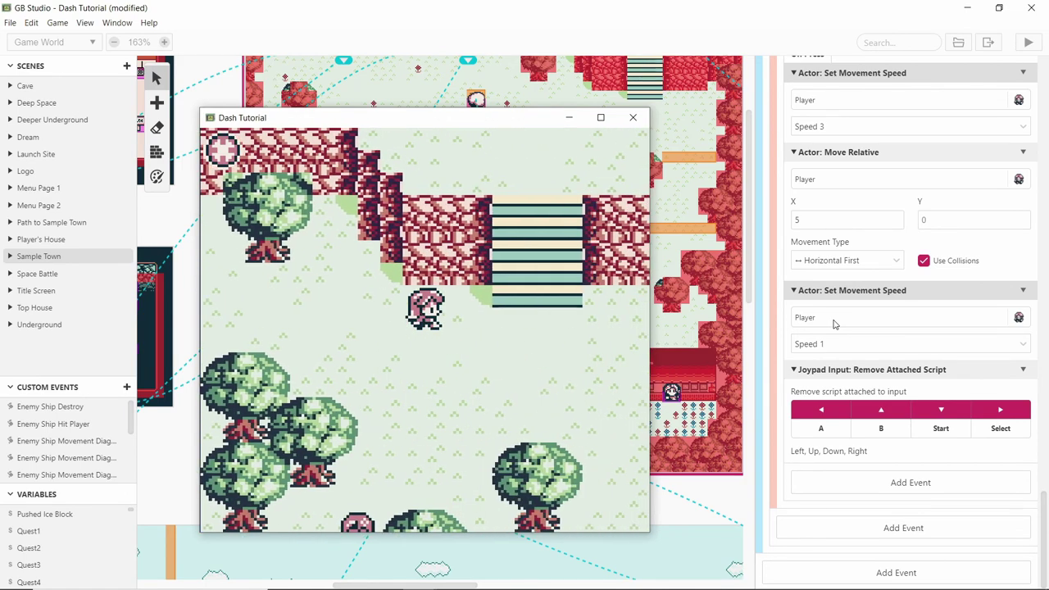
Test dashing down to the southern tree line, up to the cat's house, and back down between the purple-roofed houses
key("Down")
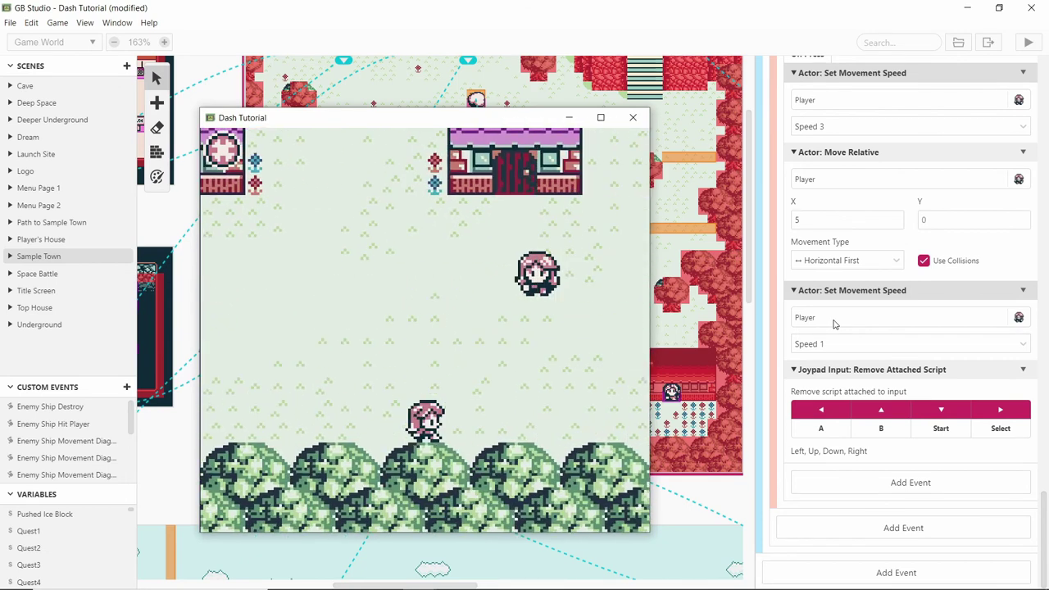
key("Up")
key("Left")
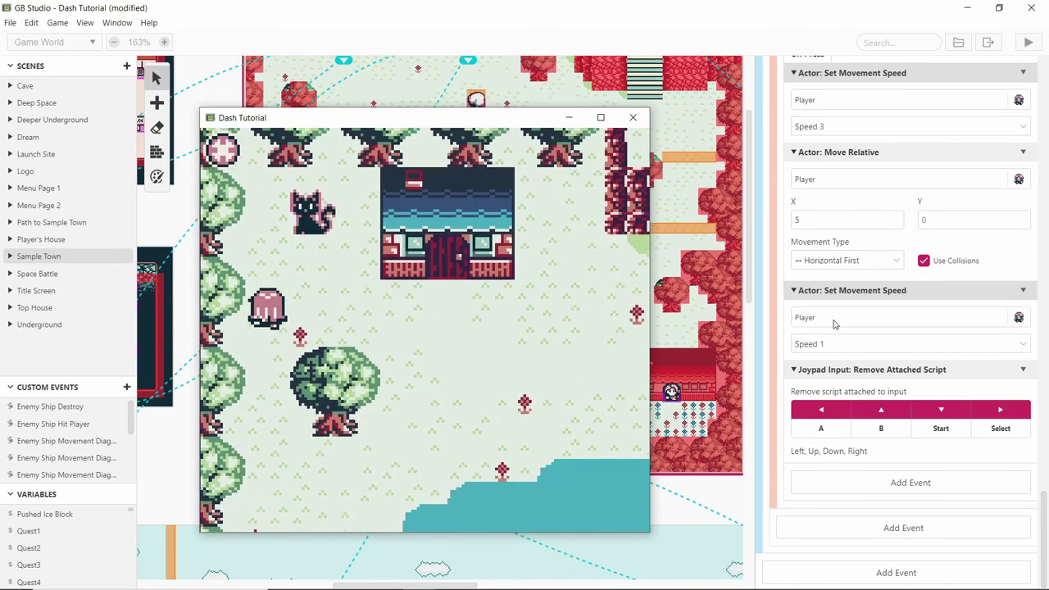
key("Right")
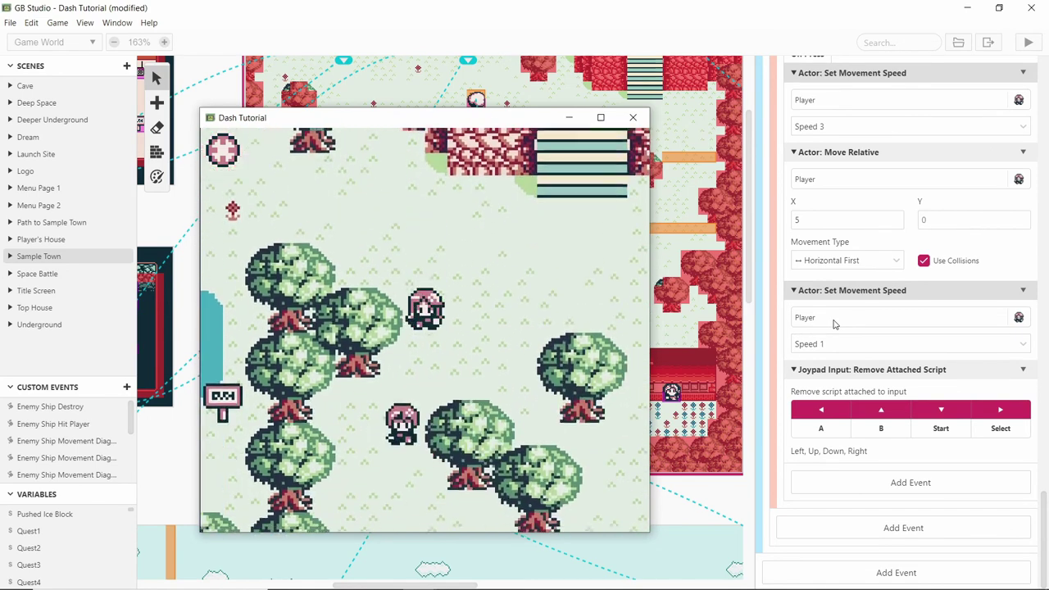
key("Down")
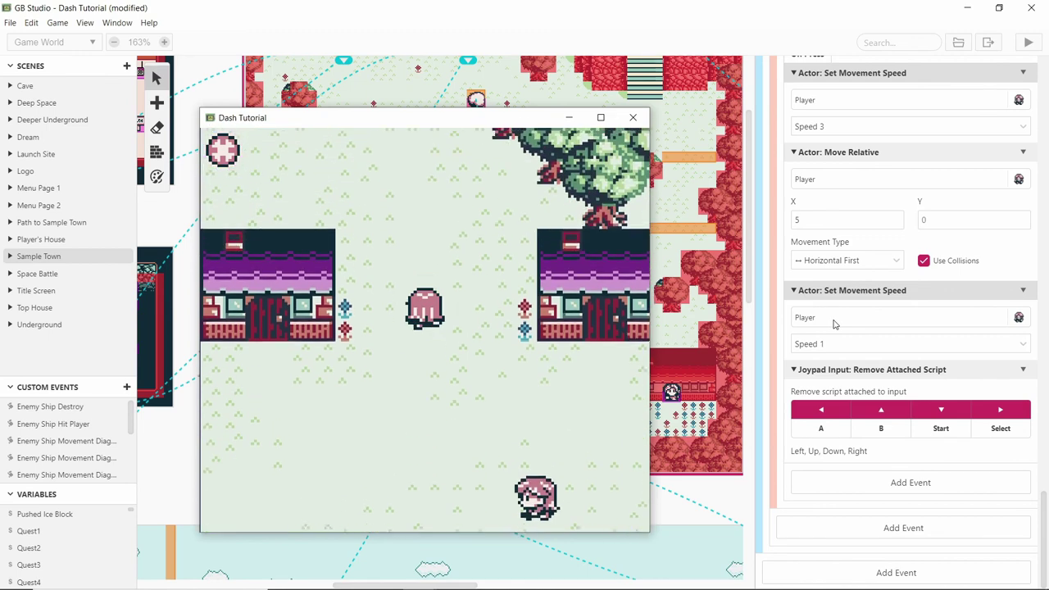
Test repeated dashes from the purple-roofed houses around the pond and over to the trees below the northern staircase
key("Up")
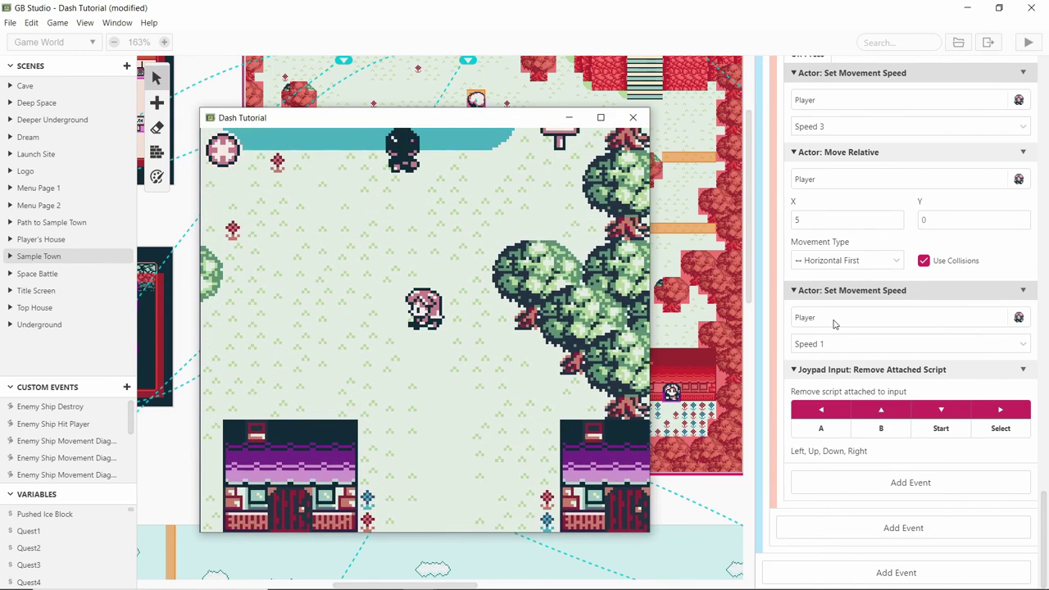
key("Up")
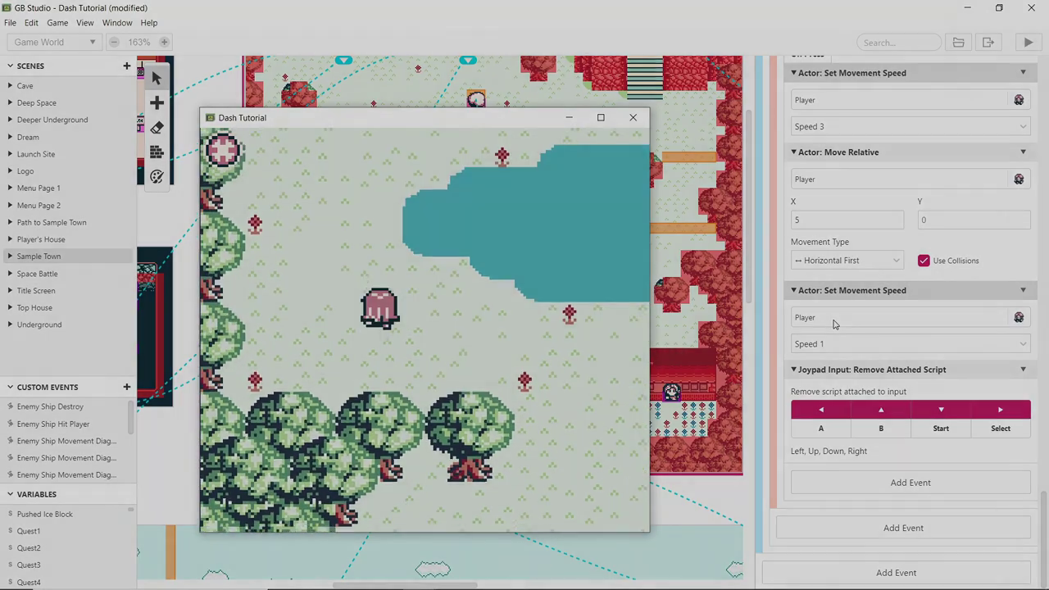
key("Up")
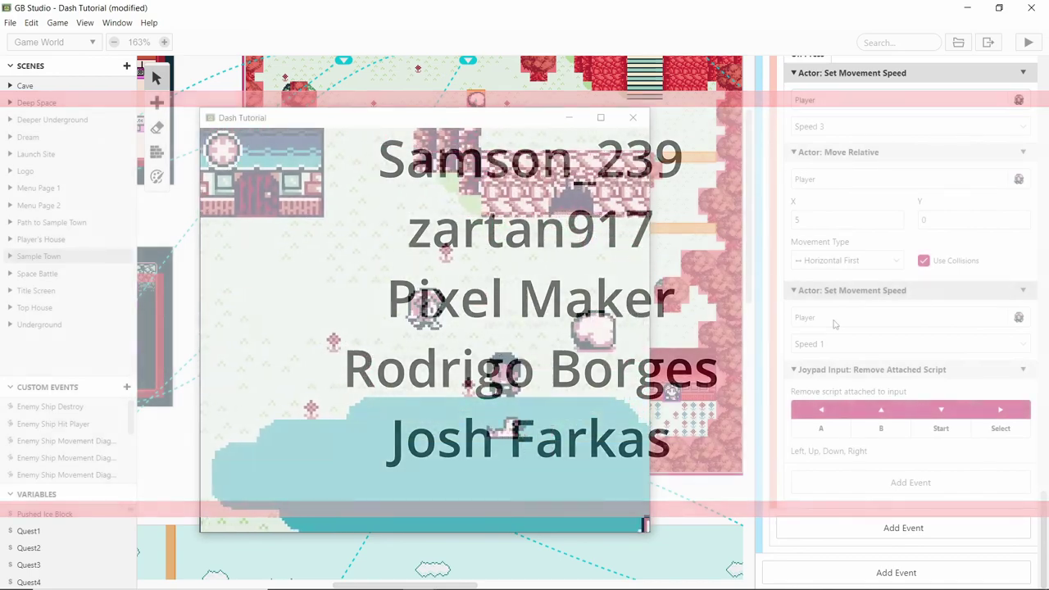
key("Up")
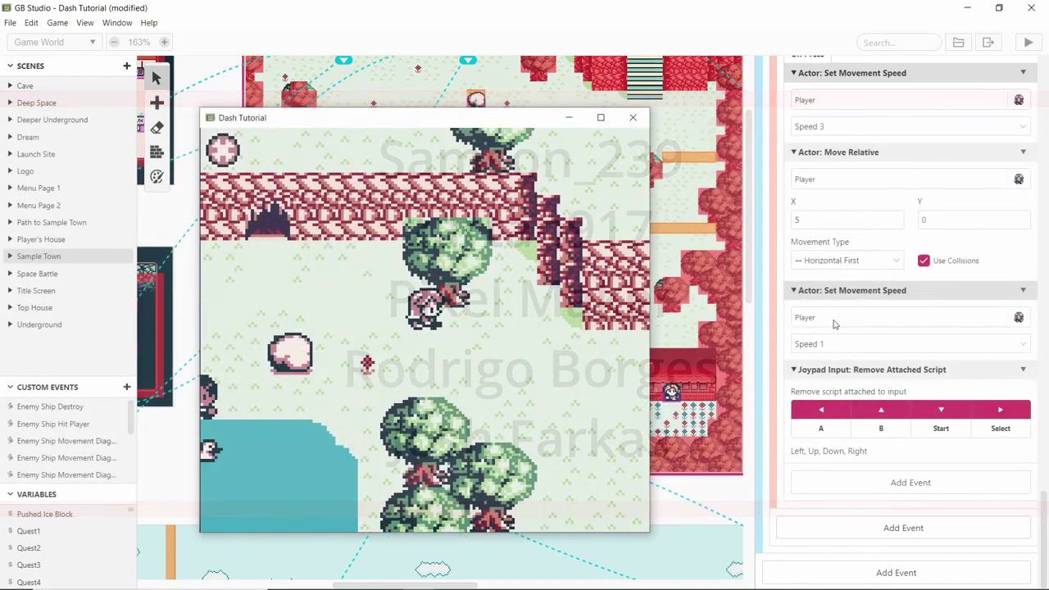
key("Right")
key("Up")
key("Down")
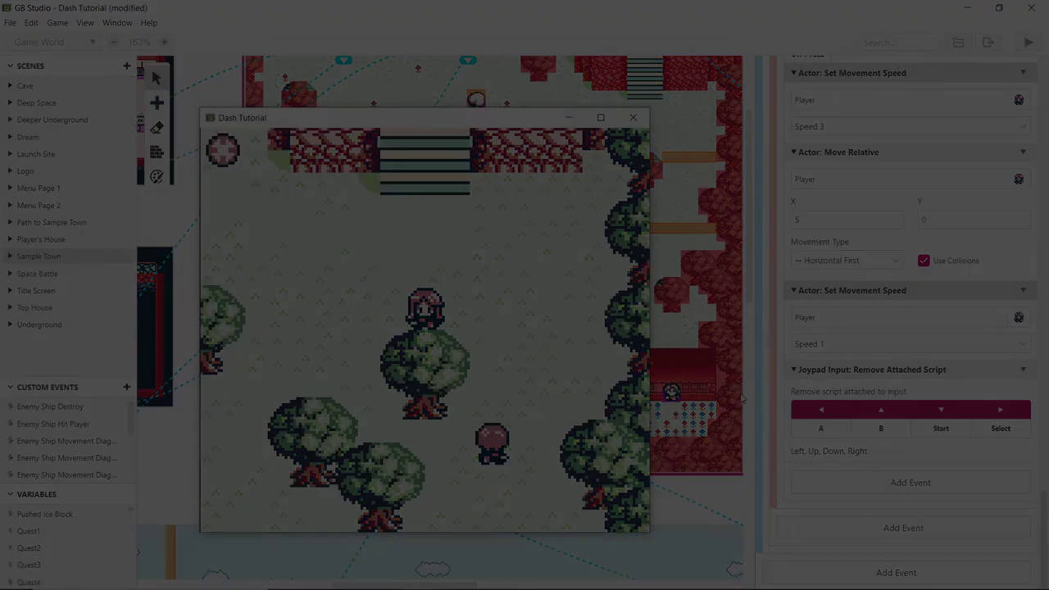